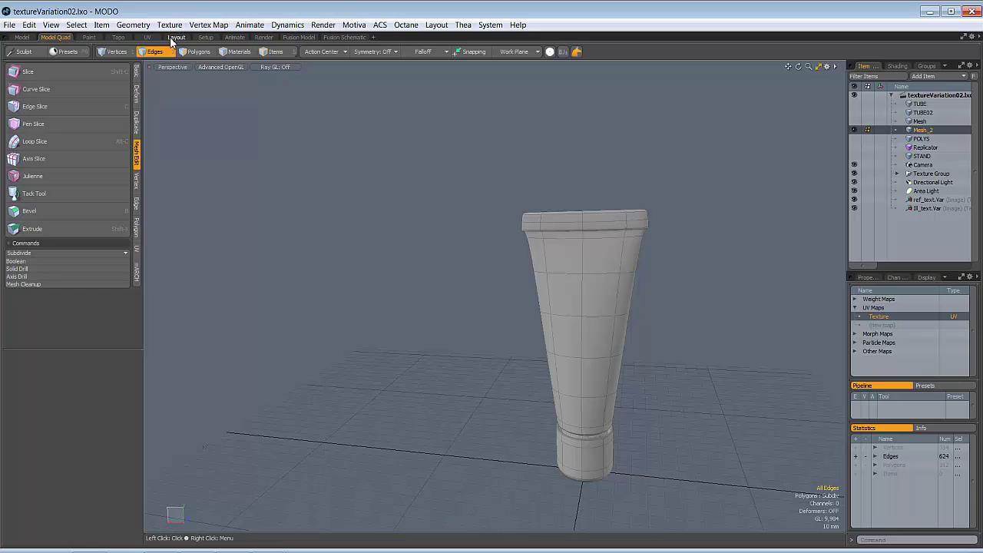
Examine how the tube mesh's existing UV islands map to the model by selecting the islands in the UV layout.
click(148, 36)
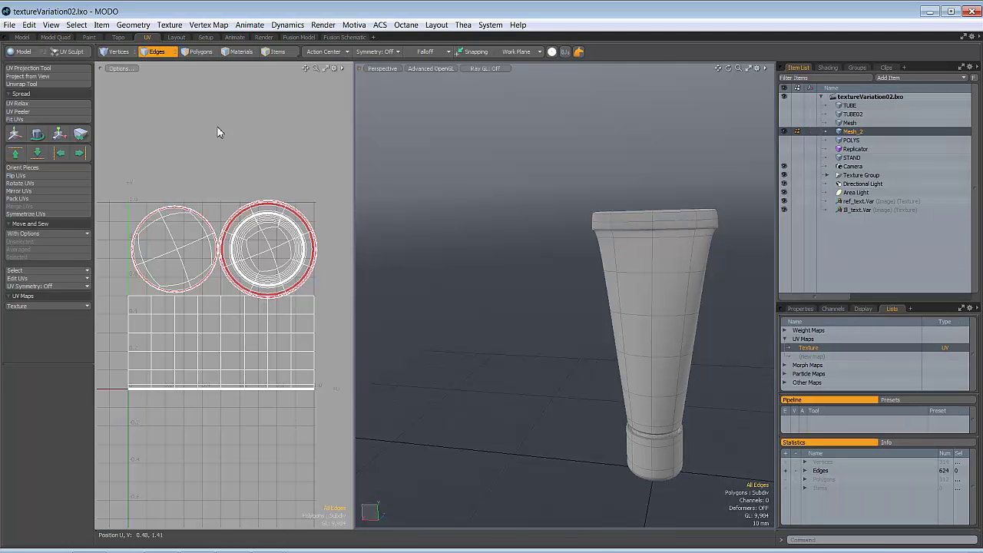
click(200, 51)
double_click(308, 326)
drag(311, 311, 293, 372)
click(297, 266)
double_click(299, 270)
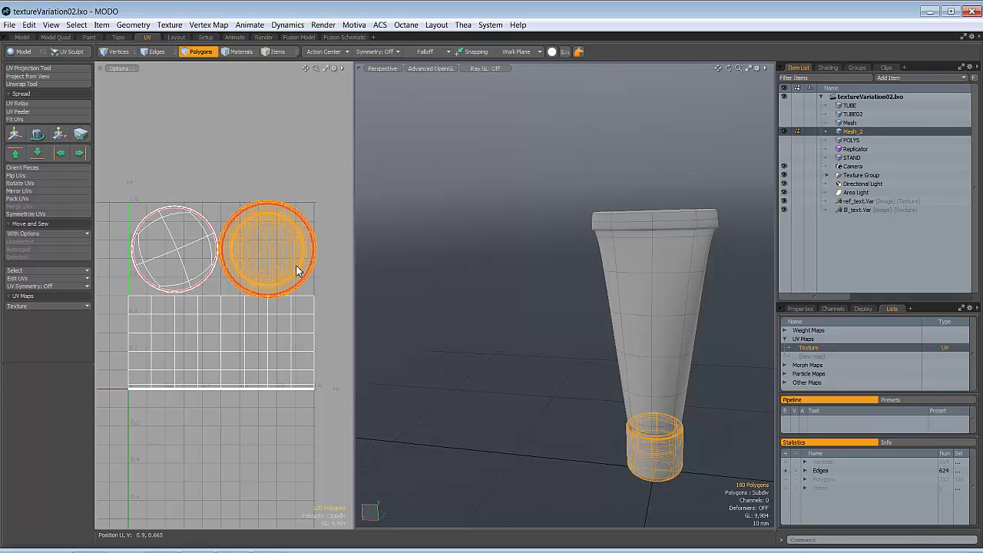
double_click(207, 232)
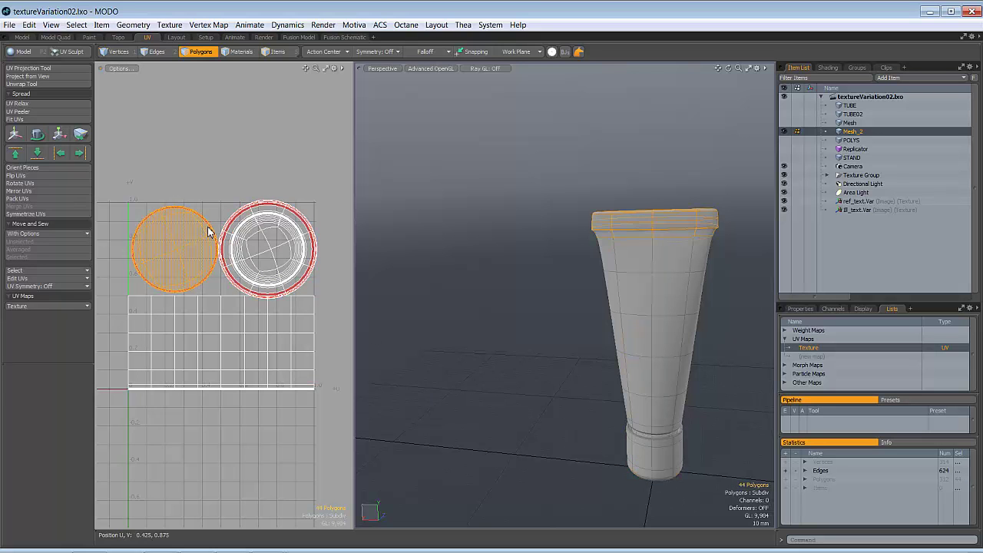
alt+drag(566, 181, 362, 166)
click(304, 153)
Select the lengthwise edge loop that runs along both sides of the tube and cap.
alt+drag(574, 307, 495, 280)
key(2)
double_click(518, 325)
alt+drag(518, 324, 467, 262)
alt+drag(507, 438, 513, 400)
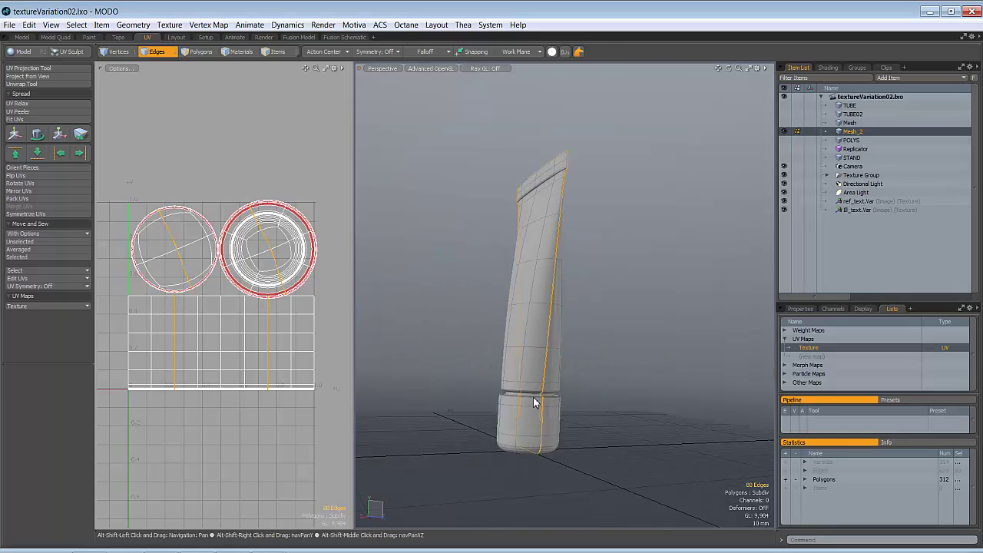
alt+drag(542, 256, 582, 302)
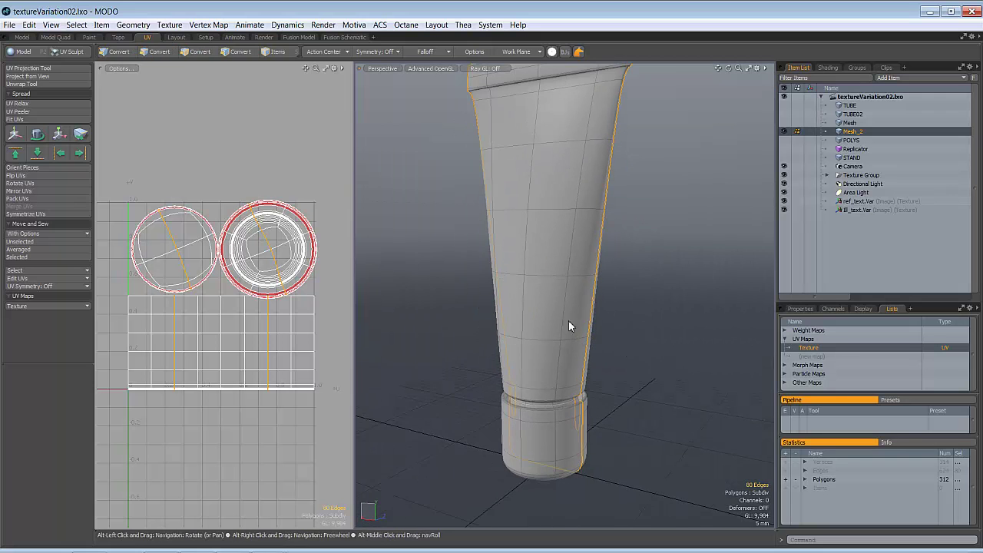
alt+drag(428, 346, 544, 323)
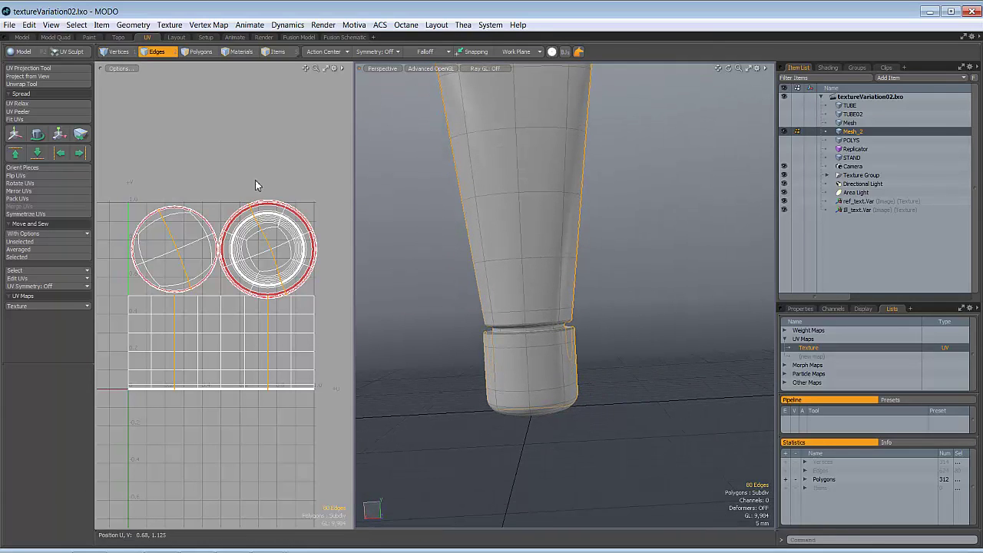
In a four-view modeling layout, deselect the loop's edges along the cap's outer walls and base.
click(54, 37)
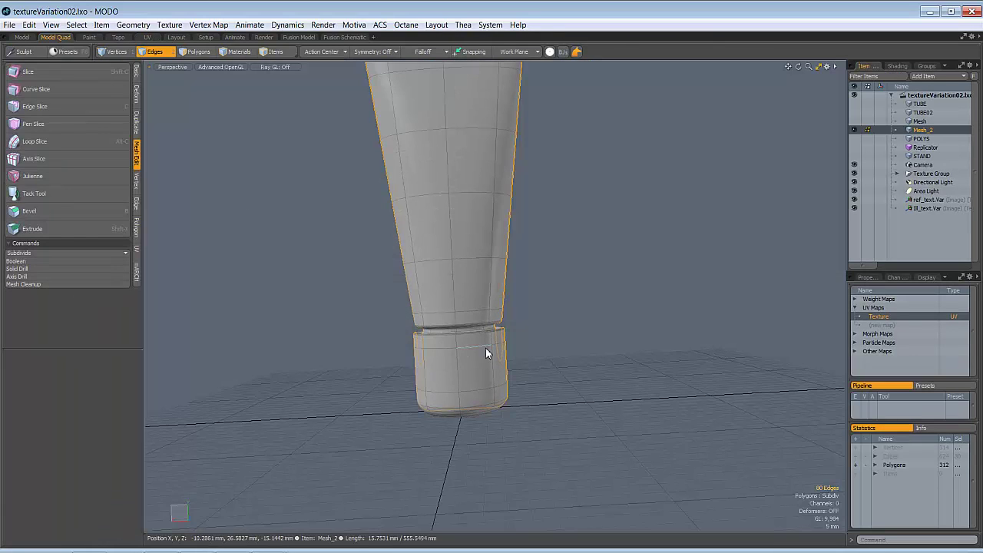
key(KP_0)
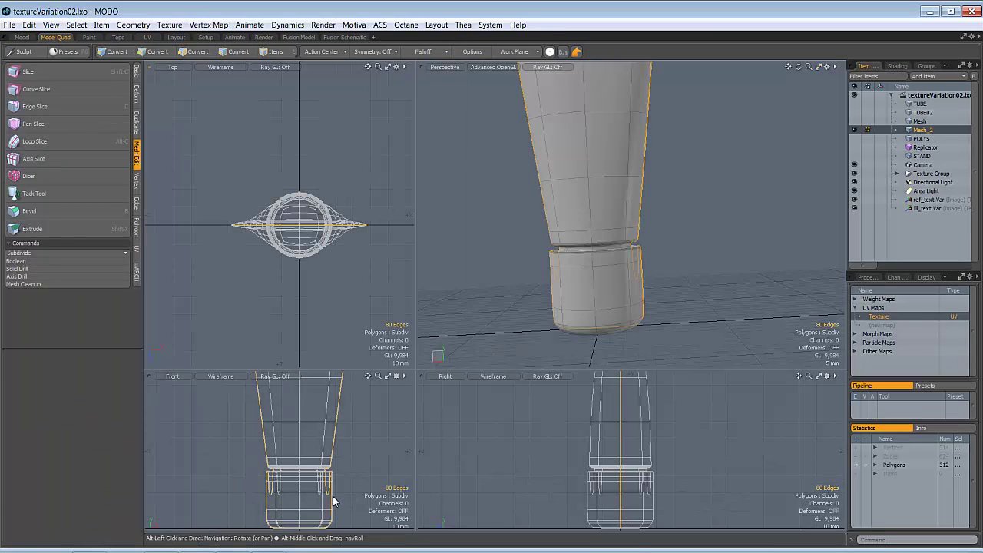
ctrl+alt+drag(331, 494, 404, 454)
alt+drag(332, 474, 346, 454)
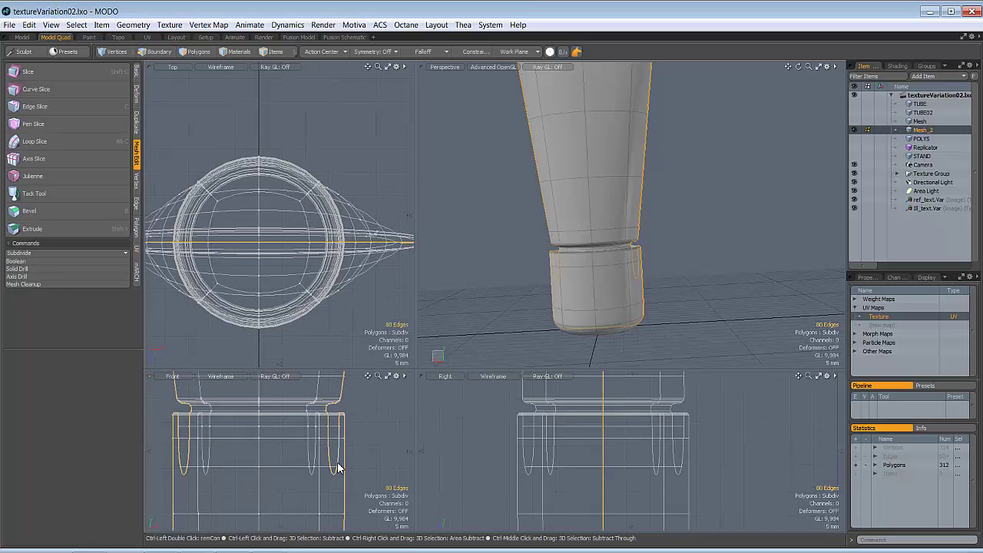
ctrl+alt+drag(340, 423, 315, 413)
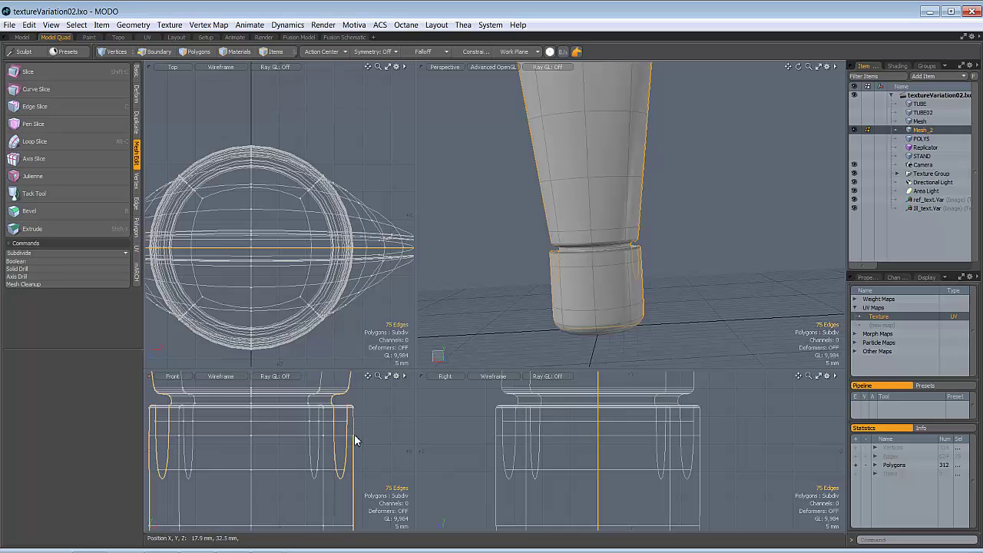
key(a)
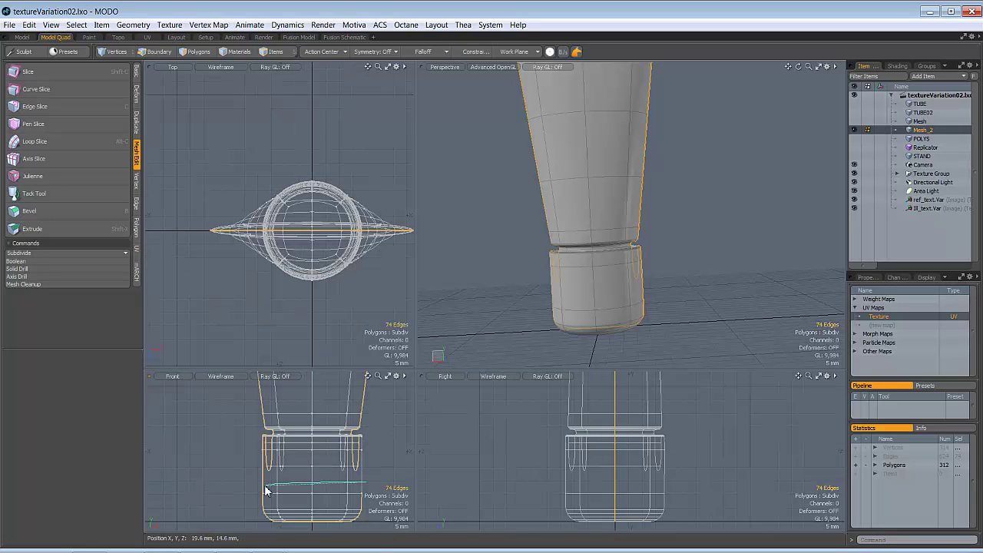
ctrl+right_drag(397, 526, 253, 487)
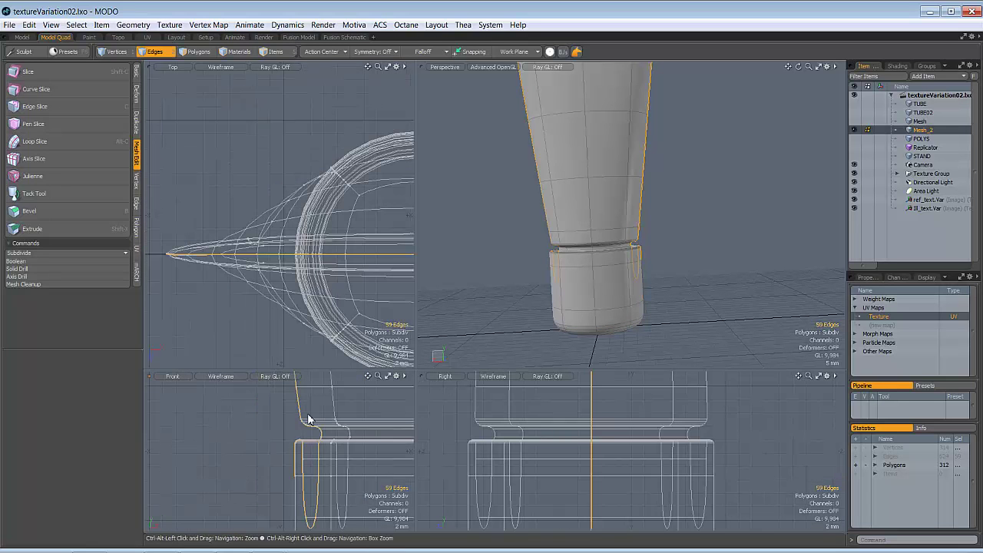
Deselect the remaining loop edges around the cap's top rim, keeping the tube body and inner cap edges selected.
ctrl+alt+drag(267, 488, 326, 437)
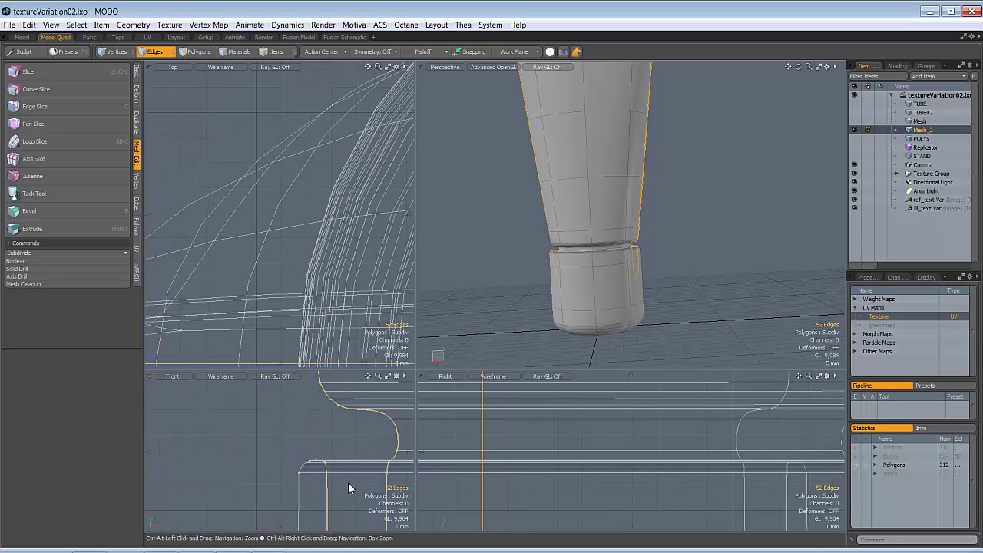
ctrl+alt+drag(348, 484, 328, 471)
ctrl+click(335, 473)
scroll(339, 477, down, 6)
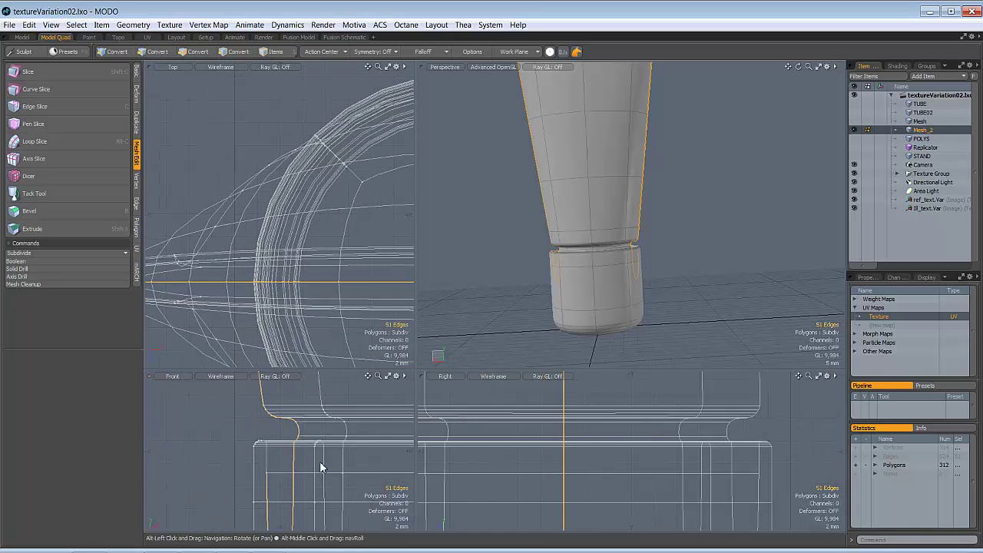
alt+drag(234, 449, 220, 449)
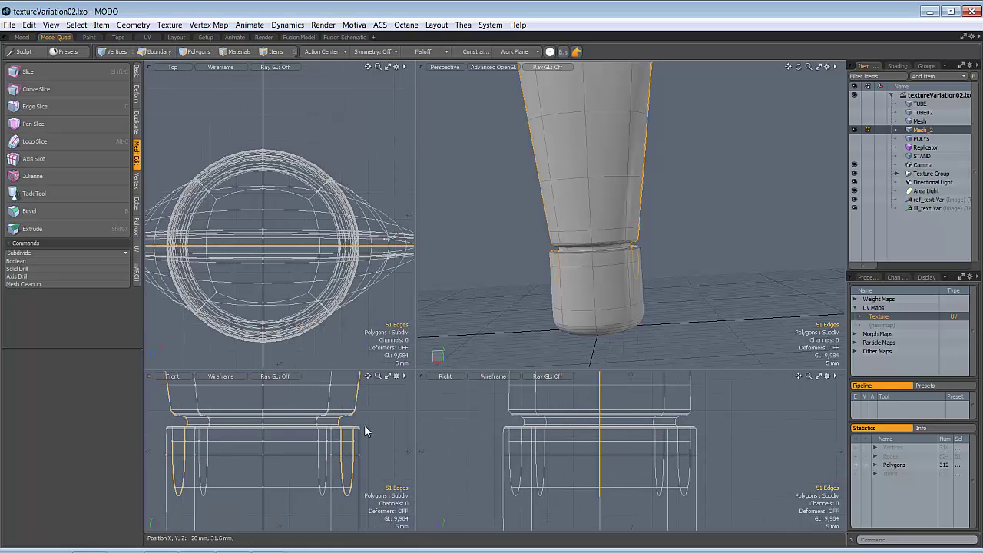
alt+drag(354, 435, 371, 454)
key(2)
alt+drag(569, 293, 591, 304)
ctrl+alt+drag(613, 255, 680, 257)
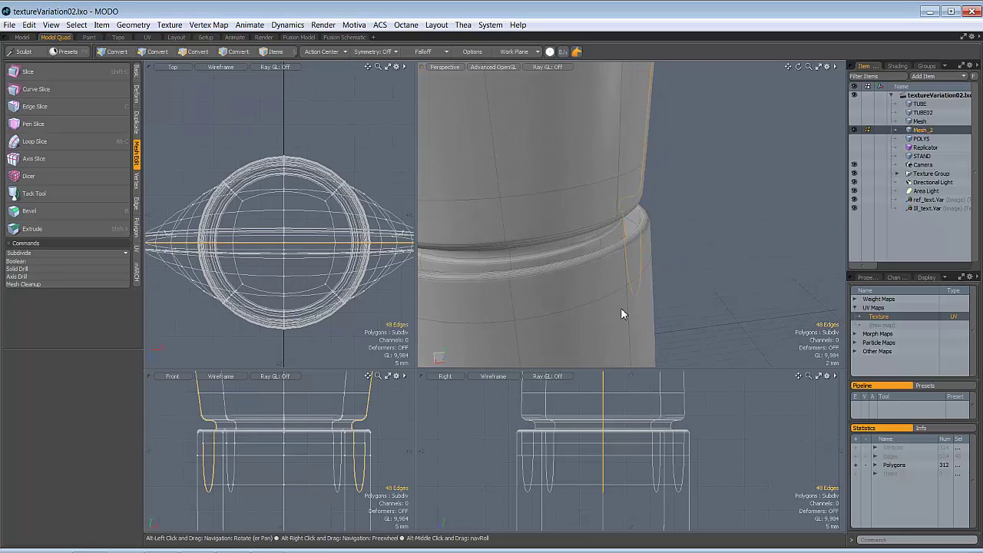
Add the horizontal edge loop around the inside wall of the cap to the seam selection.
alt+drag(621, 305, 697, 203)
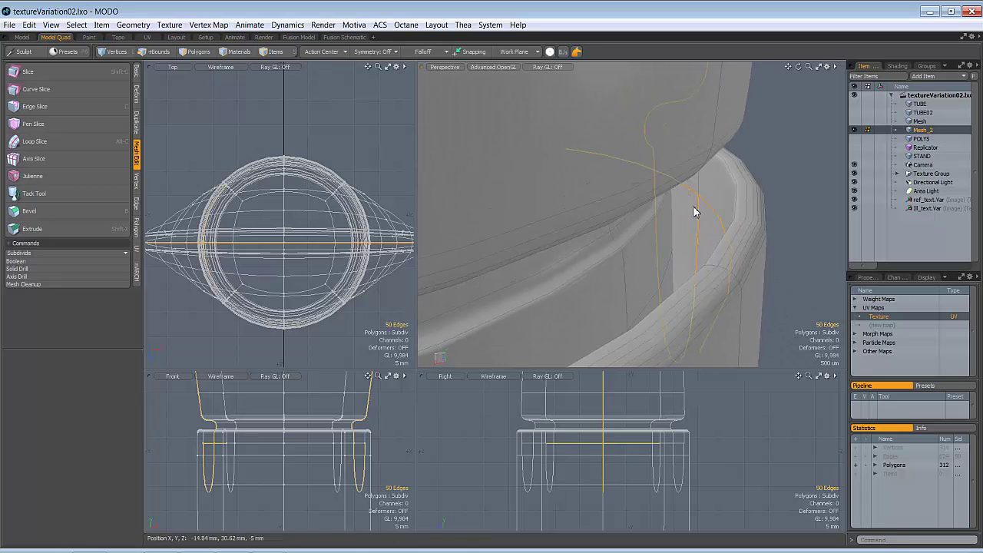
alt+drag(711, 238, 712, 270)
ctrl+alt+drag(726, 219, 624, 247)
key(Up)
key(Up)
key(l)
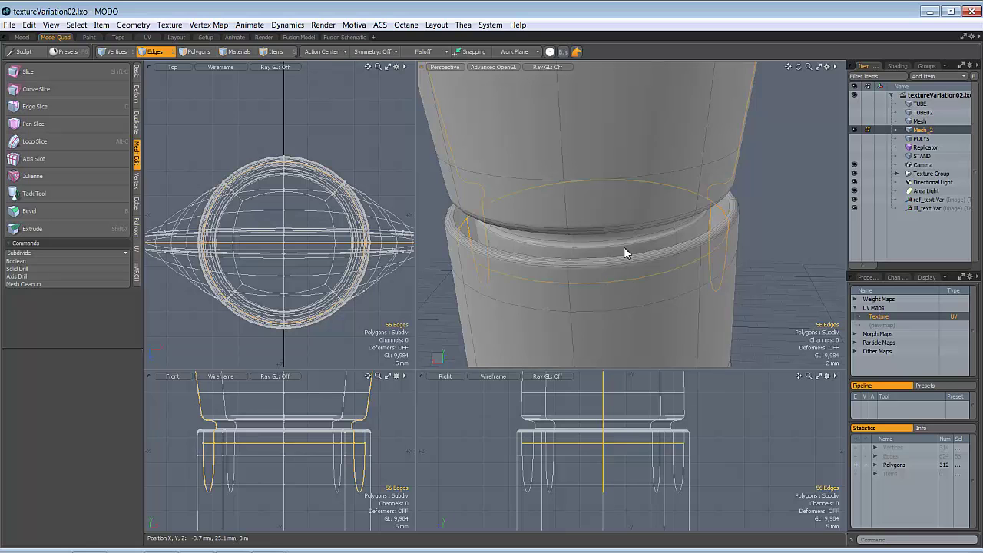
Add the circular edge loop around the flat underside of the cap to the seam selection.
ctrl+alt+drag(678, 279, 513, 260)
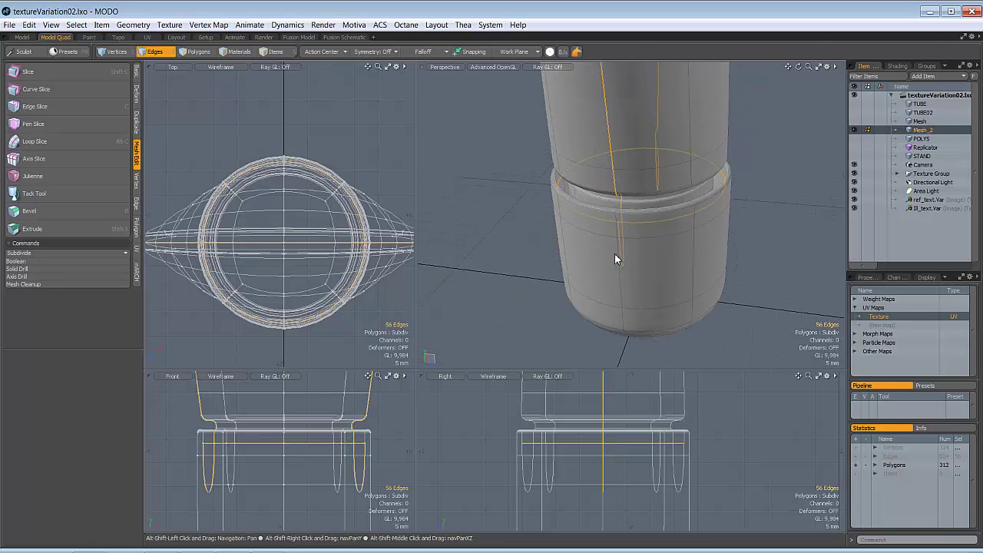
alt+drag(614, 254, 651, 209)
alt+drag(660, 286, 654, 318)
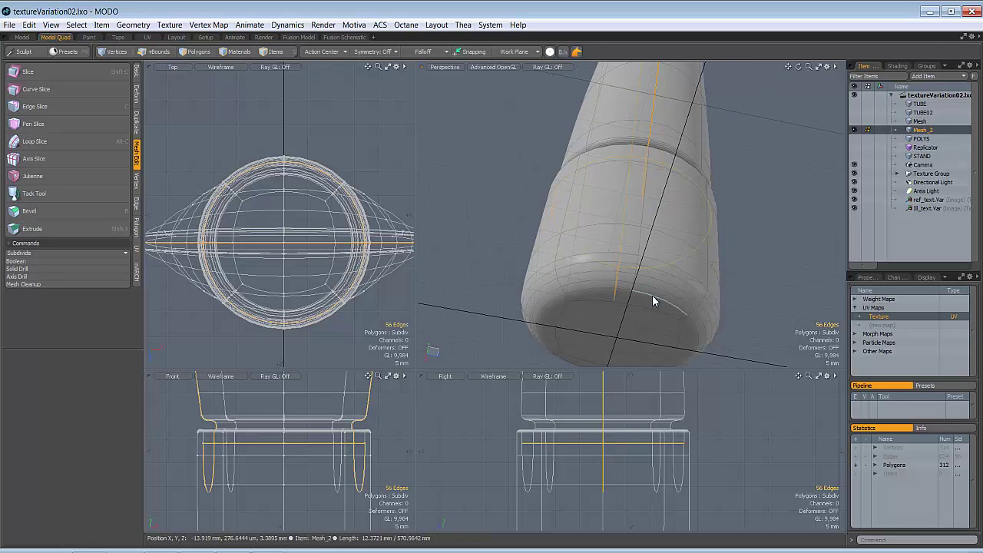
shift+click(652, 296)
shift+click(692, 323)
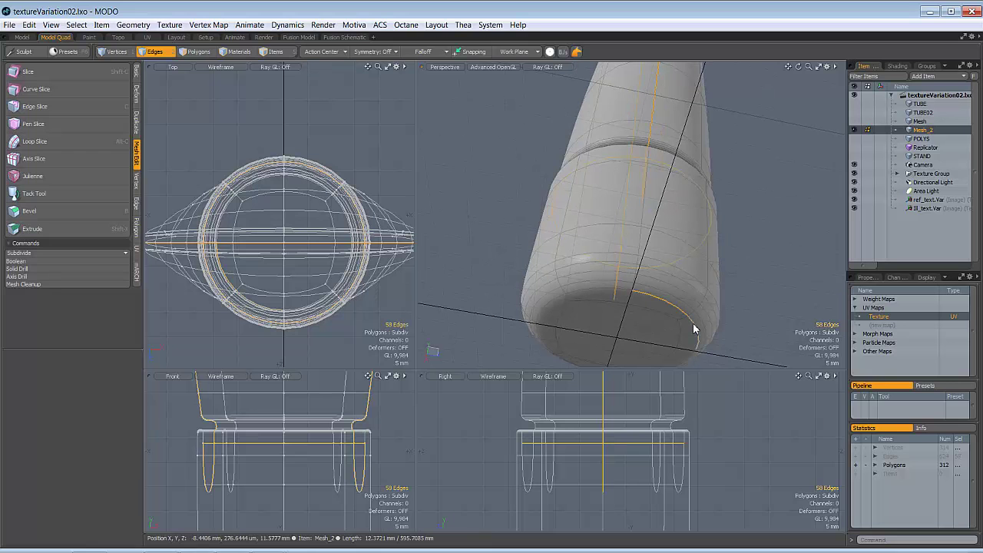
shift+drag(694, 329, 576, 344)
Extend the selection from the cap's inner ring over the rim and down one outer side to the base loop.
ctrl+alt+drag(610, 216, 622, 239)
shift+click(637, 247)
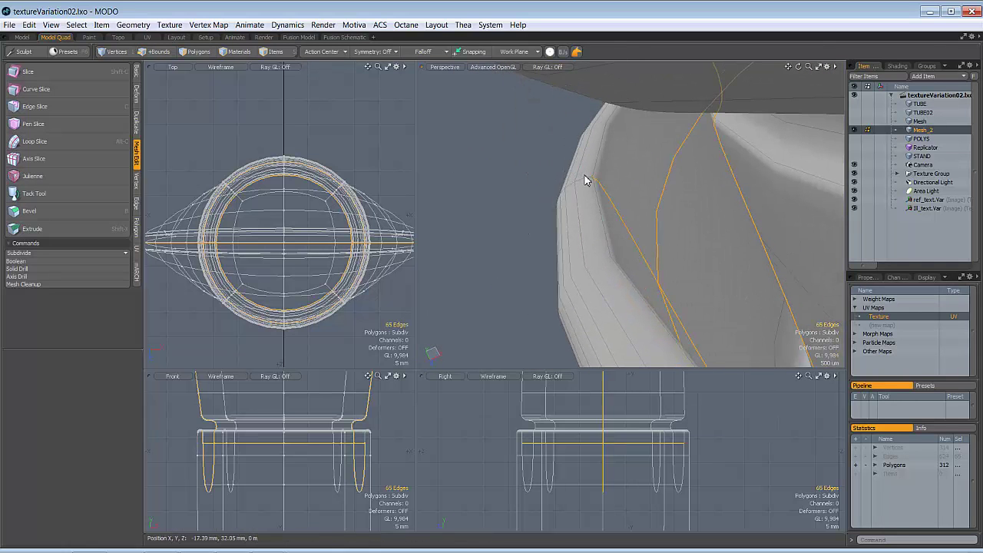
alt+drag(585, 179, 743, 264)
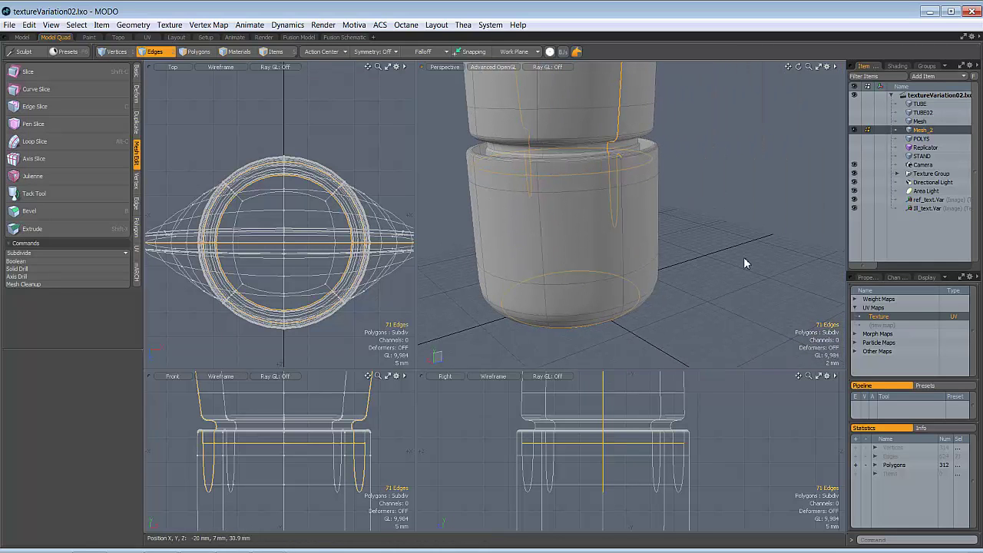
key(Up)
key(Up)
key(Up)
key(Up)
key(Up)
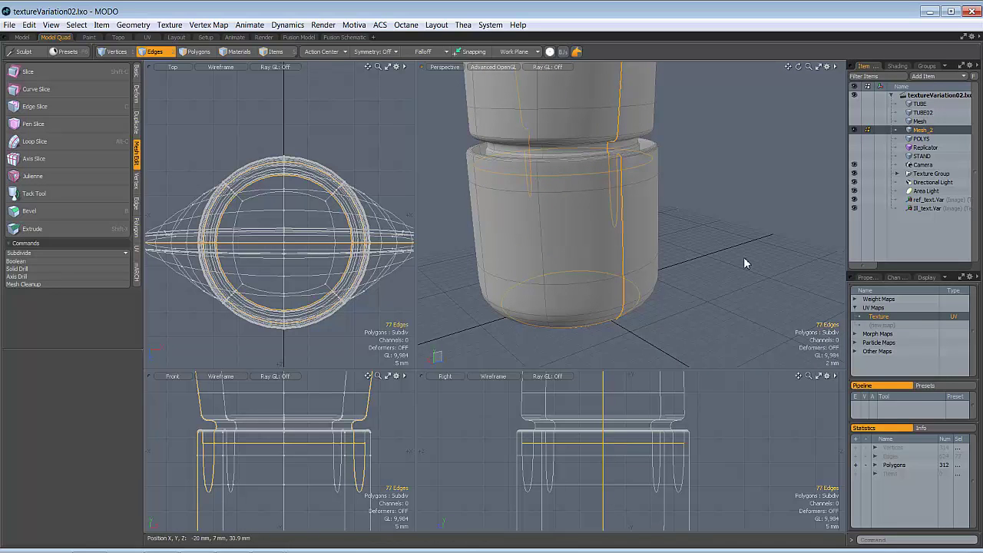
alt+drag(744, 264, 714, 189)
key(Up)
Store the selected seam edges as a selection set named UV_EDGES and save the scene.
alt+drag(714, 120, 634, 164)
alt+drag(685, 266, 726, 254)
alt+drag(672, 300, 593, 265)
mouse_move(650, 225)
alt+shift+mouse_down()
mouse_move(634, 314)
mouse_move(625, 289)
mouse_move(545, 269)
mouse_move(619, 199)
mouse_move(476, 214)
mouse_move(635, 215)
alt+shift+mouse_up()
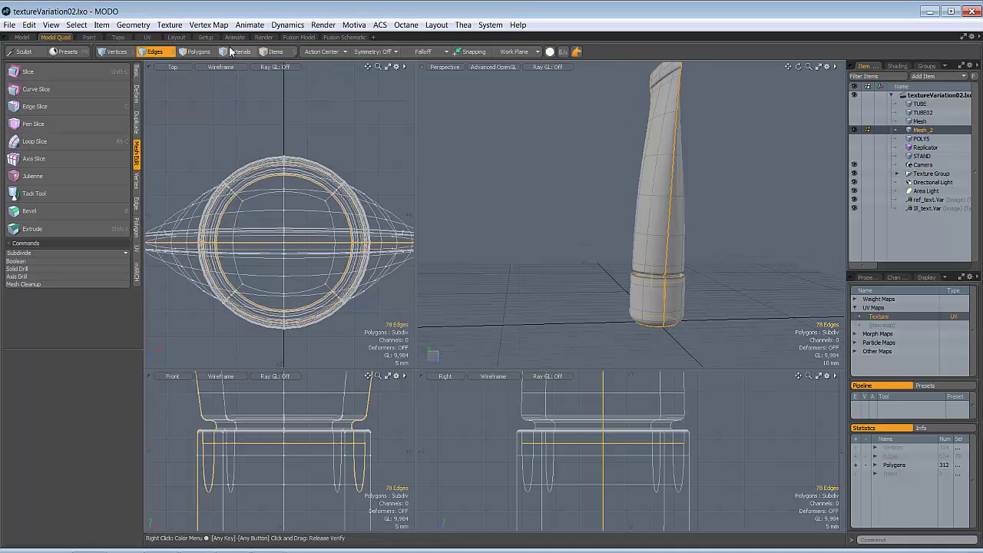
alt+drag(491, 157, 606, 170)
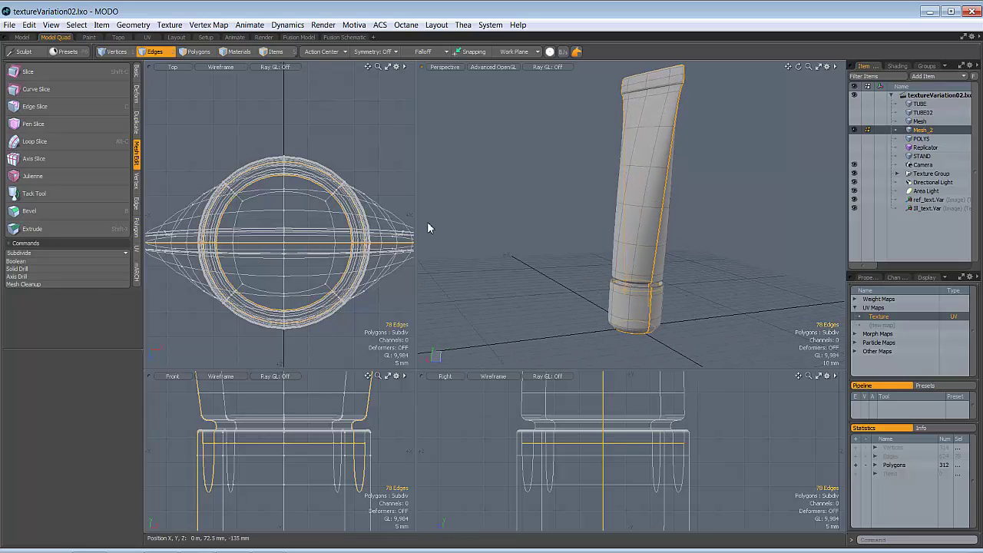
click(78, 26)
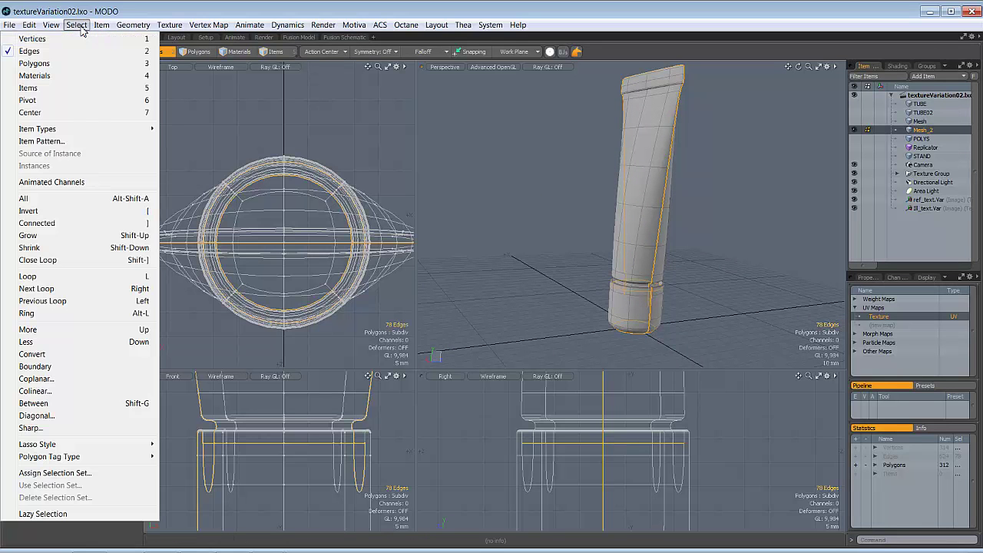
click(54, 473)
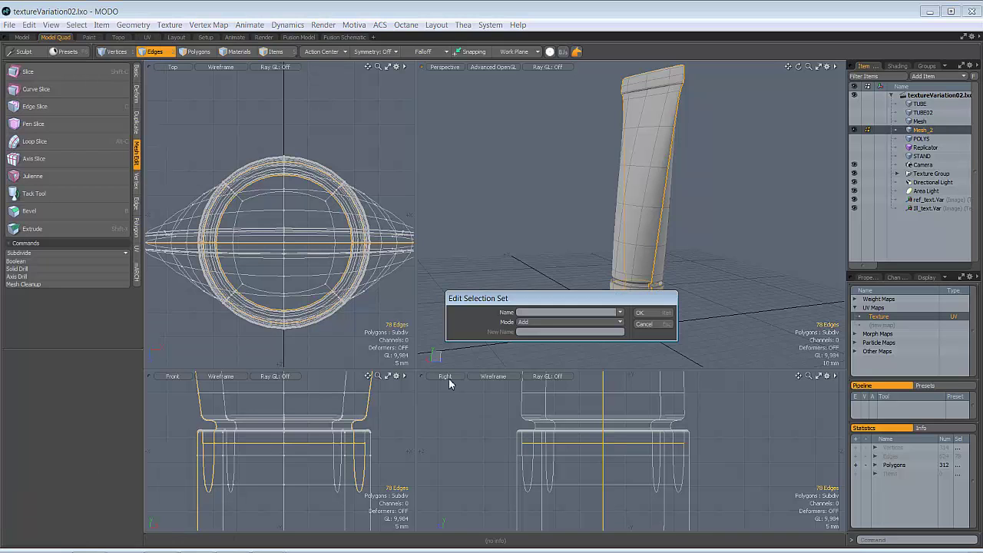
text(UV_EDGES)
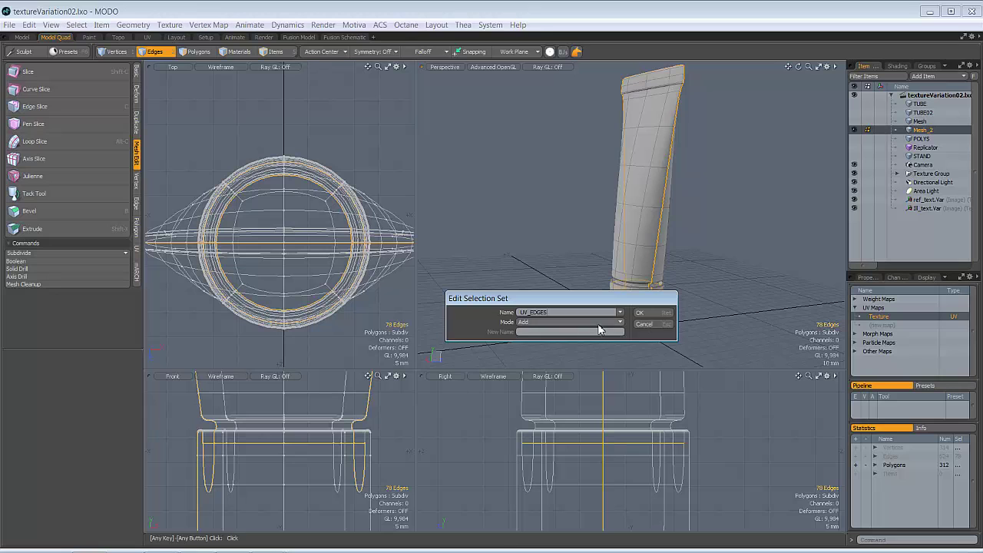
click(640, 313)
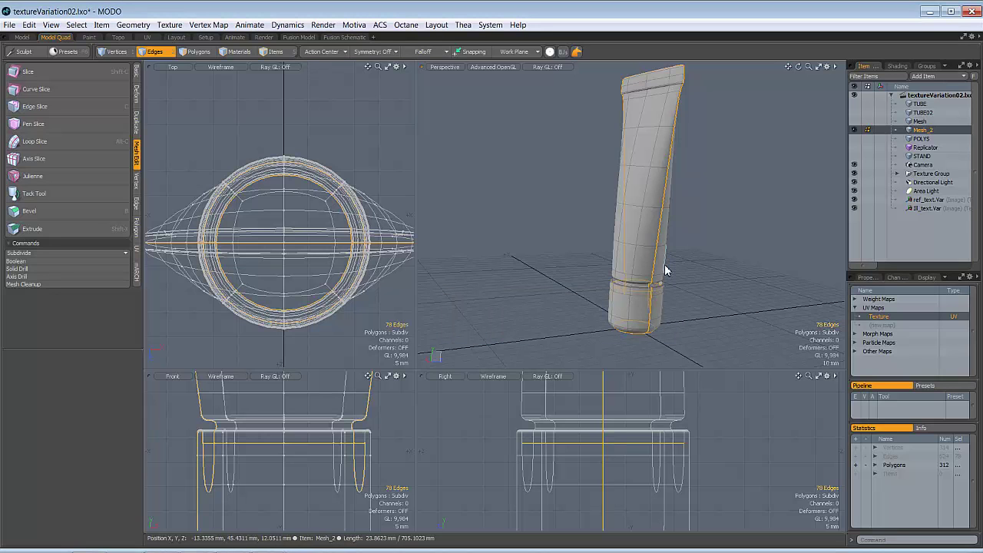
key(ctrl)
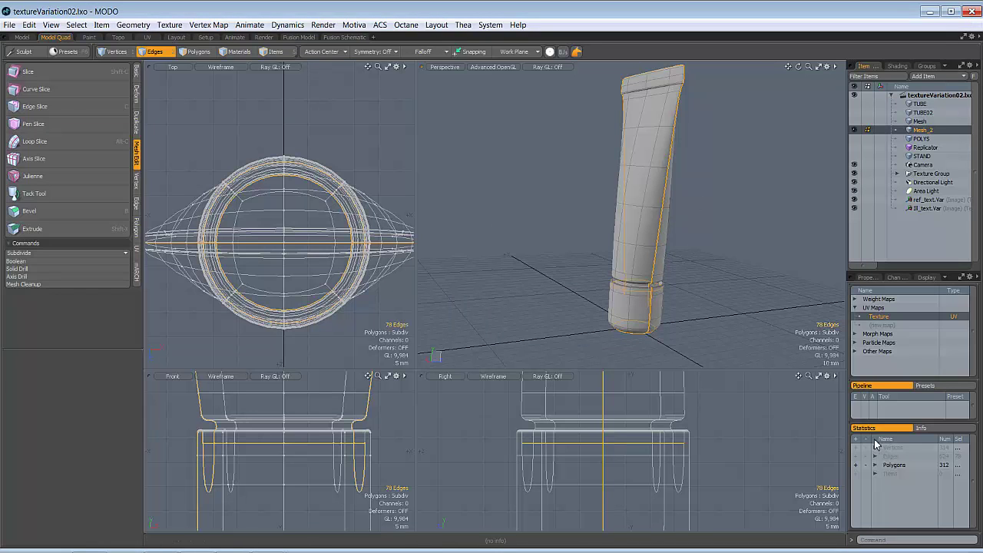
Clear the edge selection and reselect the seam edges from the UV_EDGES selection set.
click(735, 238)
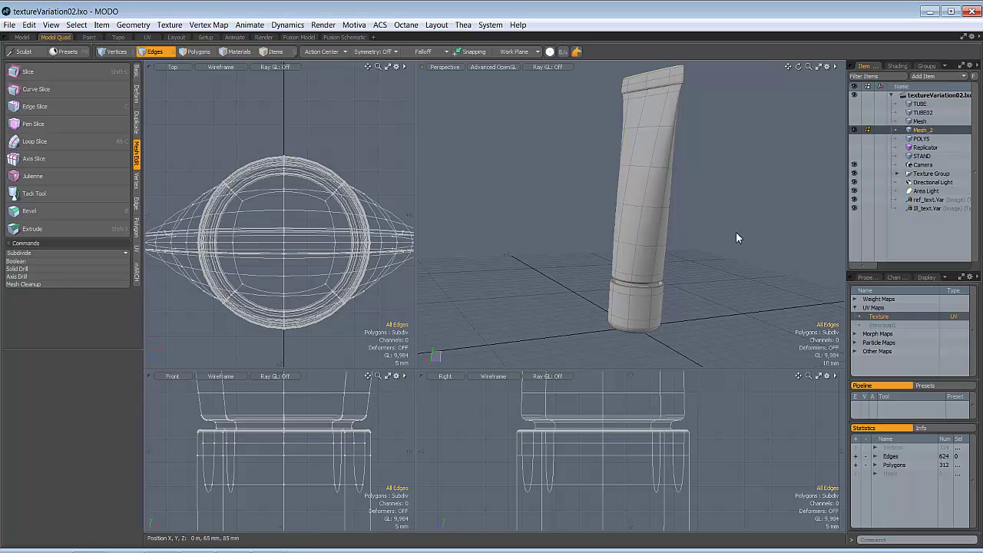
click(875, 456)
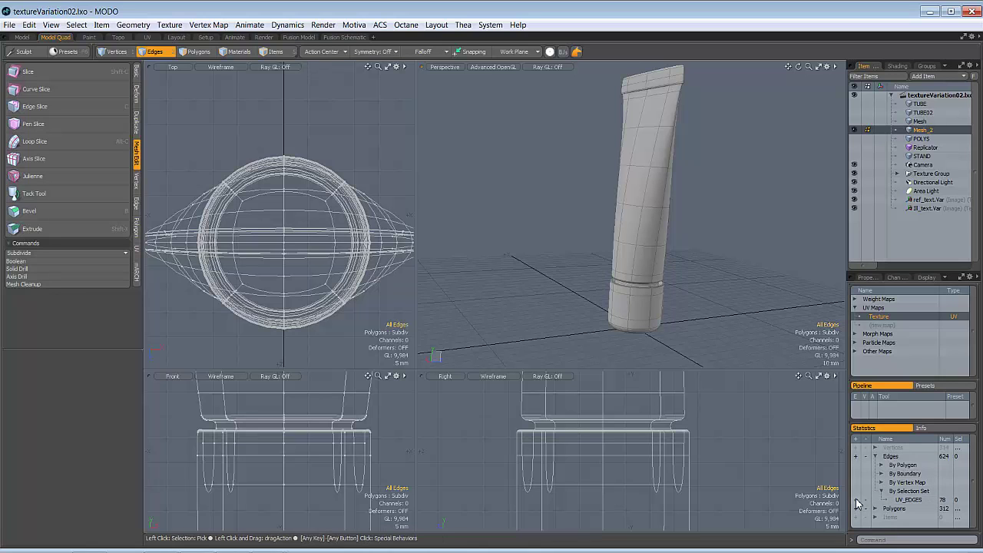
click(857, 502)
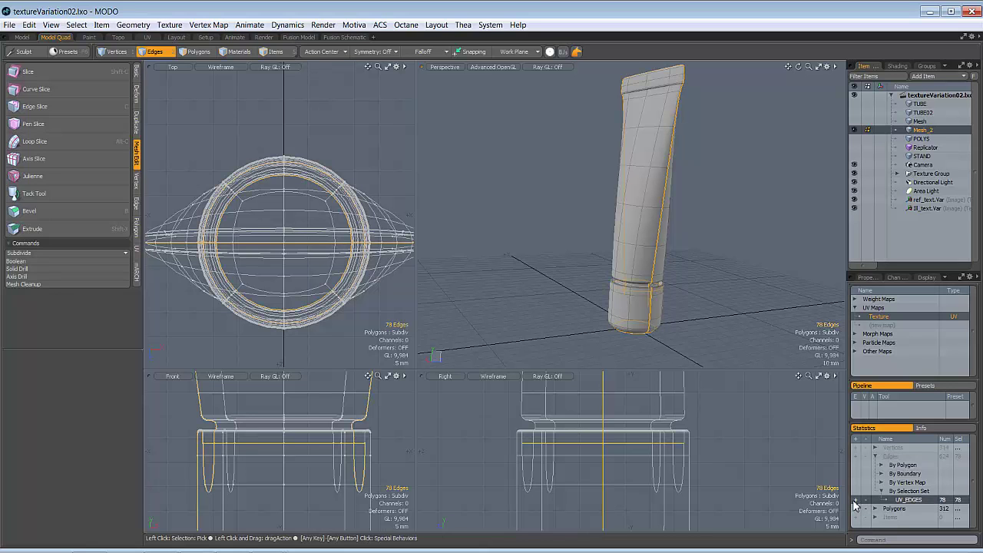
alt+drag(681, 231, 786, 274)
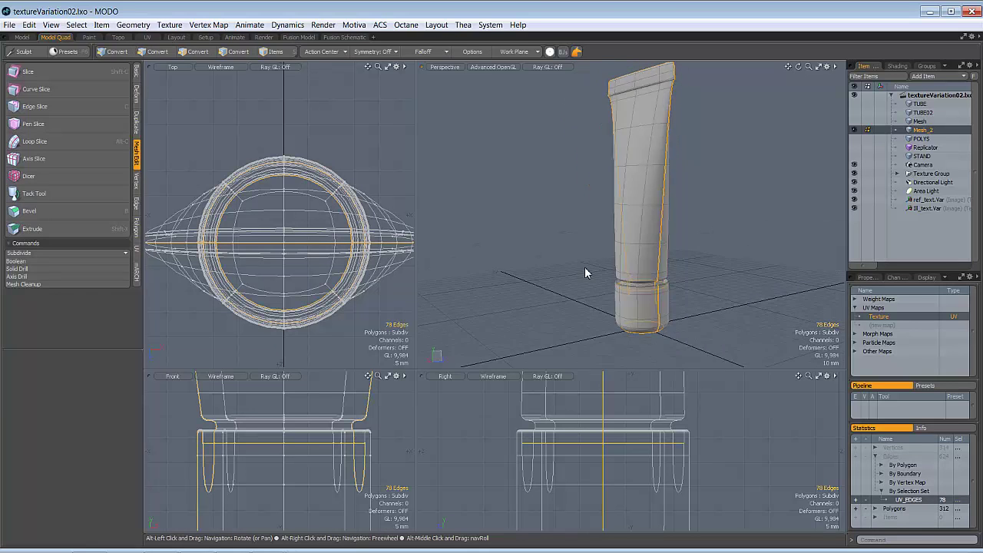
Unwrap the mesh's UVs along the selected seam edges with the Unwrap Tool, raising the iterations to 189.
alt+drag(584, 271, 645, 246)
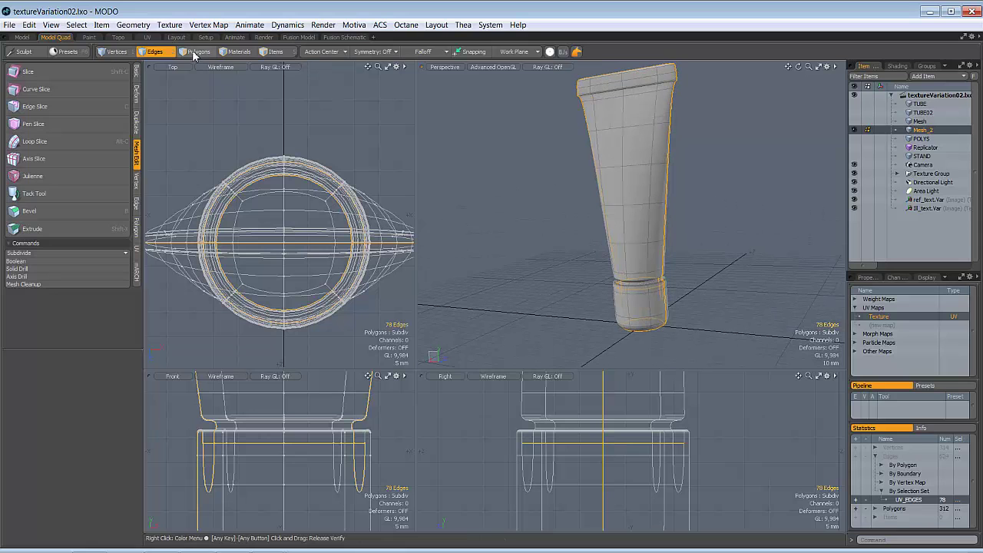
click(147, 37)
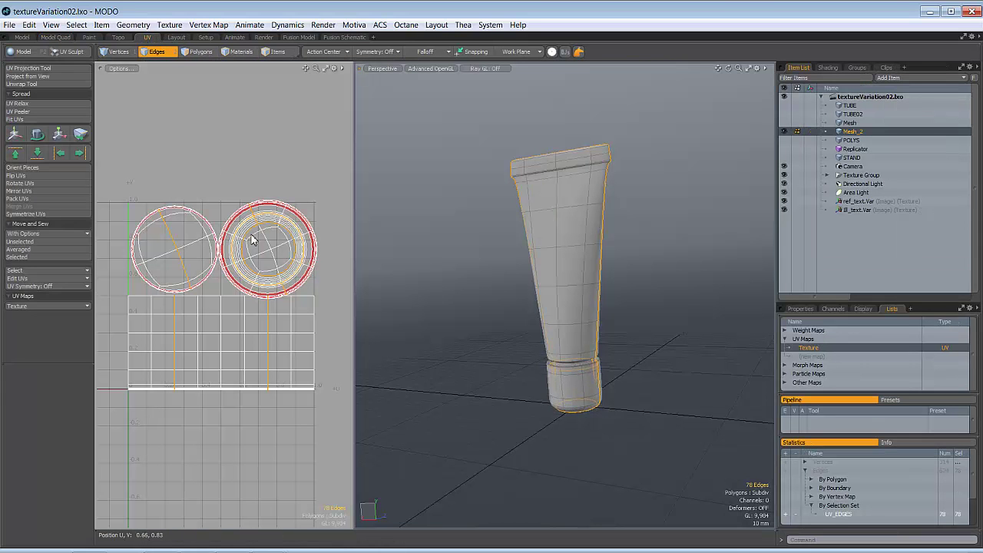
click(38, 86)
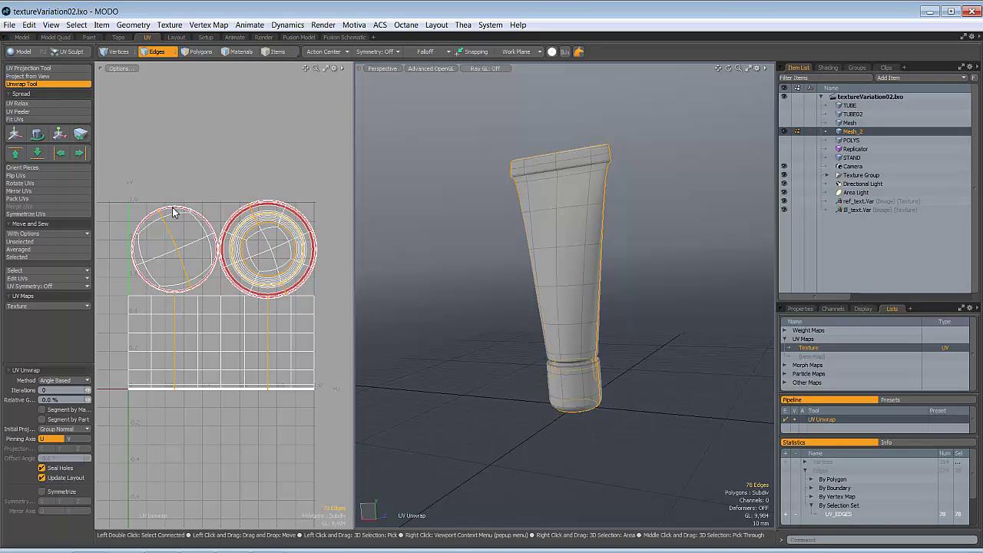
click(238, 245)
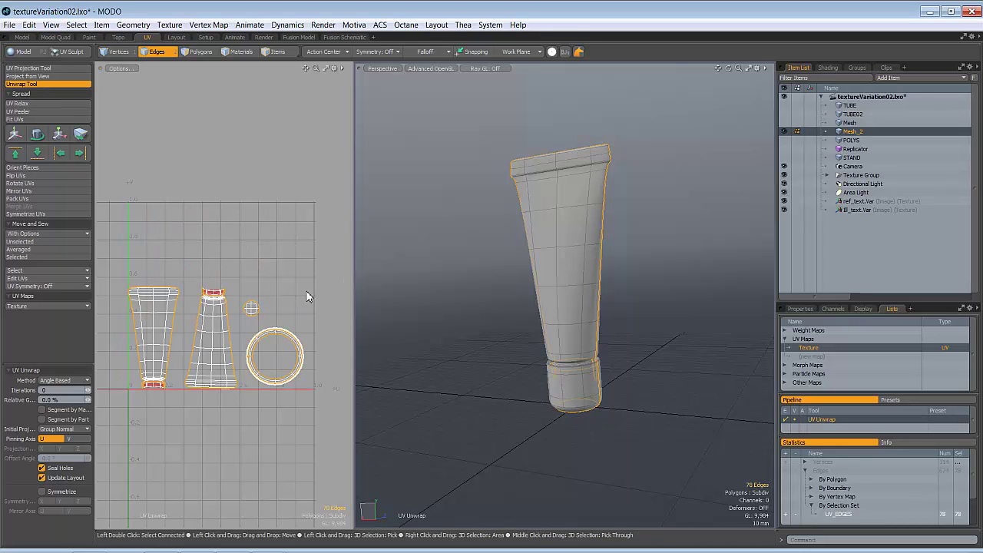
drag(325, 316, 355, 313)
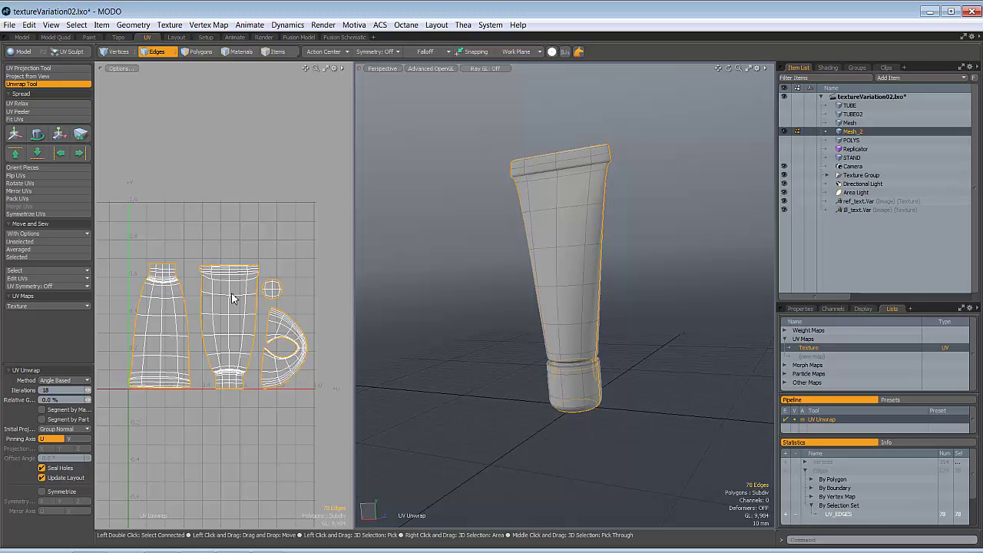
drag(225, 296, 228, 299)
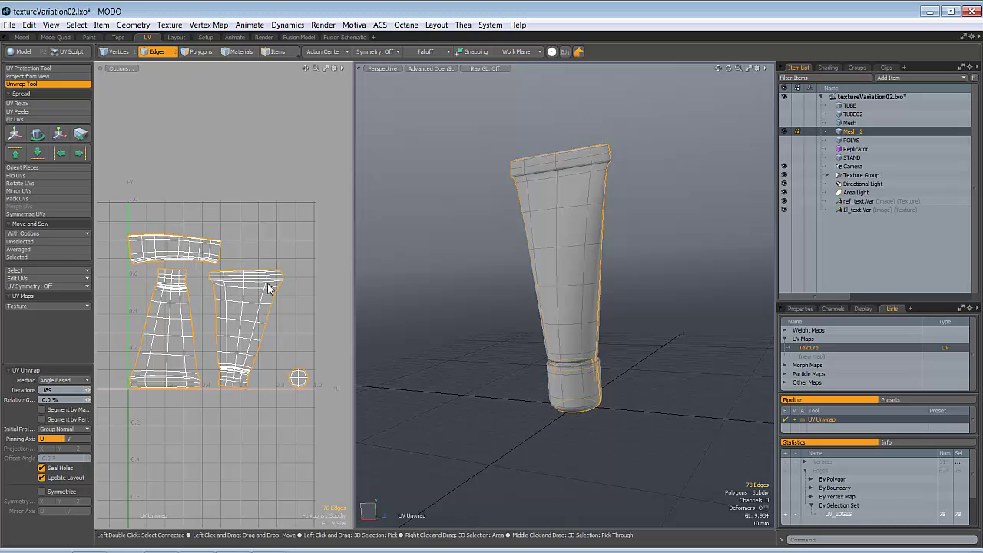
ctrl+alt+drag(241, 287, 209, 287)
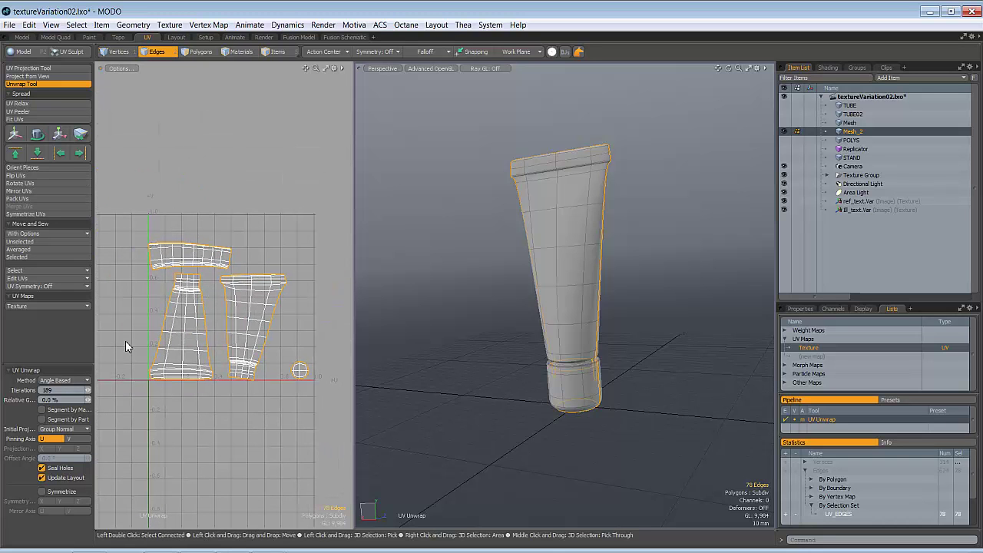
Set the unwrap's pinning axis to V and its initial projection to Spherical.
click(74, 438)
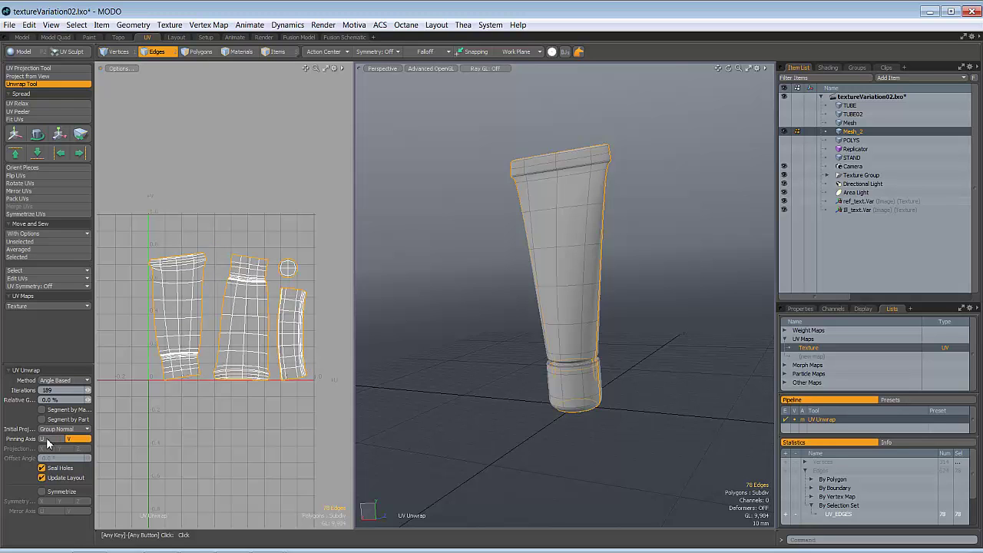
click(46, 438)
click(77, 440)
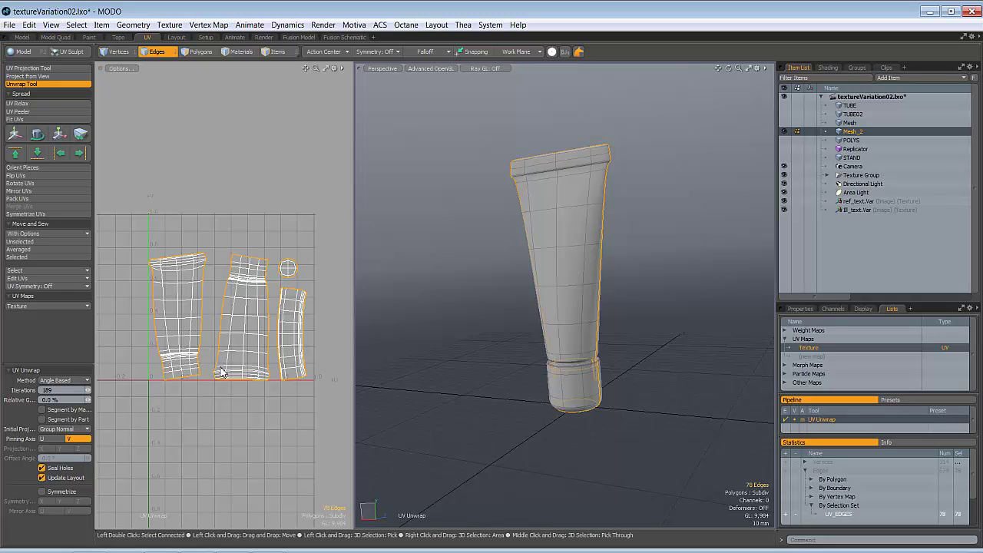
click(74, 428)
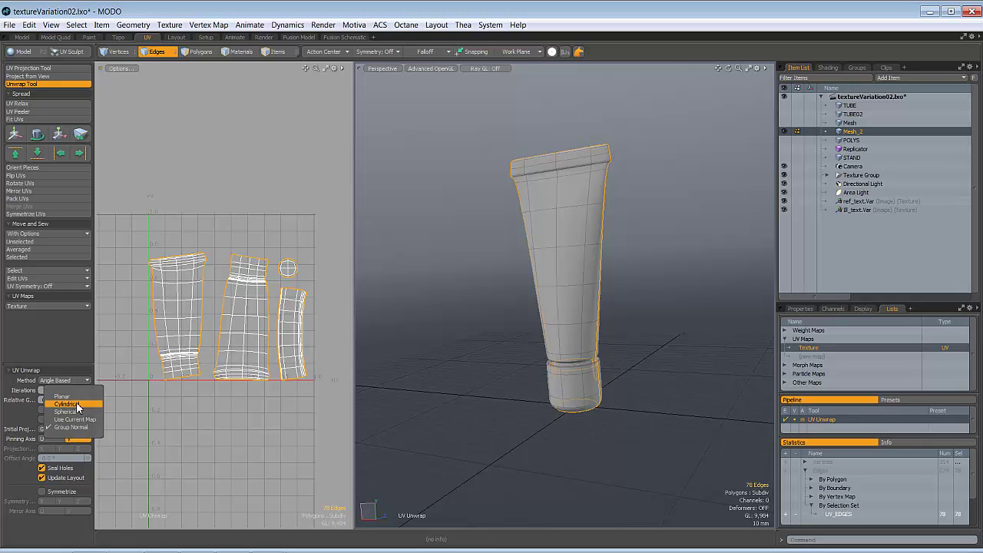
click(78, 412)
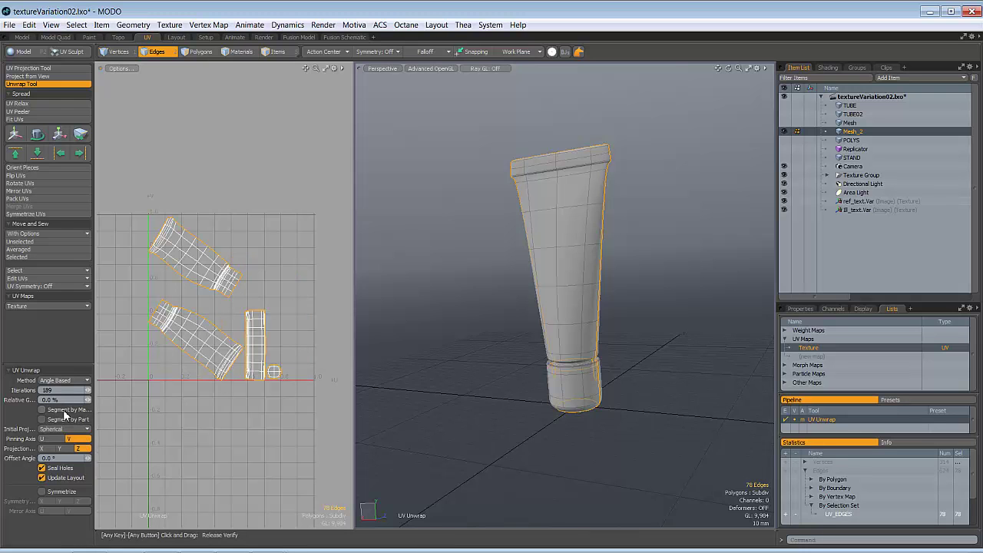
Compare the unwrap layouts on the X, Y and Z projection axes and return the axis to Z.
click(60, 448)
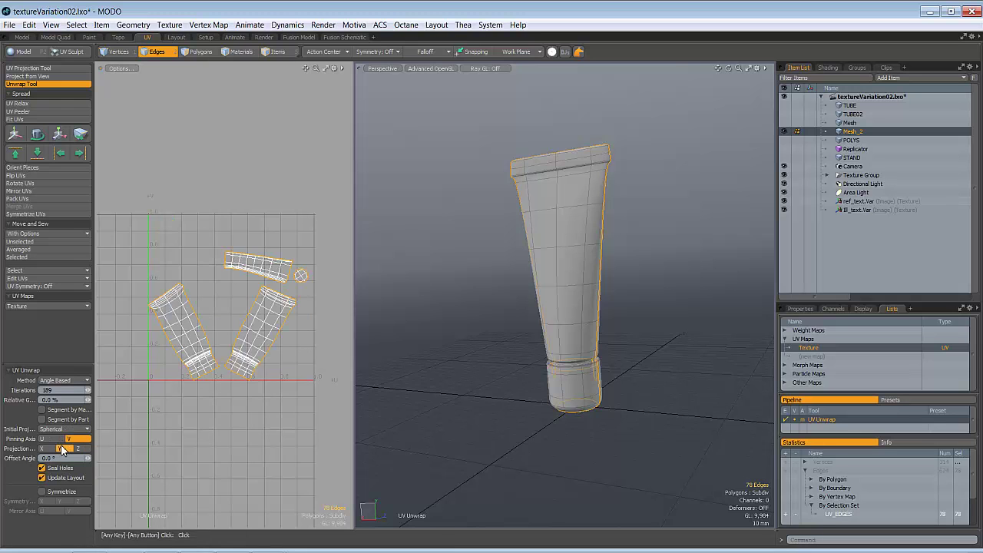
click(42, 449)
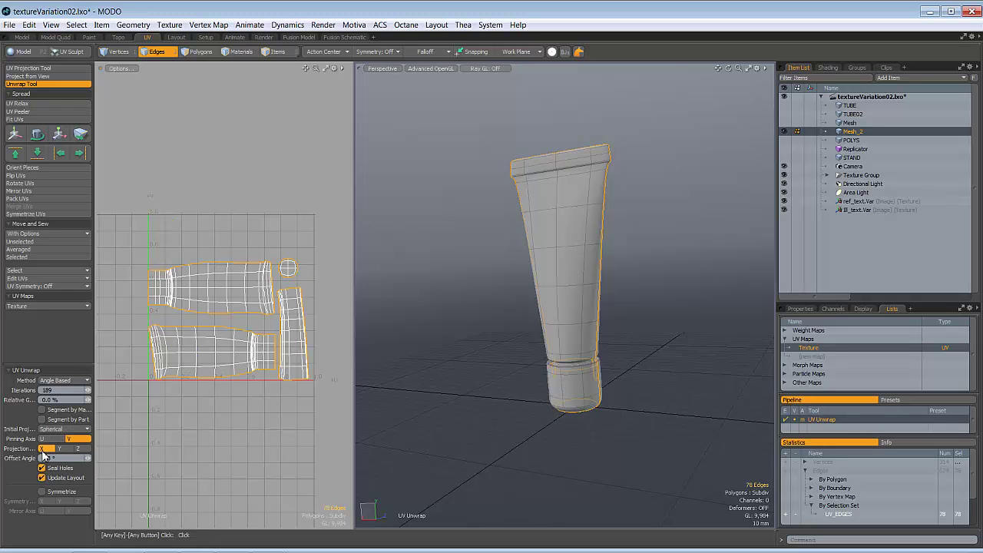
click(64, 450)
click(79, 449)
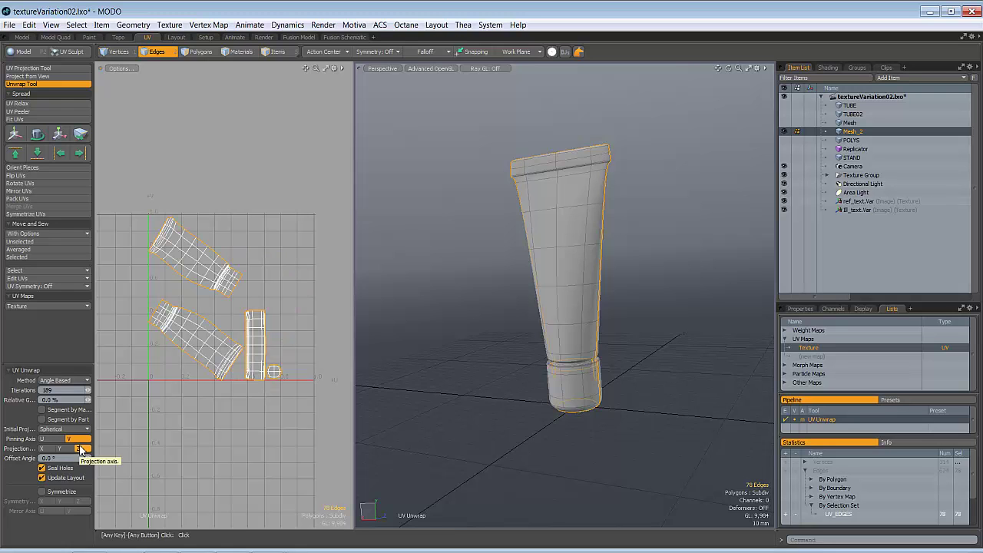
click(46, 449)
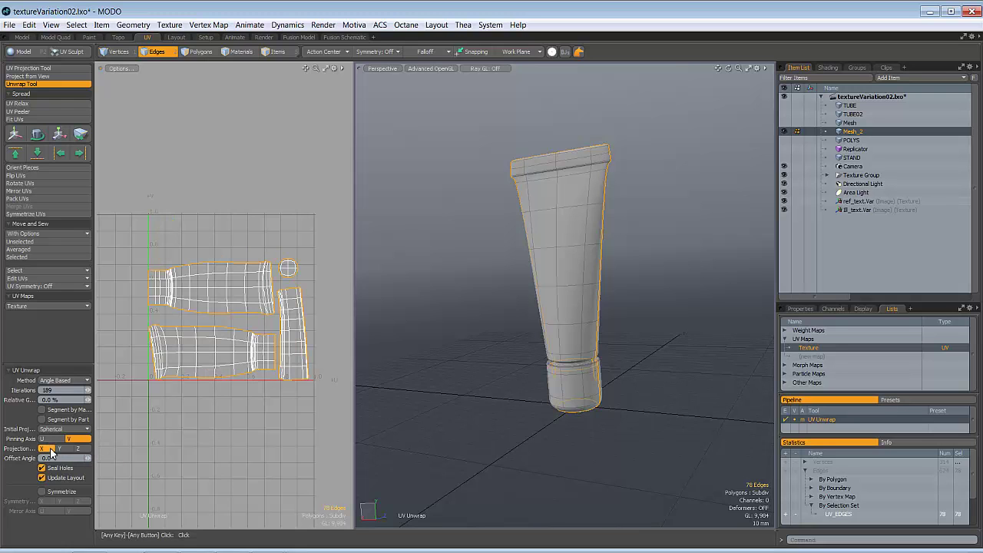
click(66, 448)
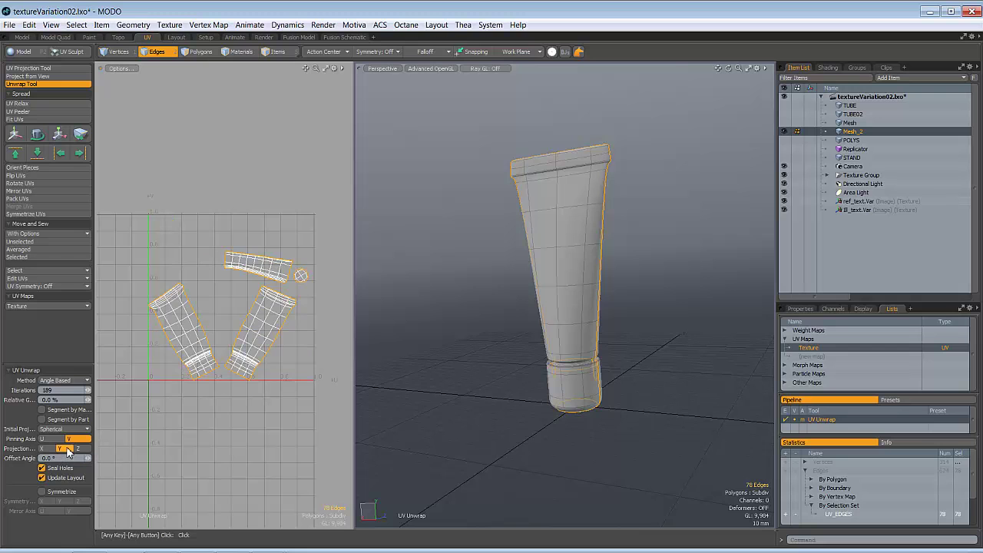
click(80, 448)
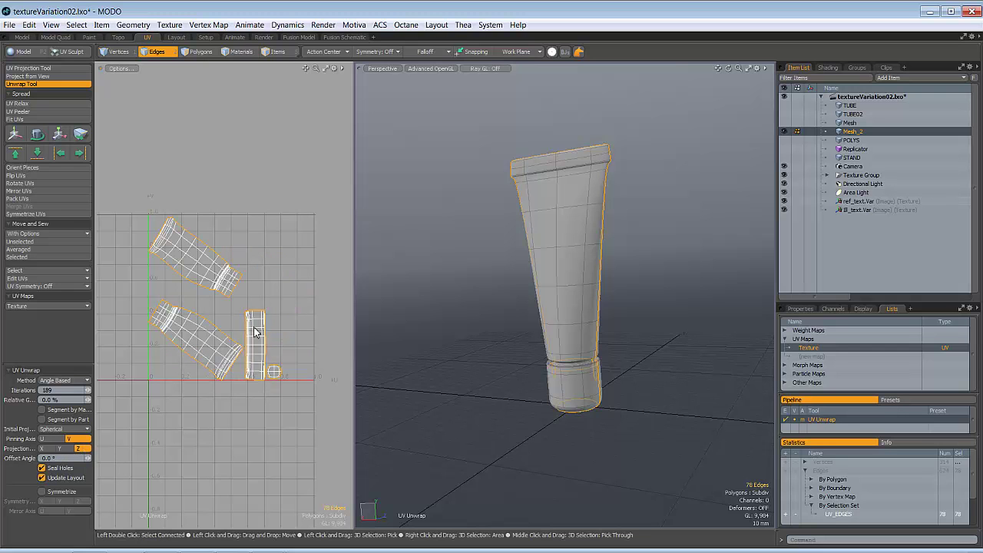
Set the unwrap to 1000 iterations and switch its method to Conformal.
mouse_move(259, 358)
ctrl+alt+mouse_down()
mouse_move(339, 307)
mouse_move(252, 341)
ctrl+alt+mouse_up()
click(62, 390)
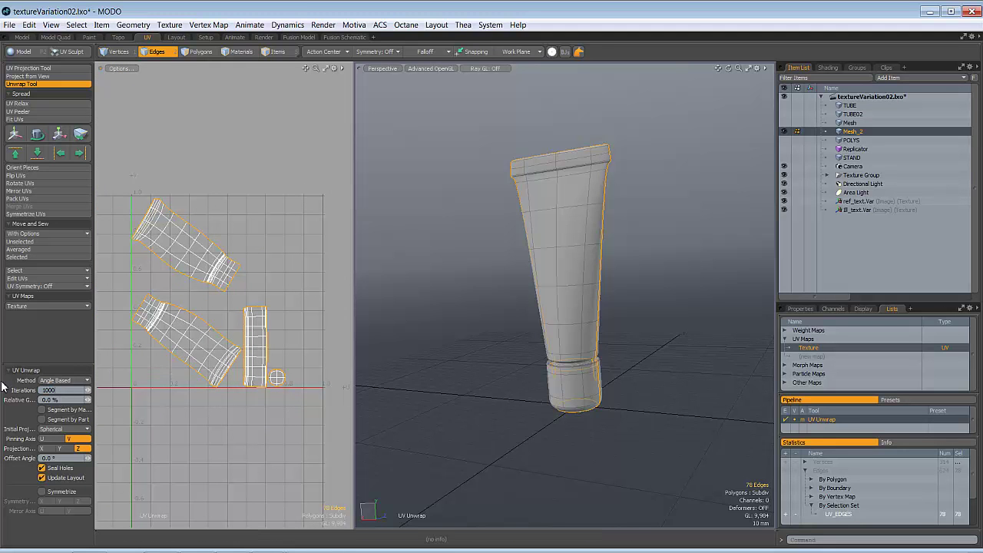
text(1000)
key(Return)
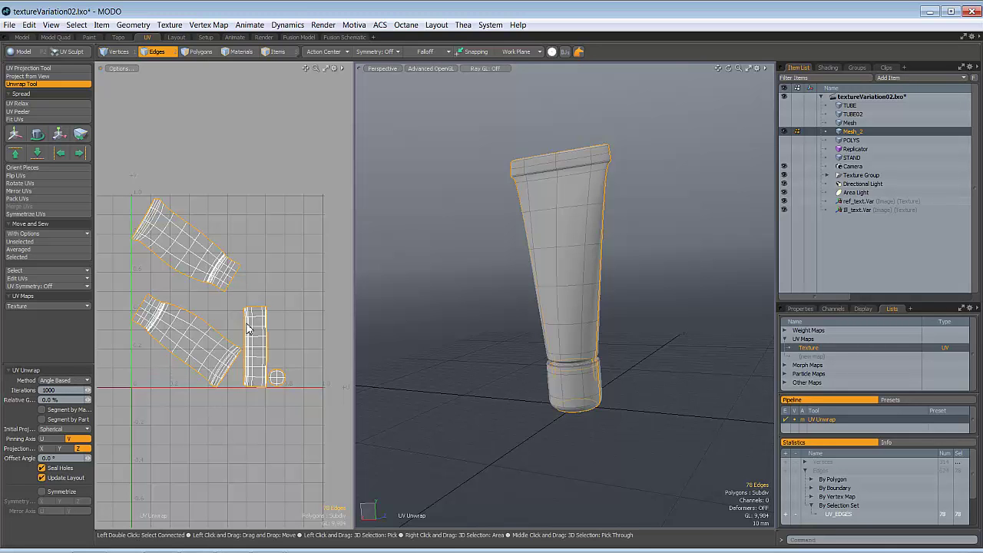
ctrl+alt+drag(254, 325, 235, 346)
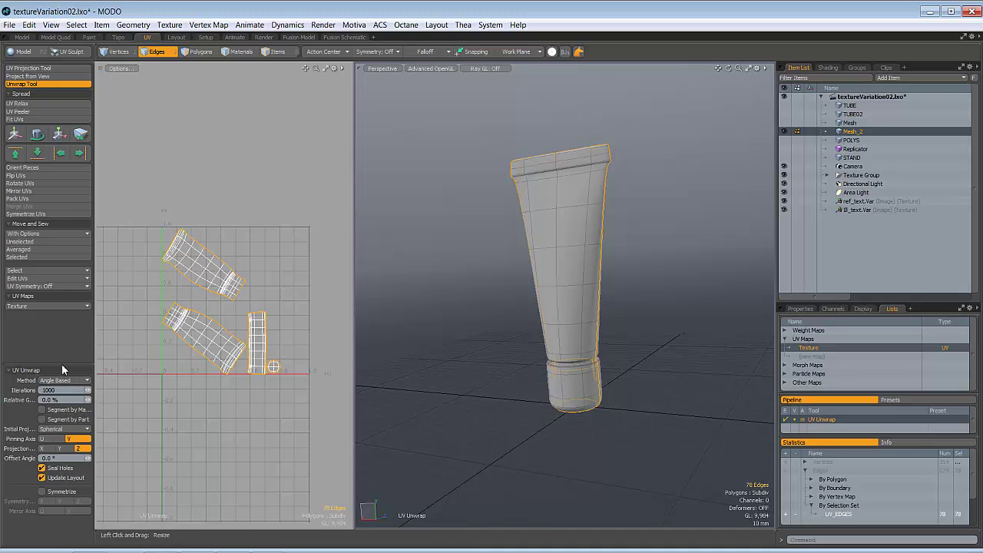
drag(61, 363, 53, 386)
click(57, 403)
click(62, 396)
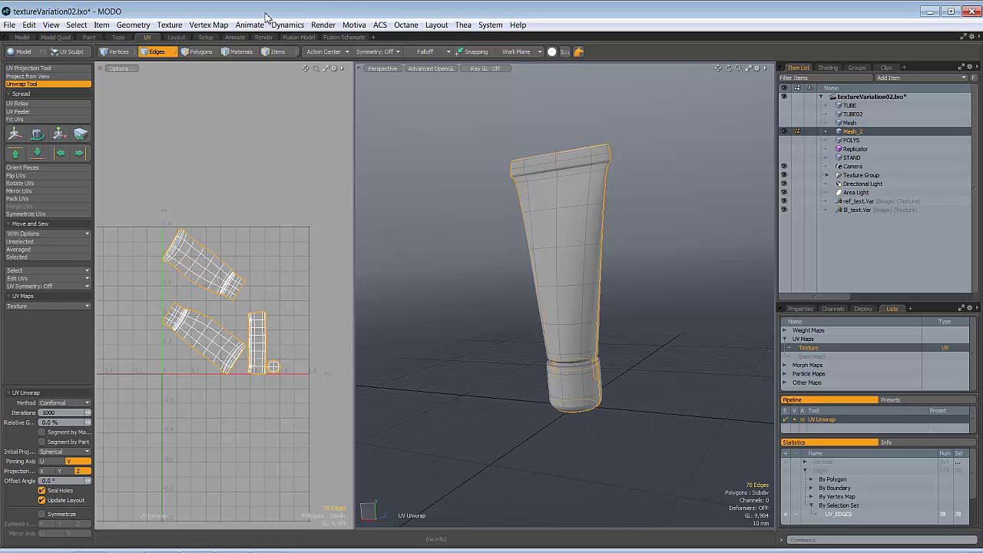
Drop the Unwrap Tool, widen the UV view and save the scene.
key(q)
ctrl+alt+drag(230, 371, 269, 357)
drag(354, 320, 431, 324)
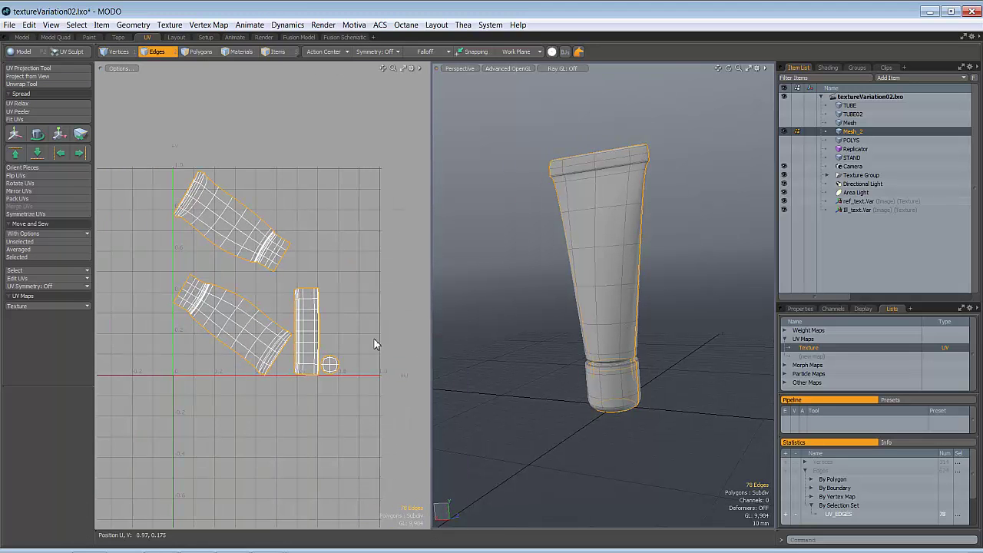
key(ctrl+s)
Rotate the cap's side UV island to horizontal and move it below the 0-1 UV area.
click(329, 311)
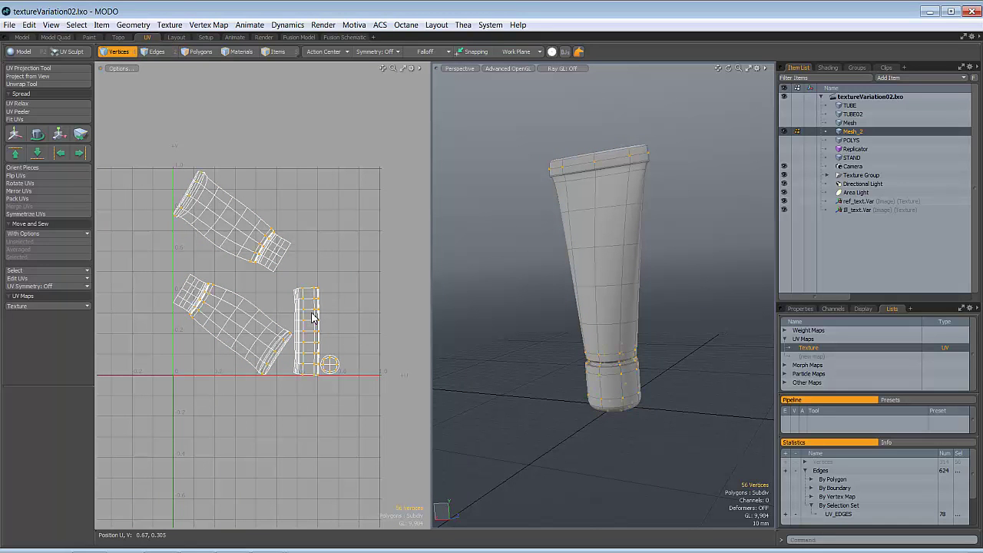
key(3)
double_click(312, 317)
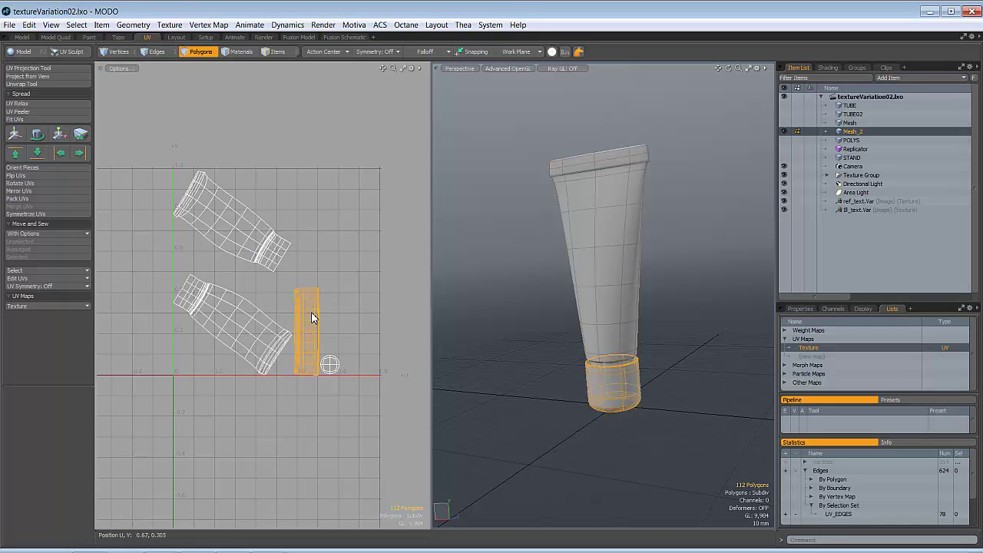
key(2)
drag(288, 306, 299, 305)
scroll(293, 311, up, 5)
alt+drag(644, 378, 362, 329)
scroll(355, 301, down, 5)
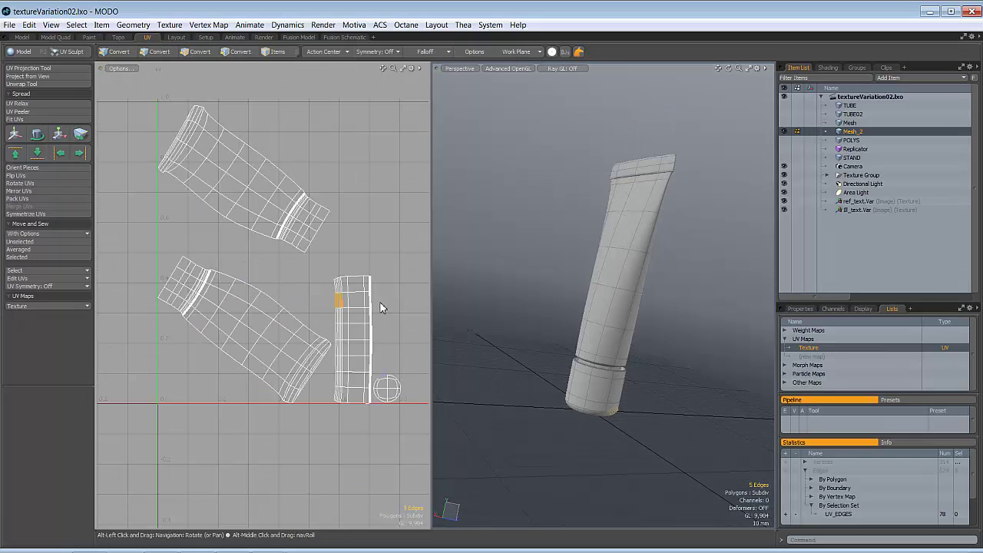
key(3)
key(y)
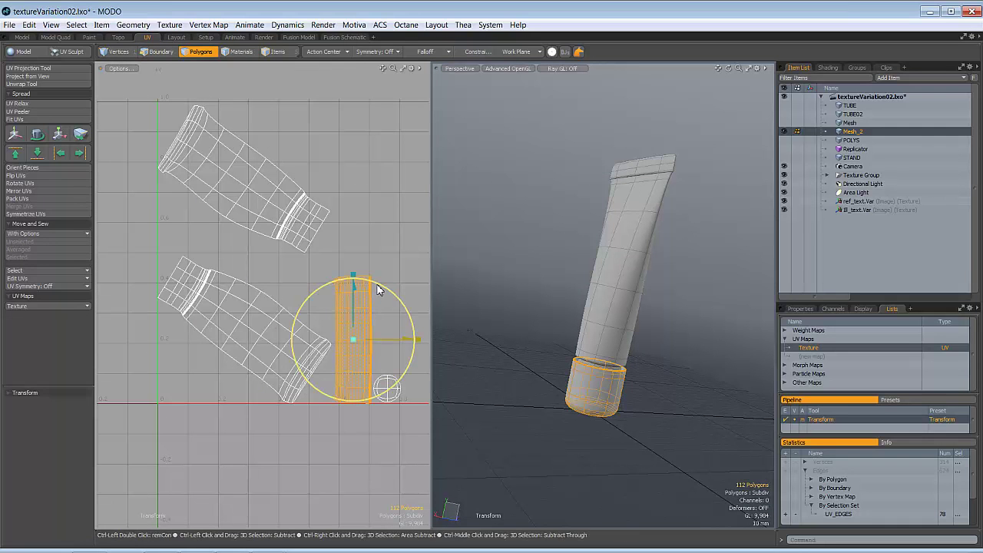
drag(377, 287, 283, 410)
key(q)
Move the small circular cap-end island below the UV area, beside the cap's side strip, and clear the selection.
double_click(387, 389)
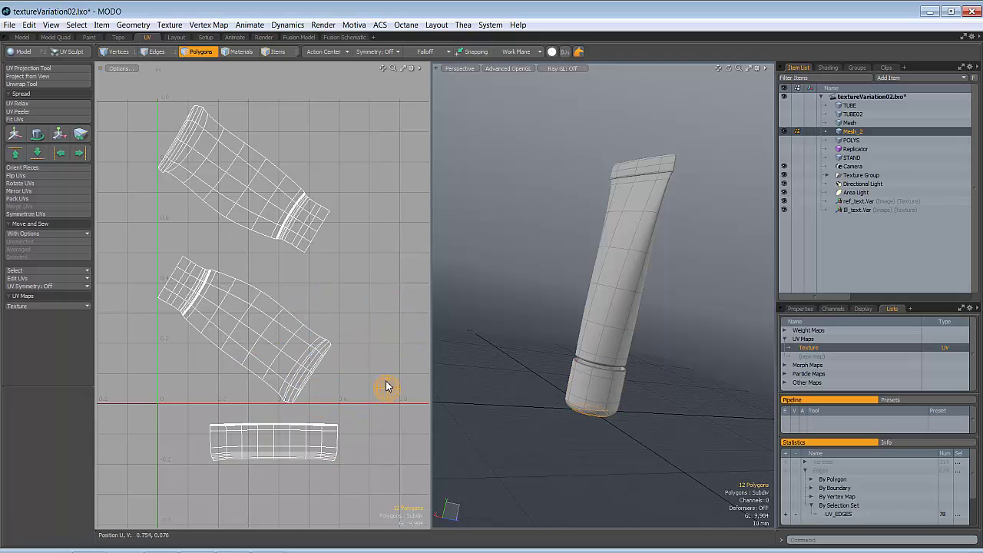
key(y)
drag(401, 355, 401, 361)
key(q)
click(373, 296)
ctrl+alt+drag(373, 296, 237, 303)
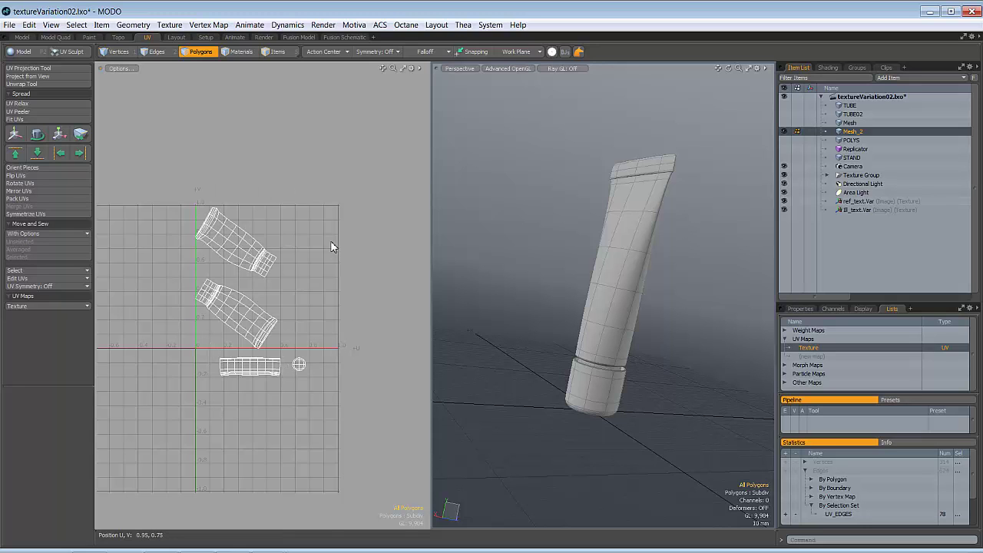
Rotate the lower tube island upright with its neck down and place it along the UV area's left edge.
double_click(236, 311)
key(y)
drag(281, 273, 168, 306)
drag(273, 338, 253, 321)
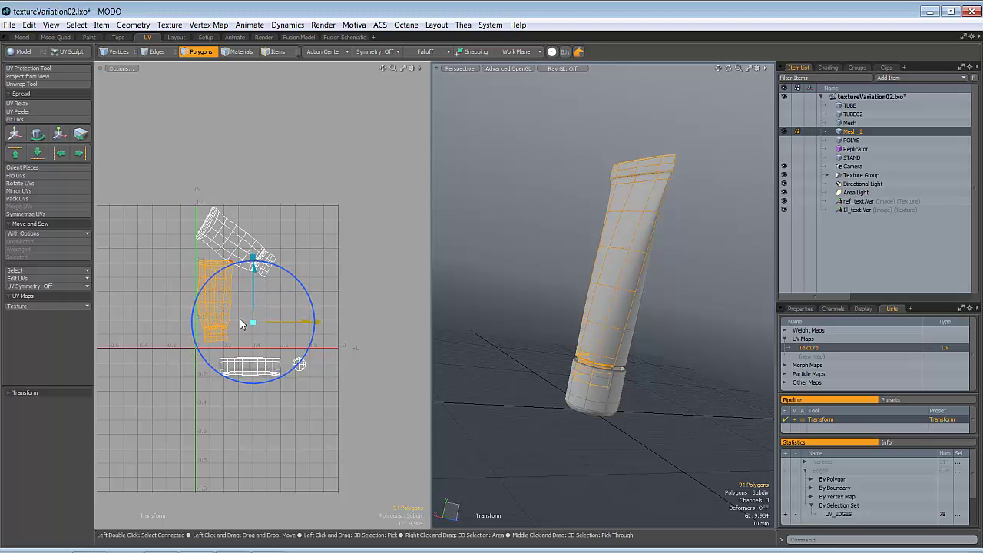
click(215, 305)
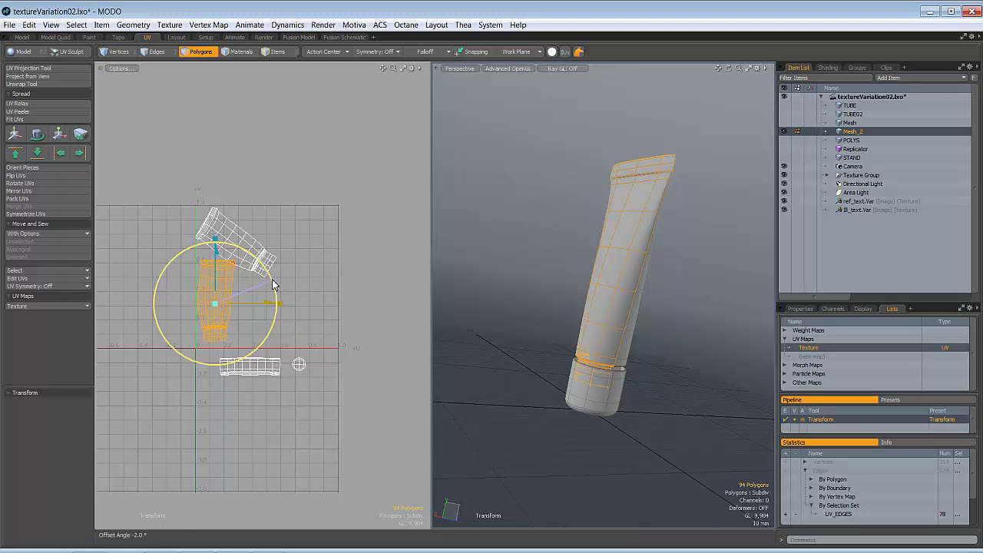
key(space)
Rotate the other tube island upright and place it level with the first near the UV area's right side.
click(245, 254)
double_click(245, 253)
key(y)
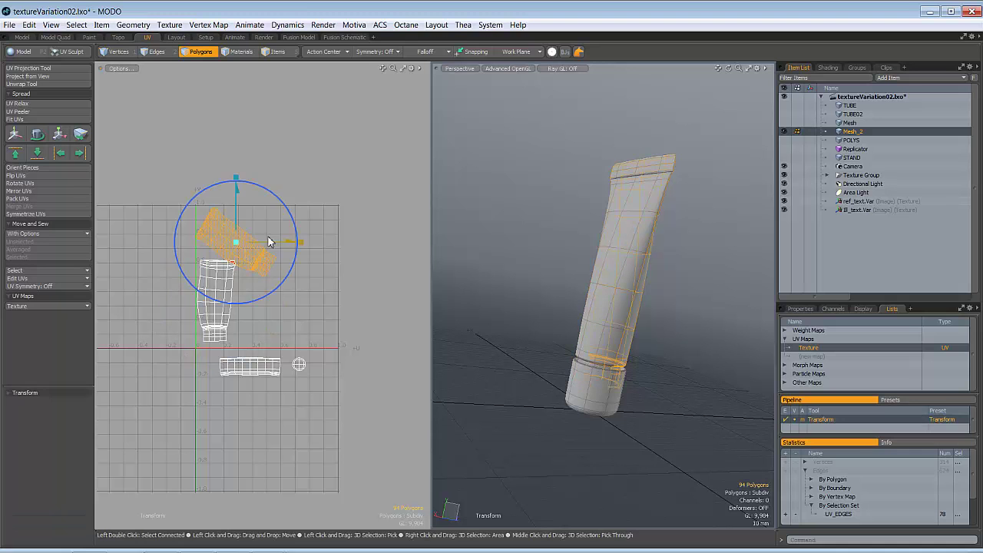
drag(296, 215, 292, 284)
drag(264, 221, 322, 288)
click(295, 301)
key(q)
click(347, 307)
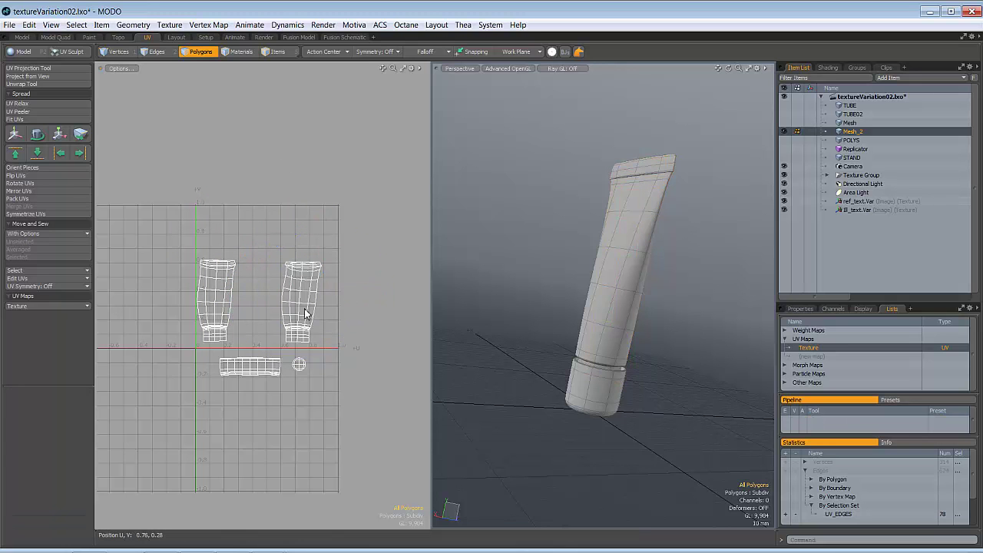
scroll(305, 313, up, 4)
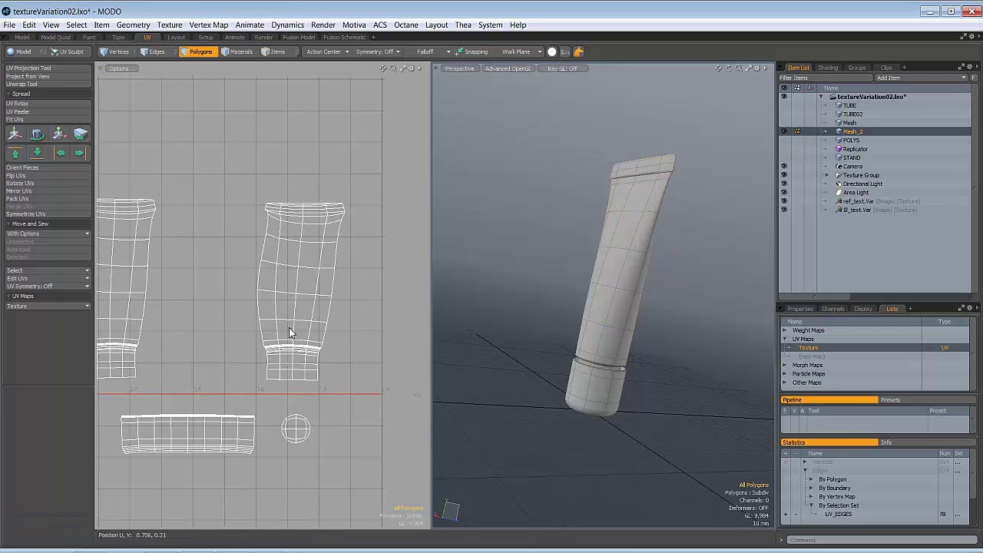
ctrl+alt+drag(333, 255, 320, 288)
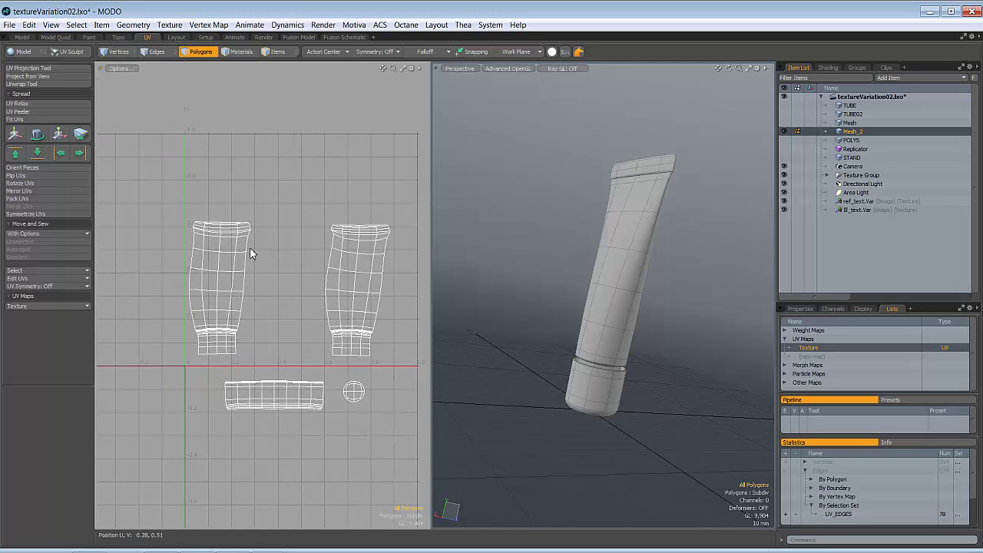
alt+drag(492, 305, 585, 317)
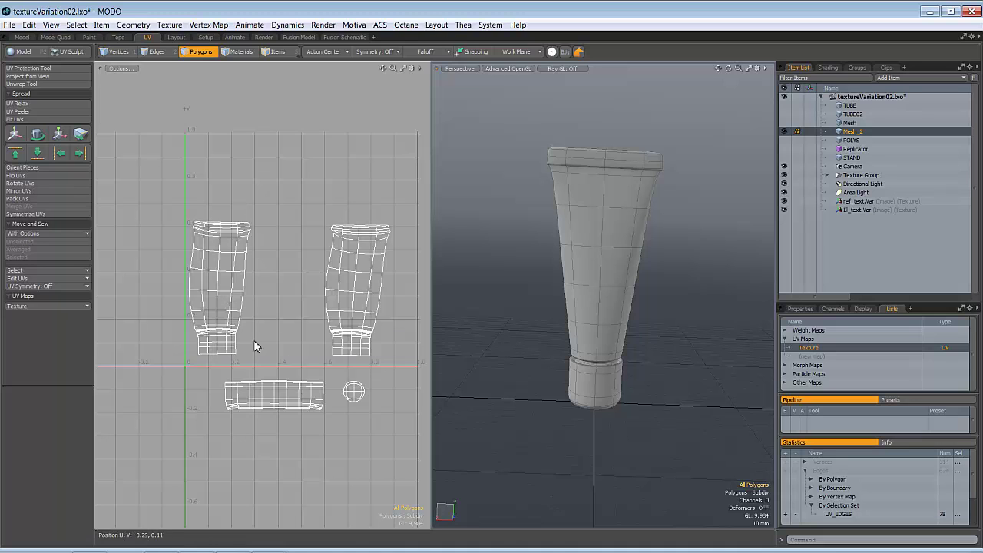
Isolate the cap's side UV island by hiding all other polygons, and switch to edge selection.
double_click(287, 401)
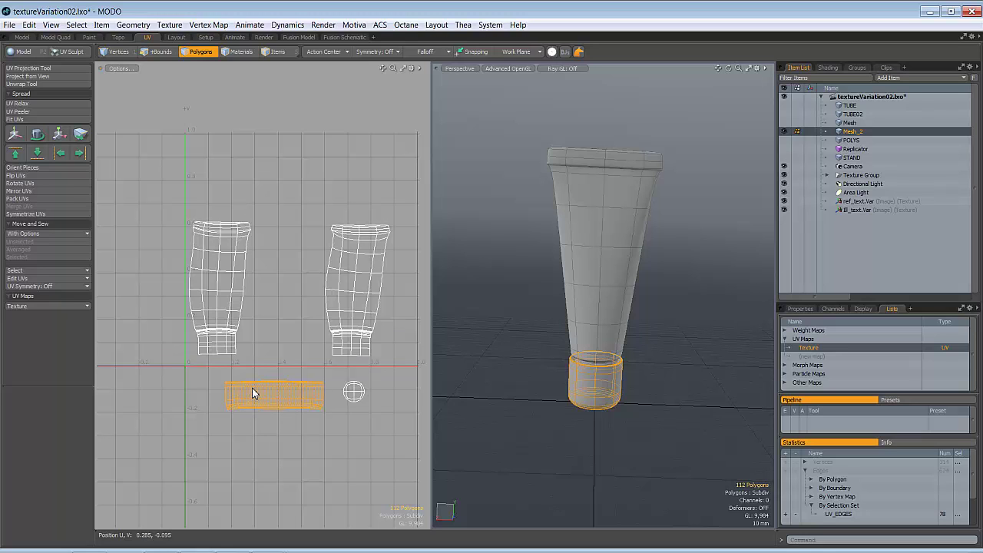
key(shift+h)
ctrl+alt+drag(278, 396, 373, 371)
ctrl+alt+drag(265, 344, 317, 332)
key(space)
key(space)
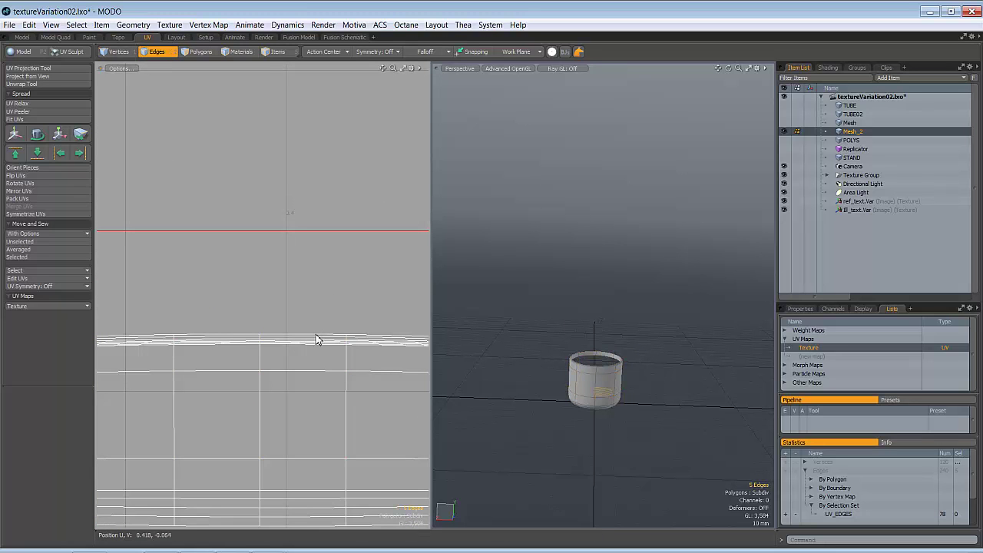
Select only the top boundary edges of the cap's side UV strip and align them upward into a straight line.
click(316, 340)
double_click(315, 339)
scroll(335, 317, down, 4)
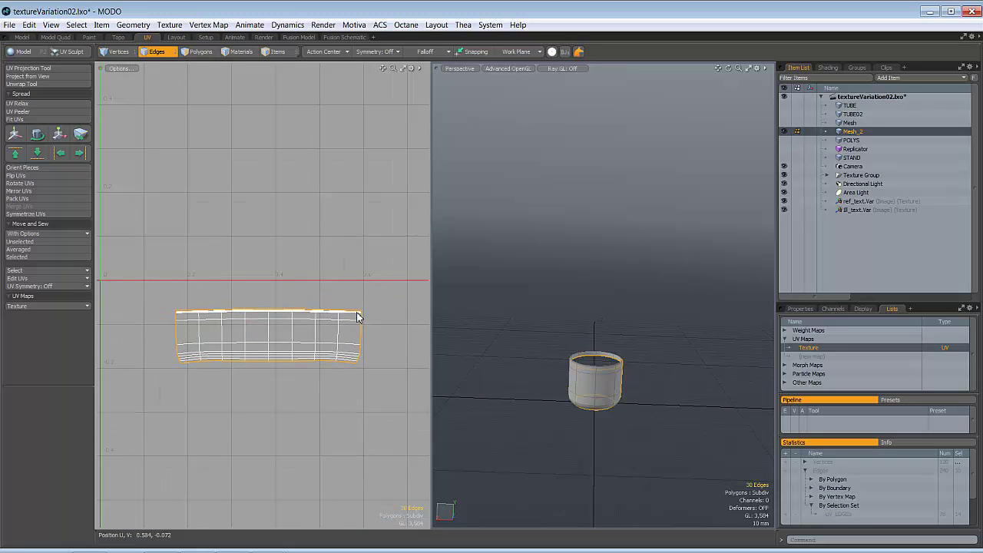
ctrl+alt+drag(361, 317, 421, 287)
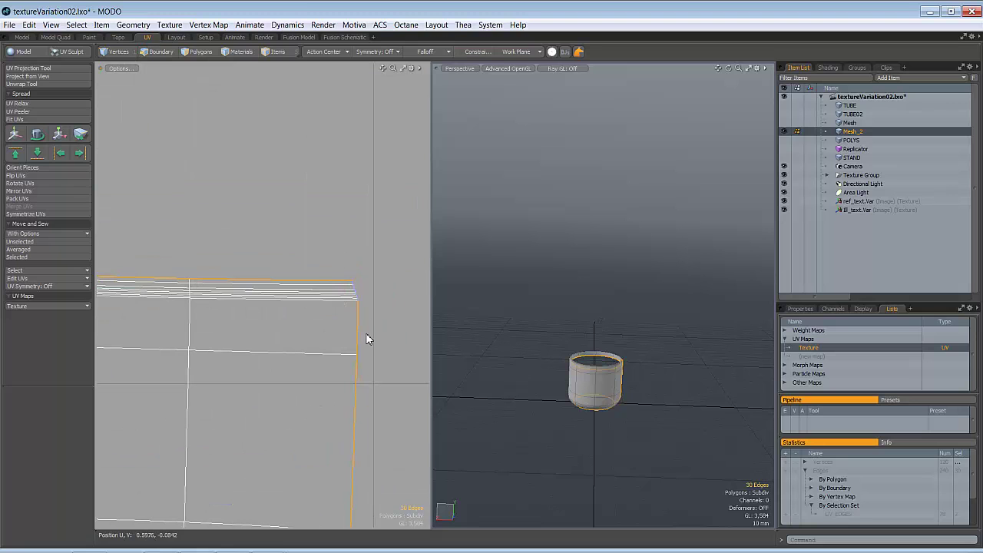
scroll(363, 311, down, 5)
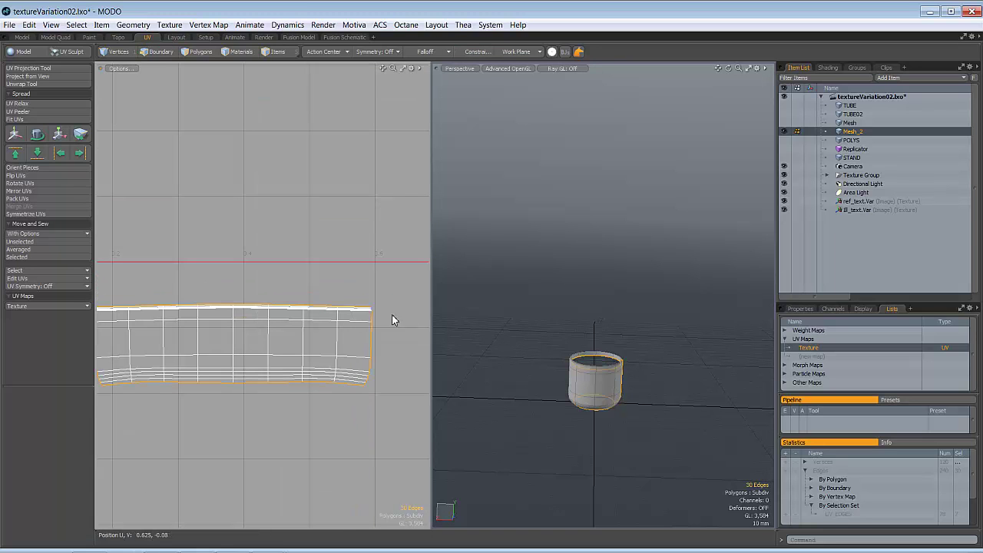
mouse_move(389, 311)
right_down()
mouse_move(368, 314)
mouse_move(369, 415)
mouse_move(392, 386)
mouse_move(182, 395)
mouse_move(265, 438)
mouse_move(194, 353)
mouse_move(227, 457)
right_up()
scroll(318, 417, down, 3)
scroll(193, 356, up, 6)
scroll(351, 371, up, 5)
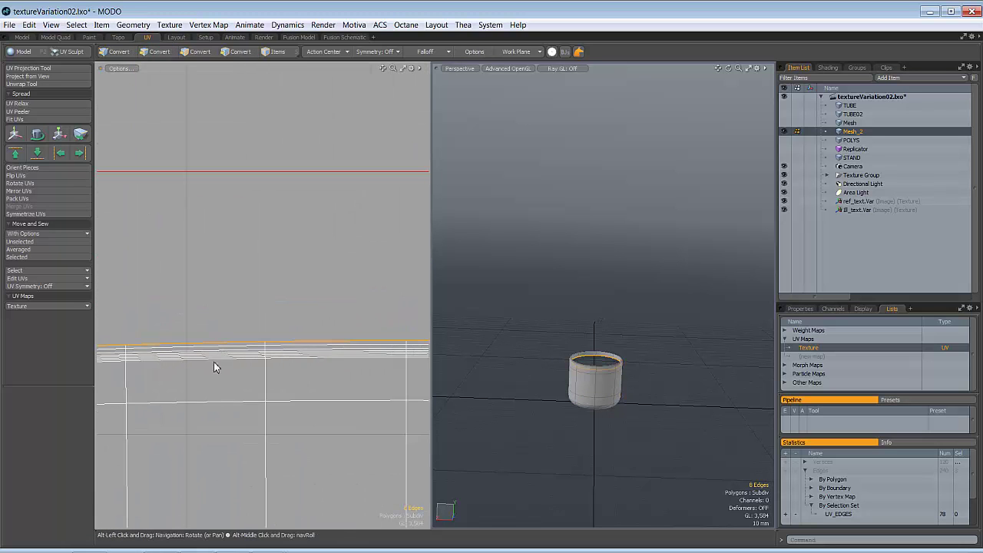
right_click(355, 340)
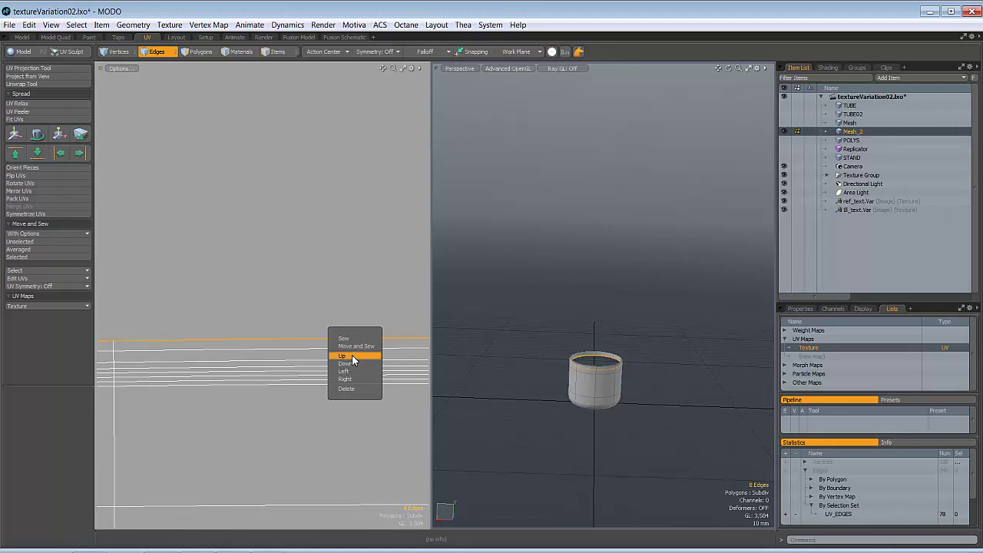
click(351, 355)
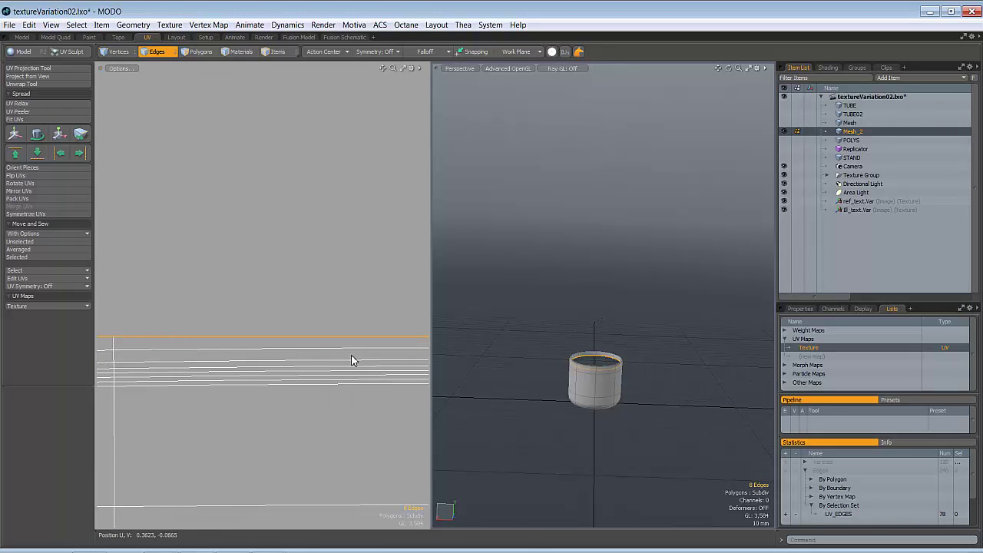
scroll(256, 351, down, 5)
ctrl+alt+drag(246, 353, 248, 323)
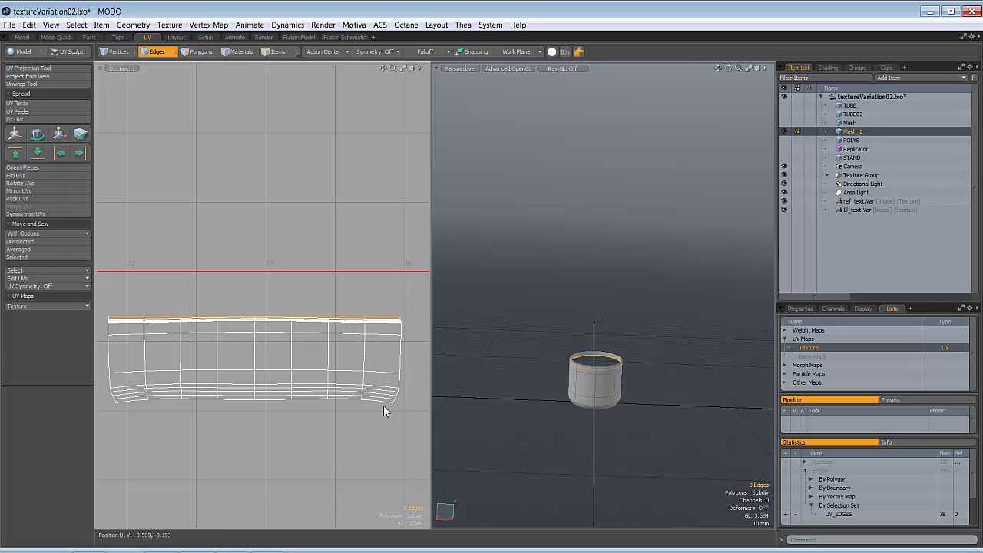
key(3)
key(2)
right_drag(390, 327, 386, 422)
right_drag(433, 359, 404, 285)
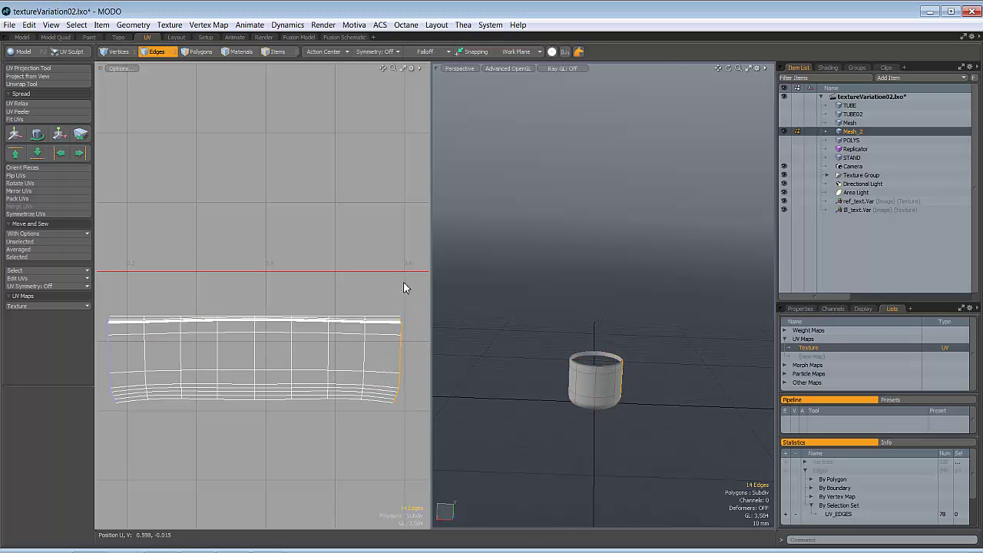
right_click(401, 328)
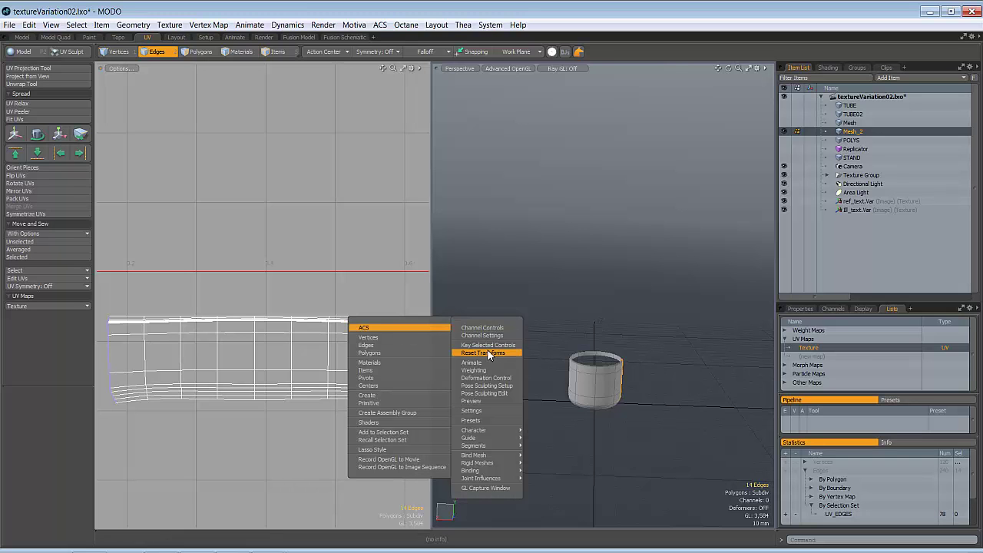
click(402, 337)
scroll(396, 336, up, 5)
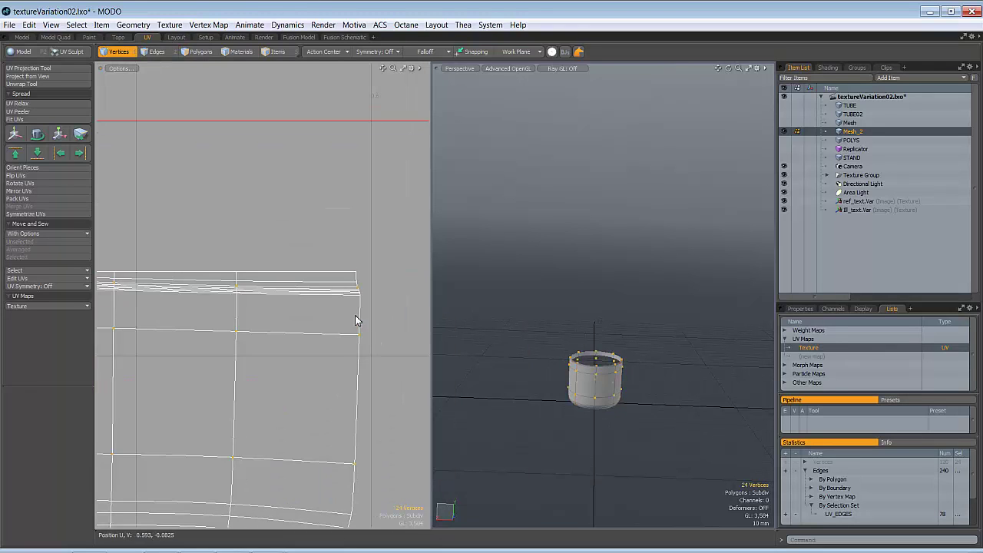
key(2)
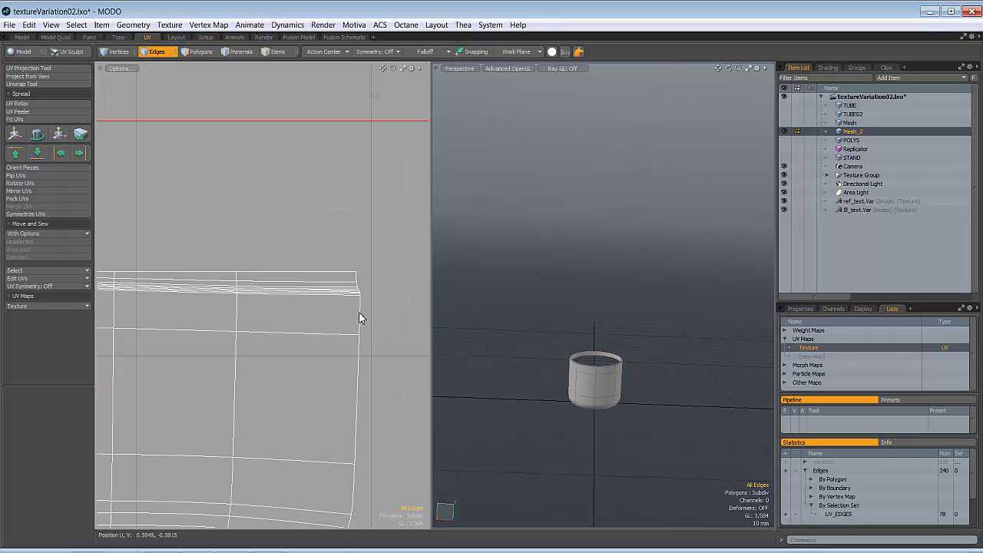
key(space)
key(space)
key(space)
scroll(367, 253, down, 4)
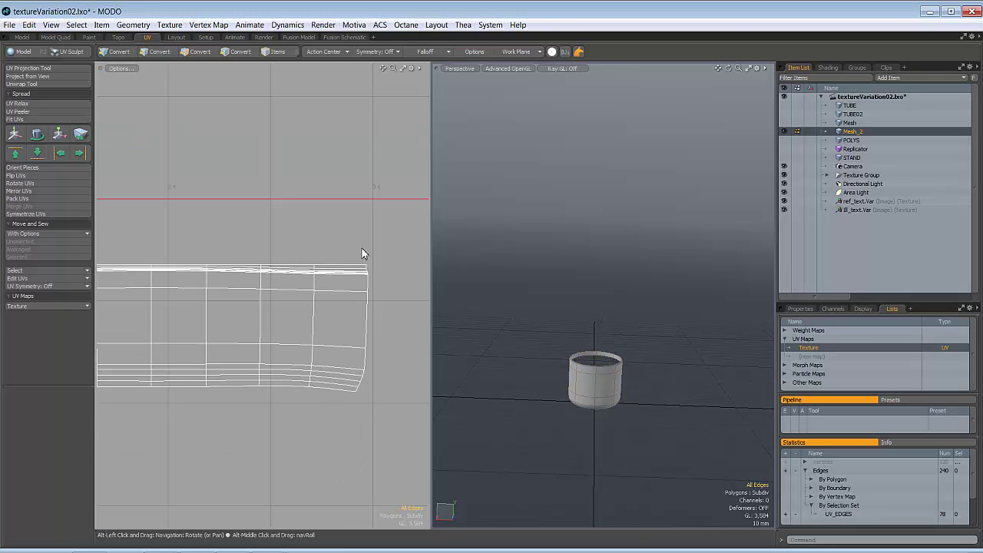
Select the right boundary edges of the cap's UV strip and align them to the Right.
right_drag(414, 303, 412, 298)
ctrl+alt+drag(370, 275, 388, 289)
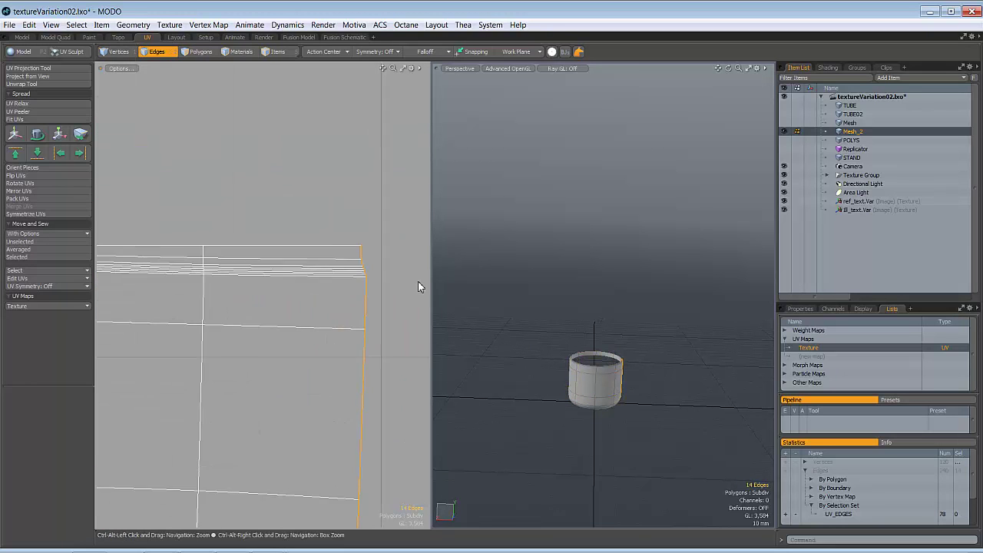
alt+drag(371, 252, 298, 217)
right_click(291, 221)
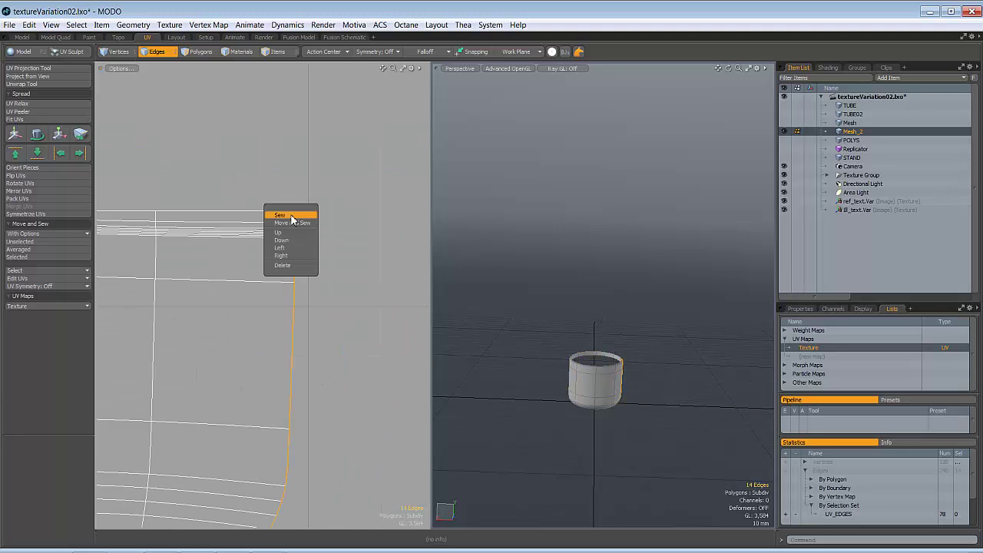
click(285, 257)
ctrl+alt+drag(344, 253, 220, 252)
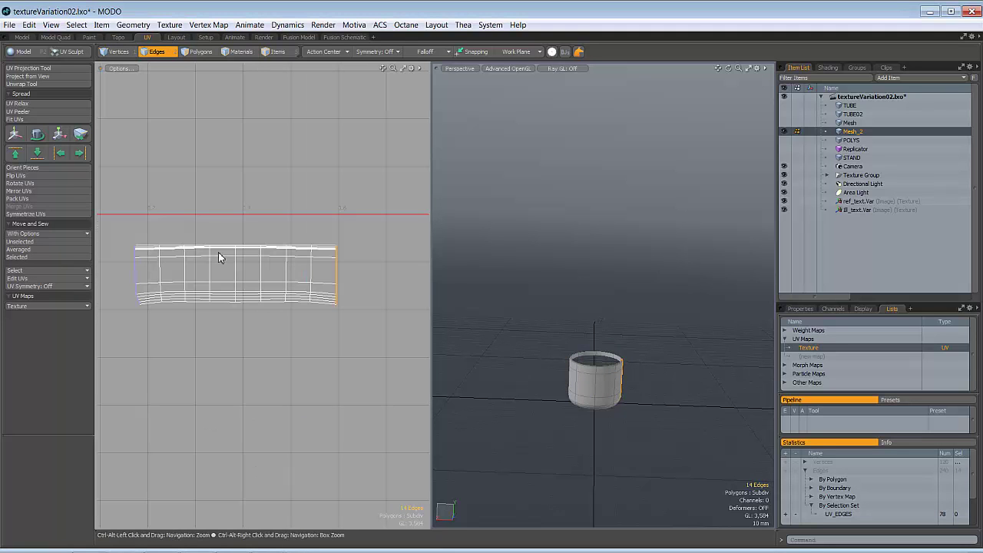
Select the left boundary edges of the cap's UV strip and align them to the Left.
mouse_move(123, 241)
right_down()
mouse_move(109, 272)
mouse_move(141, 317)
mouse_move(136, 229)
right_up()
ctrl+alt+drag(124, 255, 226, 237)
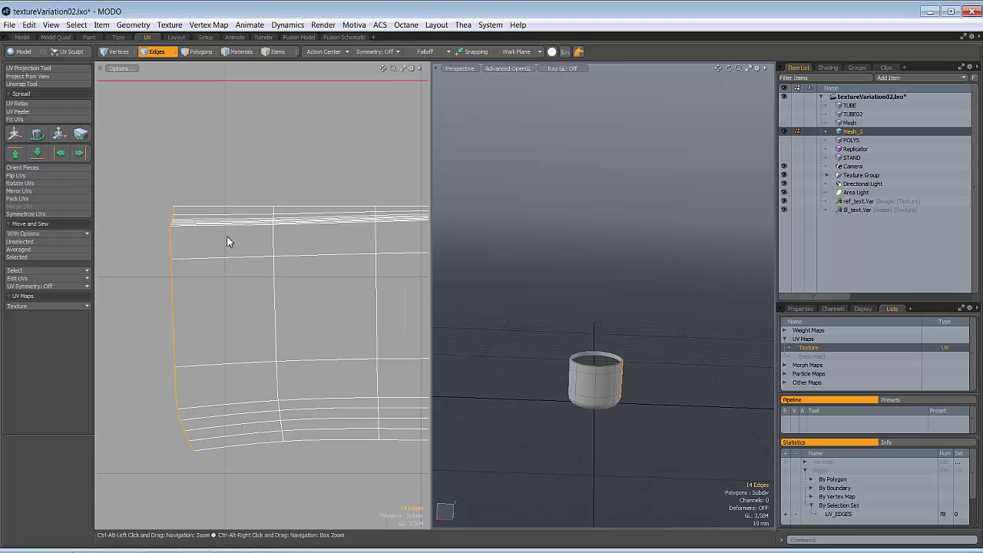
right_click(169, 234)
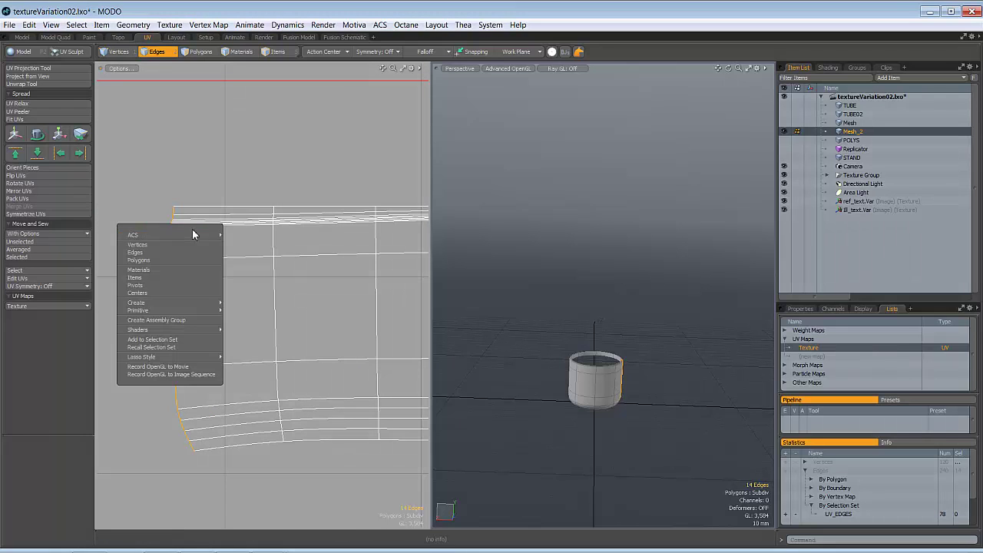
click(165, 215)
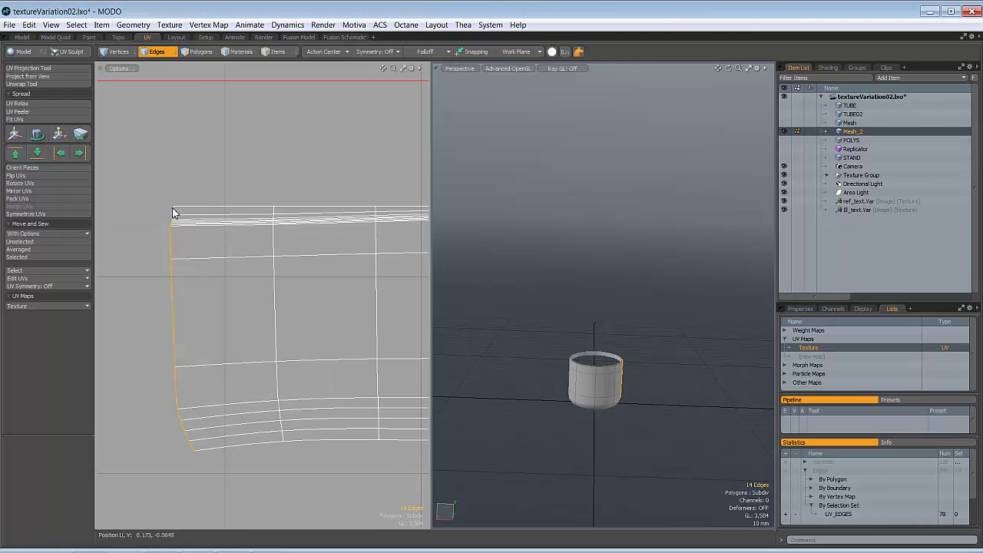
right_click(175, 215)
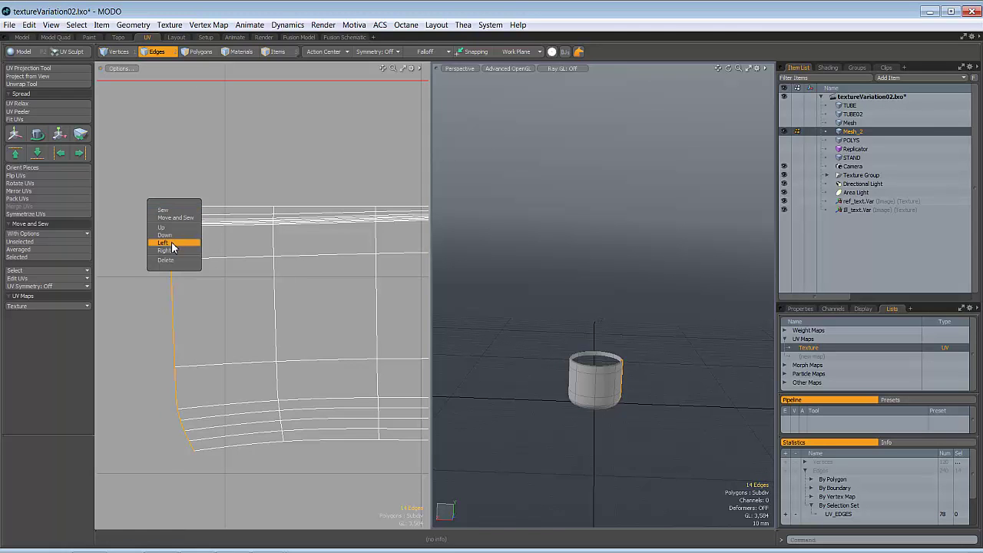
click(172, 243)
ctrl+alt+drag(278, 289, 243, 329)
alt+drag(418, 353, 361, 311)
Select the whole row of bottom boundary edges on the cap's UV strip, align them Down, and clear the selection.
key(3)
key(2)
click(342, 289)
shift+click(285, 285)
scroll(280, 299, down, 2)
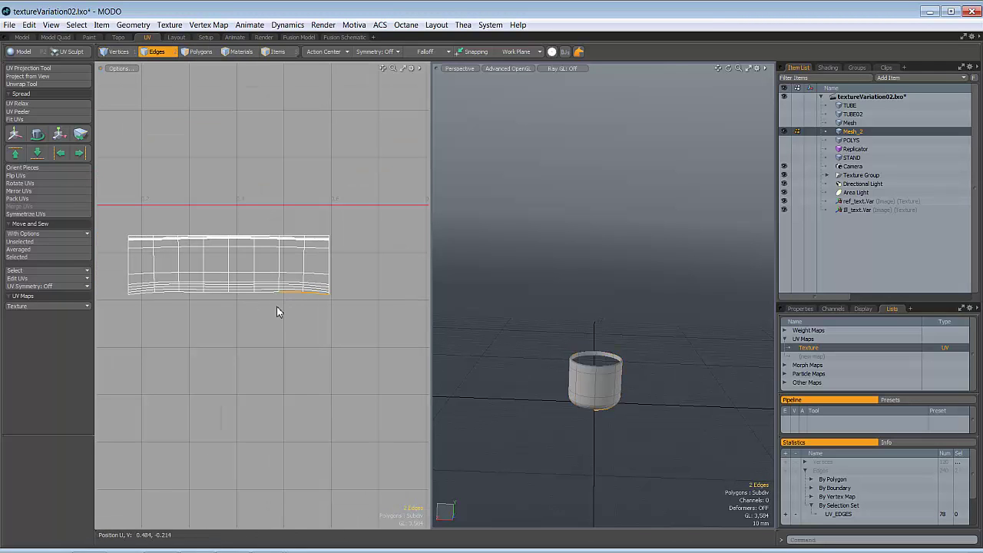
key(Up)
key(Up)
key(Up)
key(Up)
key(Up)
key(Up)
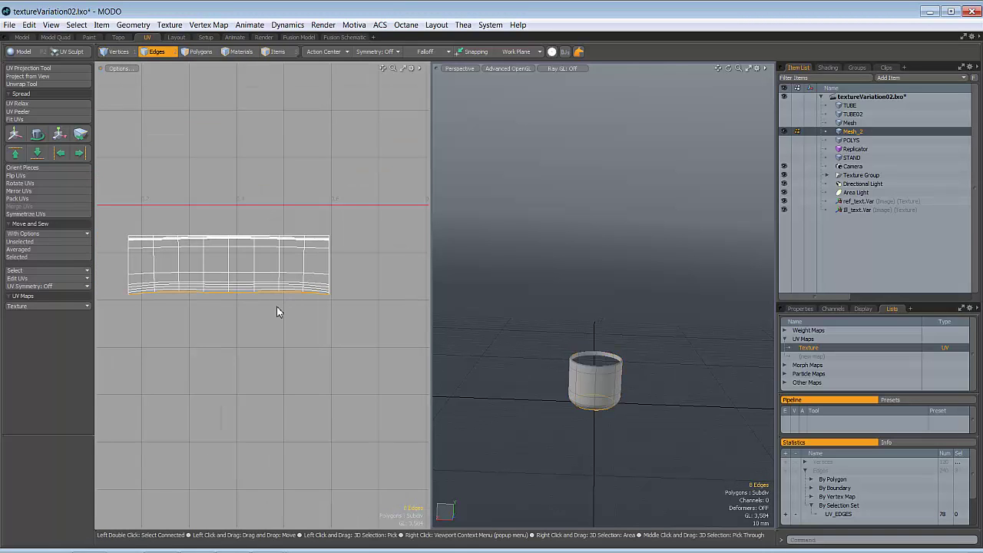
ctrl+alt+drag(276, 307, 186, 308)
ctrl+alt+drag(191, 309, 254, 301)
ctrl+alt+drag(365, 297, 374, 296)
scroll(374, 300, up, 5)
right_click(374, 296)
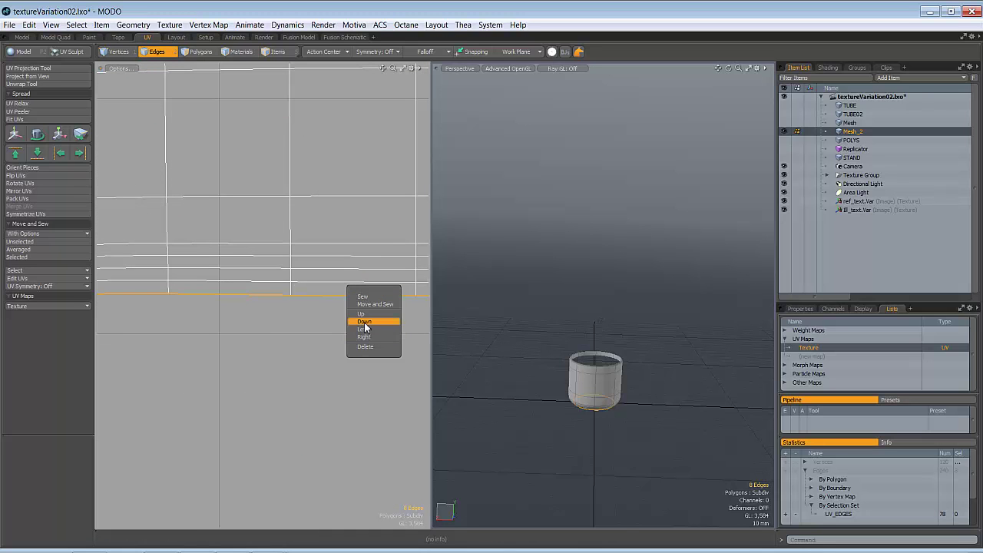
click(365, 322)
ctrl+alt+drag(365, 321, 238, 344)
click(350, 316)
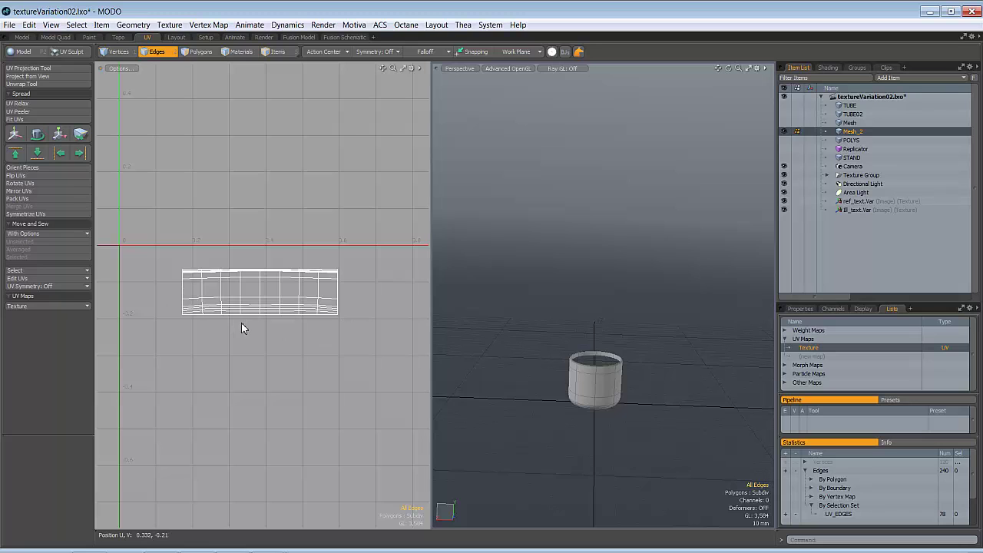
Apply UV Relax to all polygons of the cap's UV strip in Angle Based mode with Lock Boundary enabled.
key(3)
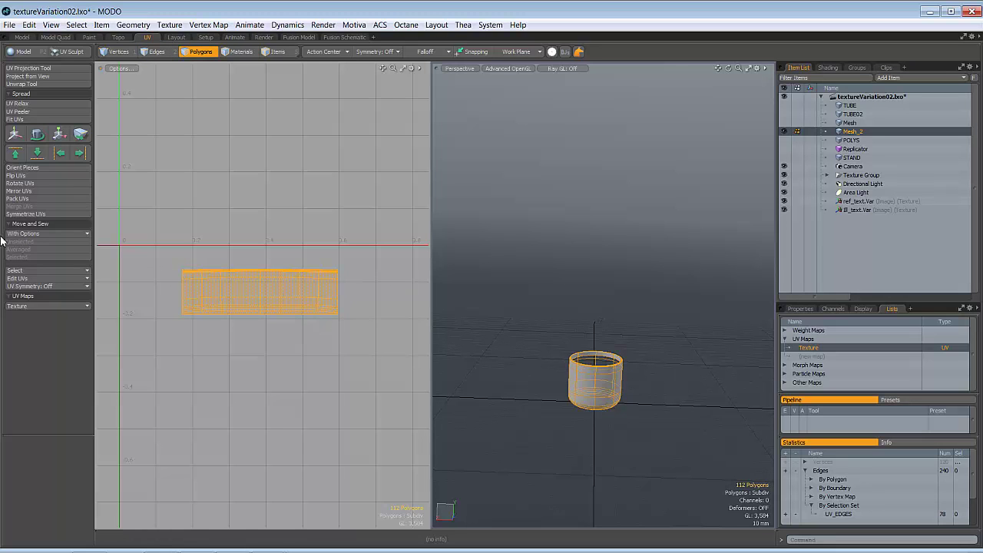
click(33, 102)
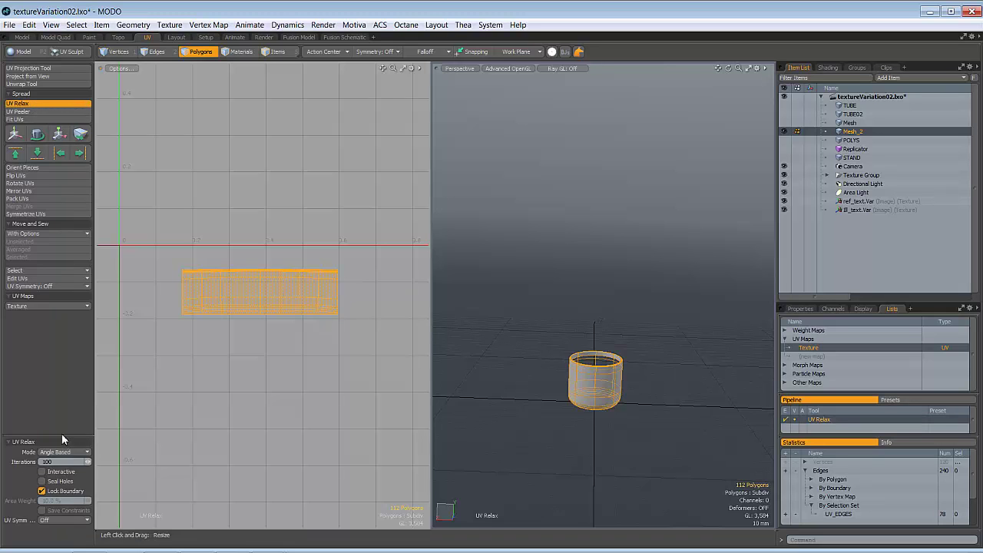
drag(60, 432, 61, 359)
click(41, 417)
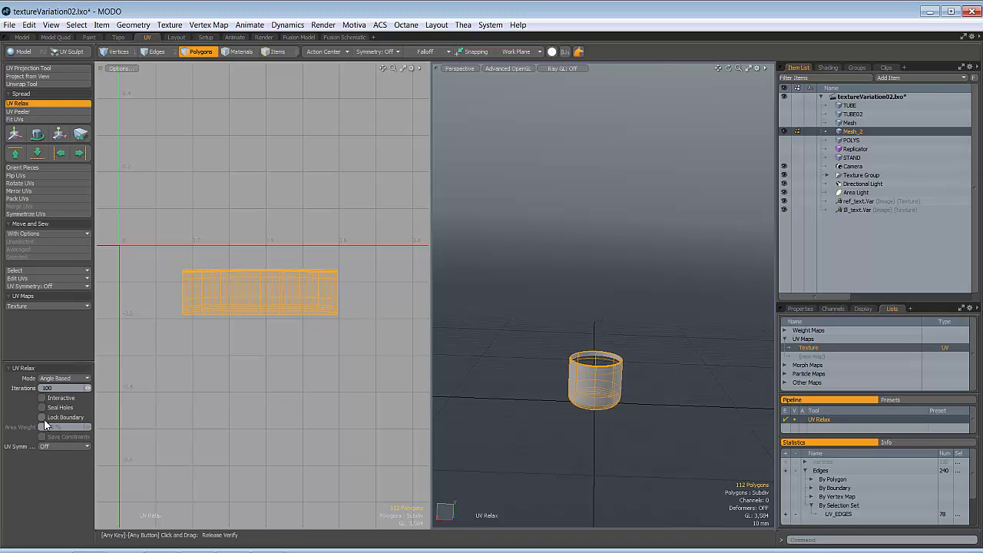
click(41, 417)
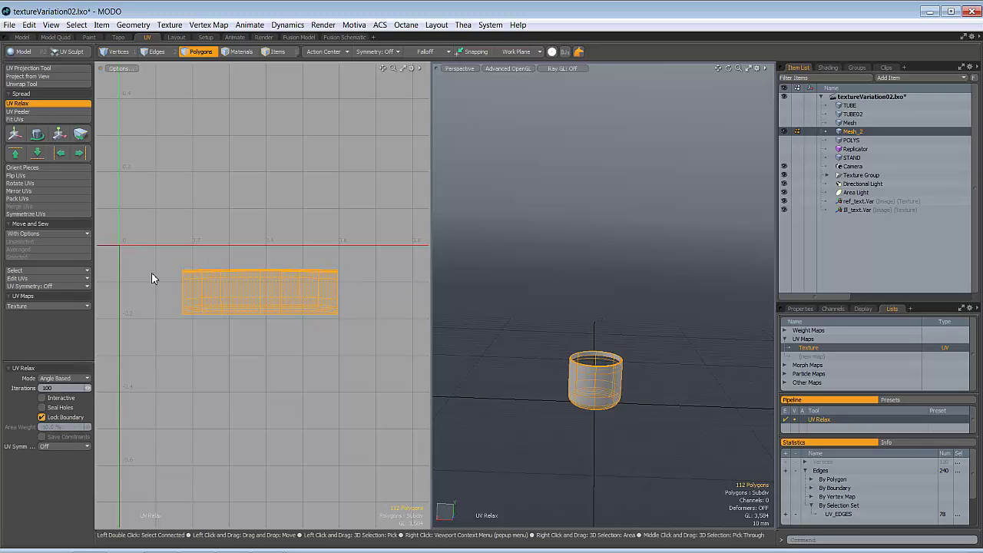
click(278, 286)
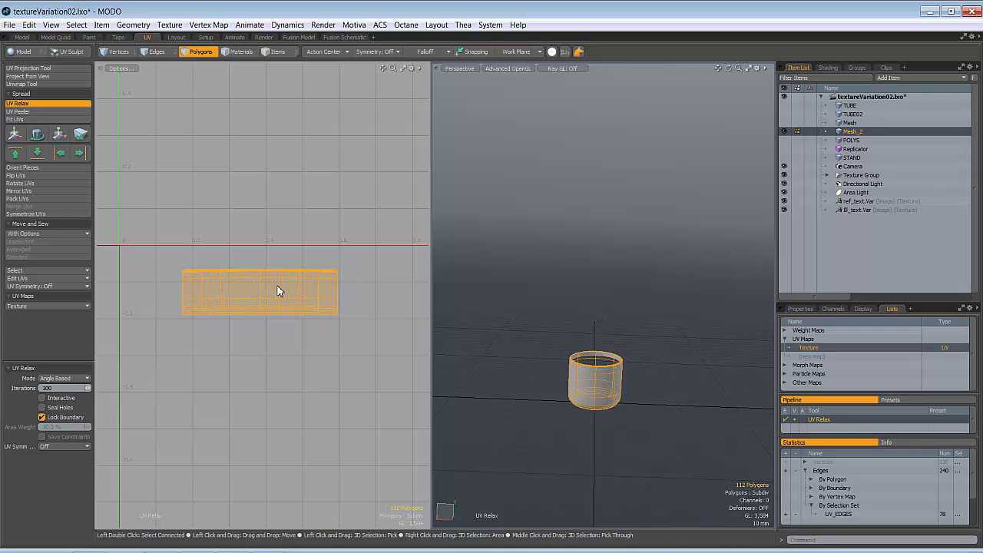
ctrl+alt+drag(297, 270, 272, 298)
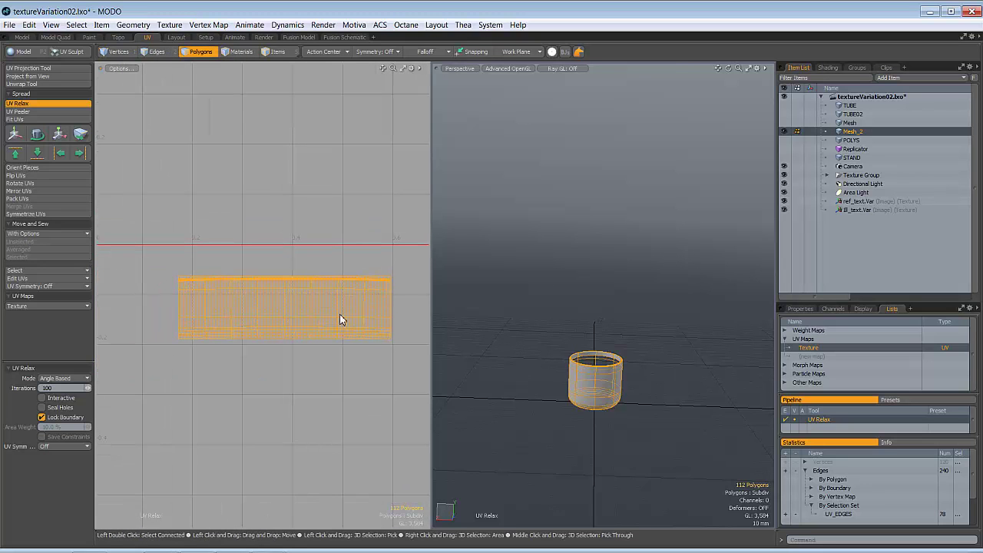
ctrl+alt+drag(337, 272, 195, 281)
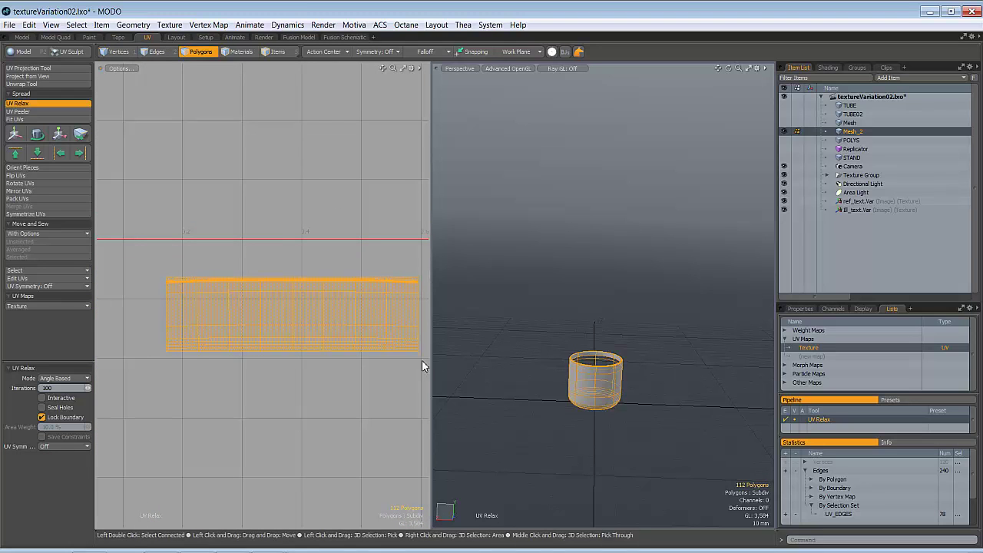
Change the UV Relax mode to Adaptive for the cap's strip and finish the relaxation.
click(72, 378)
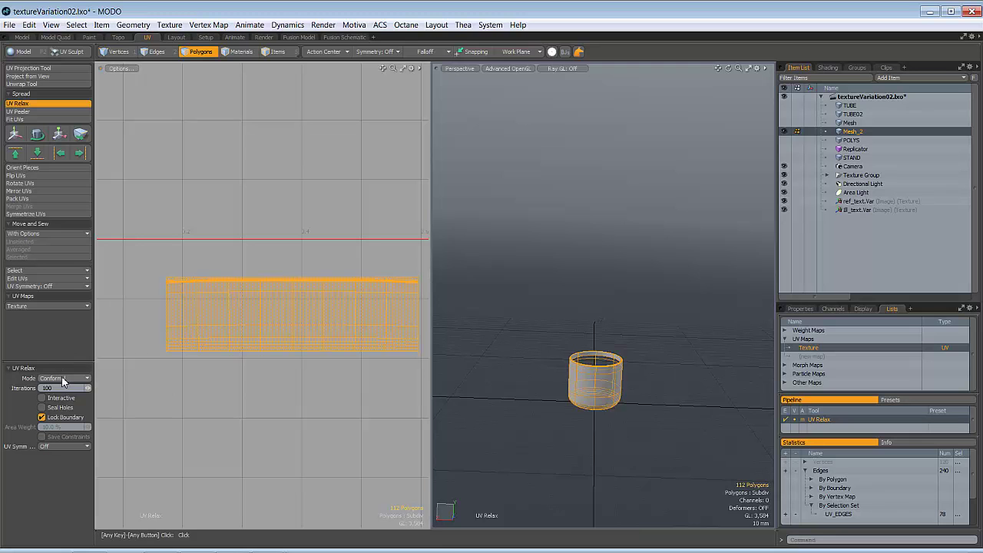
click(70, 360)
scroll(60, 381, down, 1)
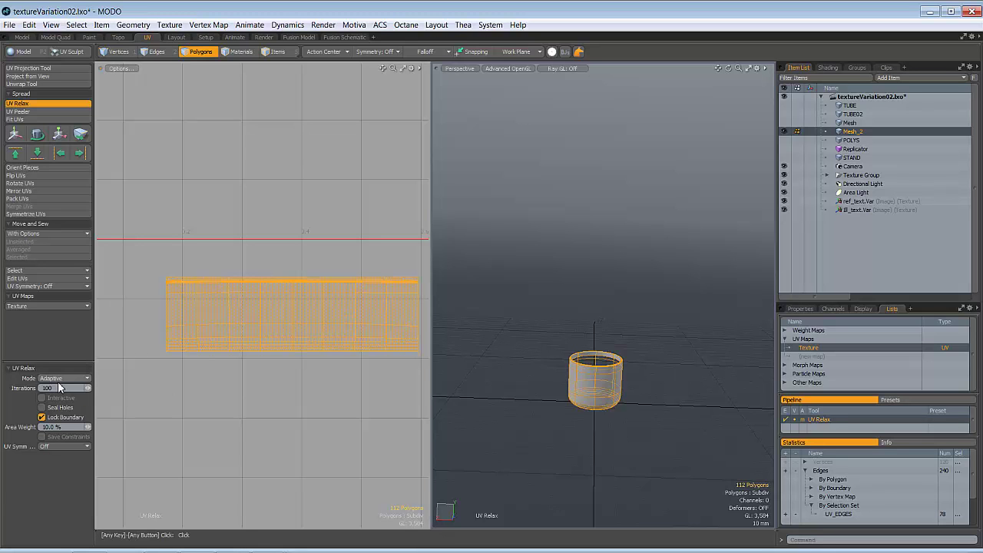
ctrl+alt+drag(309, 339, 325, 300)
ctrl+alt+drag(356, 258, 464, 246)
key(a)
key(space)
Clear the polygon selection on the cap's UV strip and switch to vertex selection.
ctrl+alt+drag(388, 258, 455, 240)
click(351, 254)
ctrl+alt+drag(361, 274, 298, 289)
key(space)
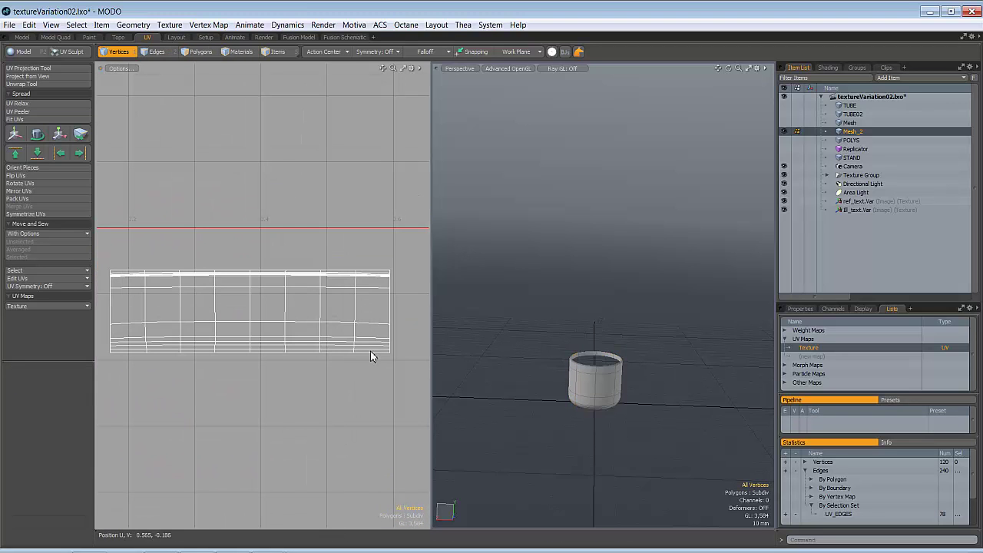
Switch to edge selection and straighten the two edge rows just above the bottom boundary of the cap's UV strip by aligning each Down.
key(2)
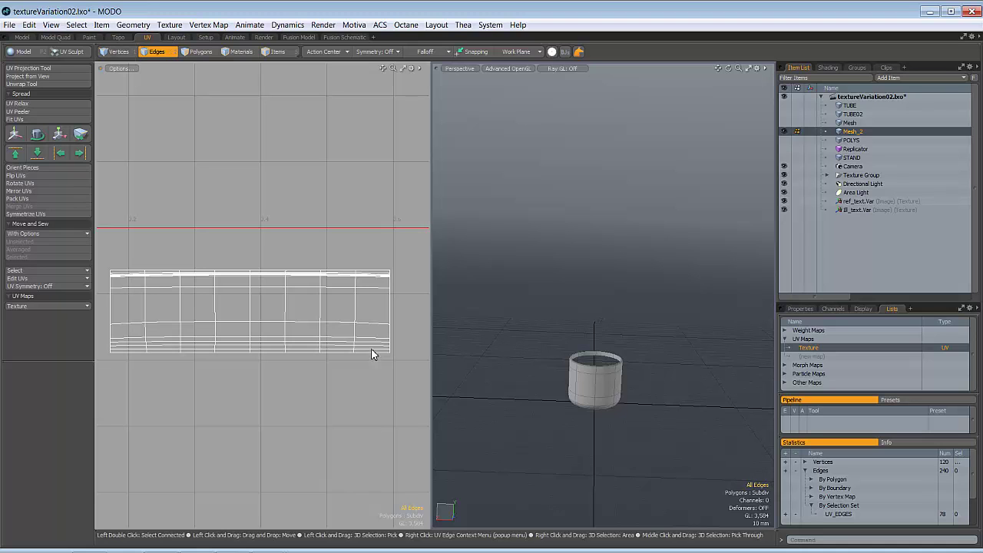
double_click(371, 350)
scroll(369, 354, up, 4)
right_click(384, 341)
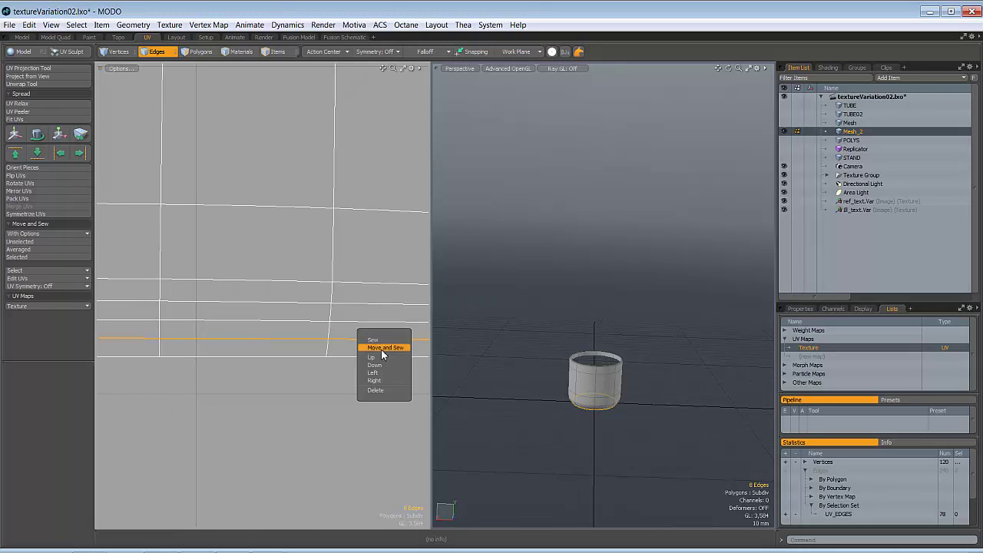
click(379, 358)
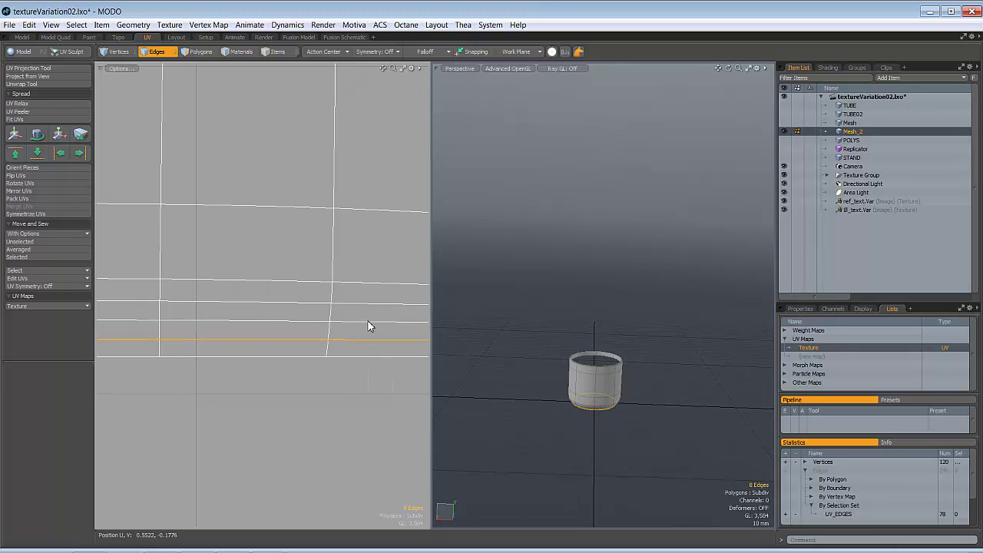
right_click(368, 321)
click(367, 351)
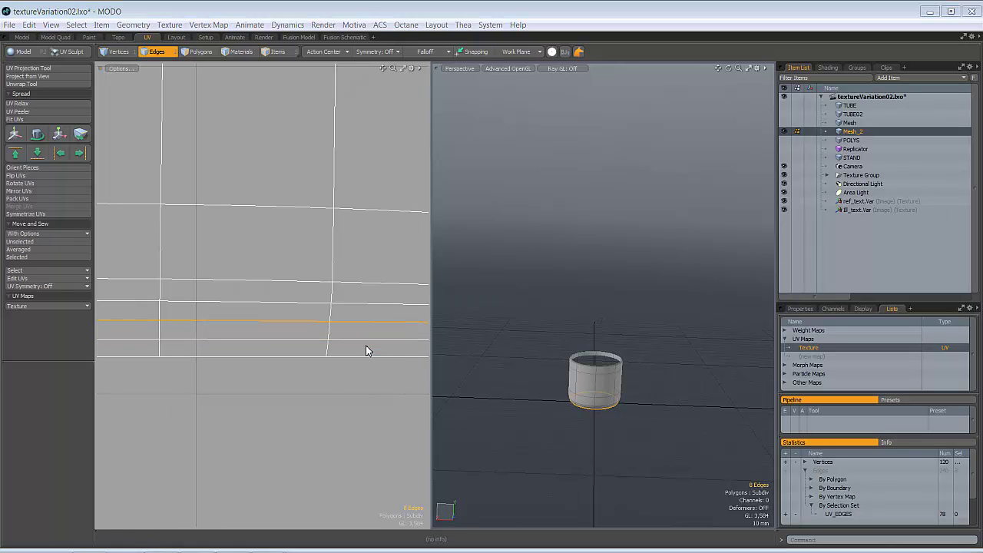
Align the third and fourth edge rows above the cap strip's bottom boundary Down so each forms a straight line.
double_click(366, 304)
right_click(366, 304)
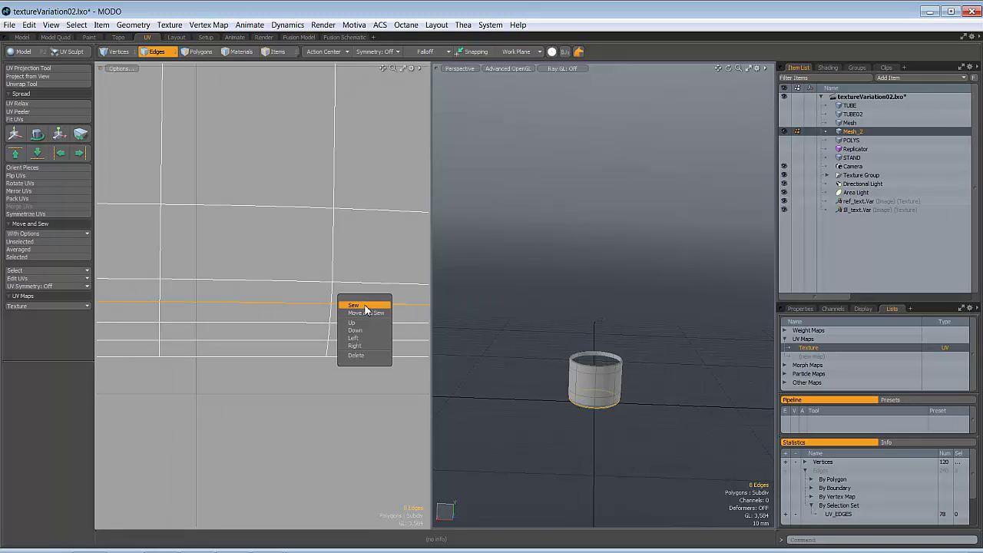
click(355, 338)
click(359, 284)
double_click(359, 283)
right_click(359, 283)
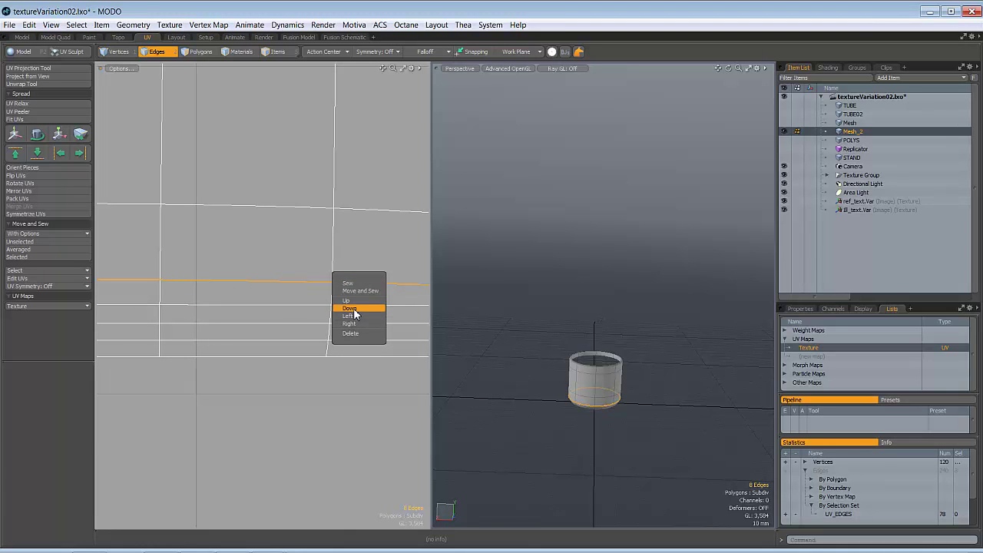
click(354, 308)
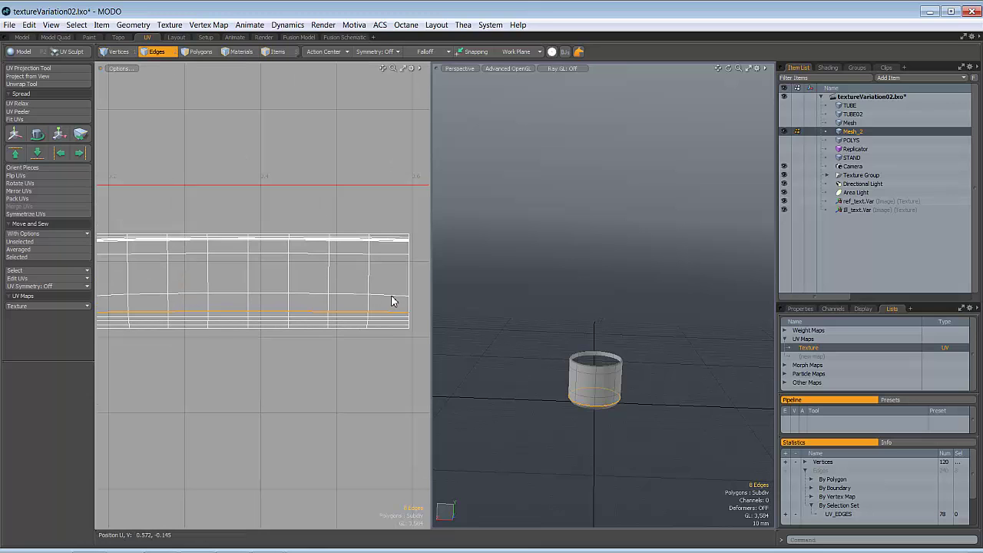
Select the lower of the two widely spaced middle edge rows on the cap's UV strip and align it into a straight line.
double_click(391, 295)
mouse_move(390, 297)
ctrl+alt+mouse_down()
mouse_move(353, 307)
mouse_move(360, 293)
mouse_move(382, 297)
ctrl+alt+mouse_up()
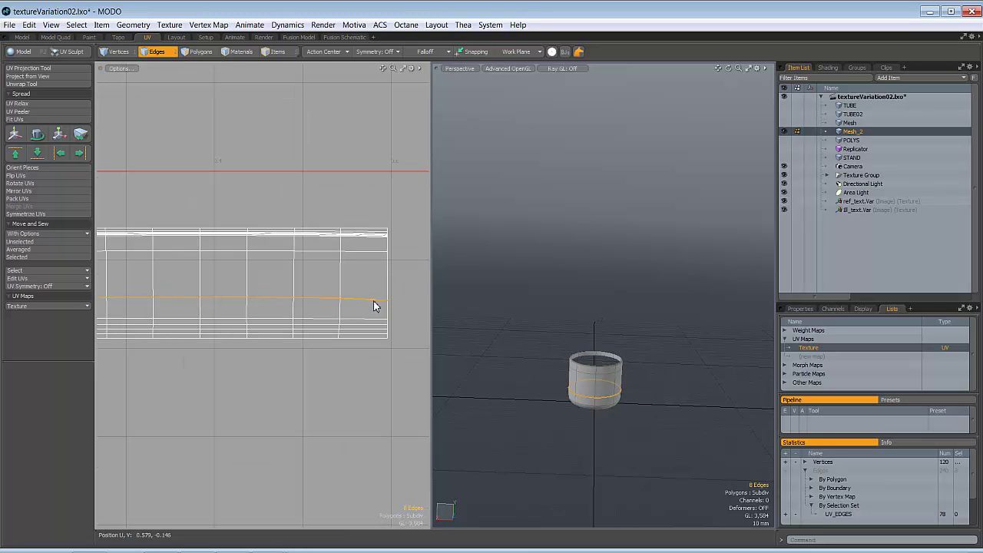
right_click(373, 306)
click(370, 318)
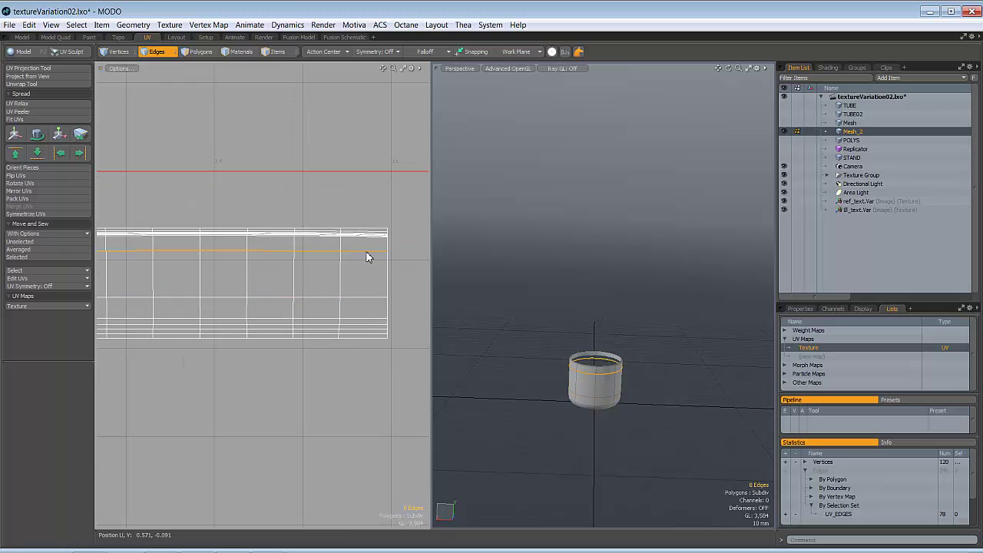
ctrl+alt+drag(389, 294, 355, 322)
mouse_move(355, 322)
alt+mouse_down()
mouse_move(394, 331)
mouse_move(356, 333)
alt+mouse_up()
key(Escape)
Select two edge rows in the upper part of the cap's UV strip in turn and align each one straight.
ctrl+alt+drag(349, 261, 401, 279)
double_click(401, 278)
right_click(402, 281)
click(401, 300)
double_click(375, 273)
right_click(375, 273)
click(374, 294)
Align the remaining closely spaced edge rows near the top boundary of the cap's UV strip into straight horizontal lines.
right_click(349, 269)
click(352, 268)
right_click(357, 272)
click(353, 280)
right_click(354, 269)
click(351, 265)
right_click(351, 266)
click(351, 272)
right_click(348, 254)
click(343, 267)
ctrl+alt+drag(340, 267, 269, 224)
click(299, 234)
Straighten the three rightmost inner vertical edge columns of the cap's UV strip by aligning each one Right.
double_click(308, 276)
right_click(308, 277)
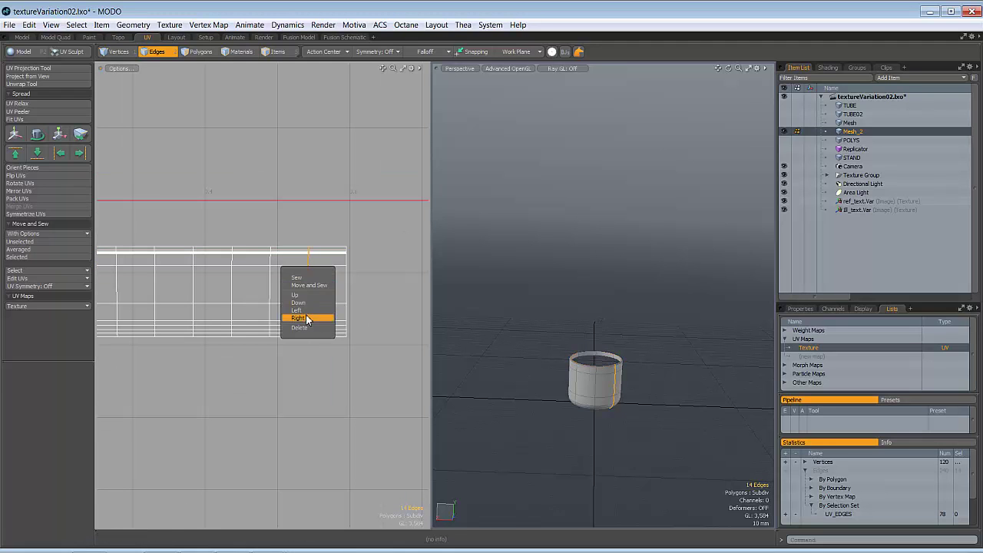
click(305, 317)
double_click(269, 282)
right_click(269, 281)
click(272, 323)
alt+drag(272, 325, 343, 335)
double_click(303, 293)
right_click(303, 293)
click(304, 335)
Align the four remaining inner vertical edge columns of the cap's UV strip one by one into straight lines.
click(265, 305)
right_click(267, 326)
click(259, 328)
click(227, 305)
right_click(232, 326)
click(232, 329)
click(189, 304)
right_click(189, 326)
click(188, 330)
click(150, 309)
right_click(151, 326)
click(152, 331)
Check the whole straightened cap strip with no edges selected and save the scene.
key(a)
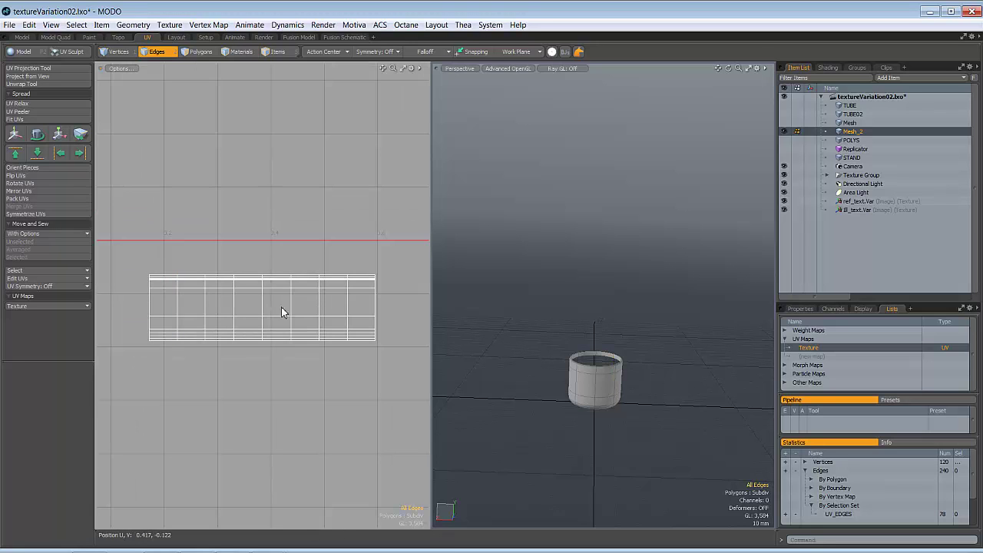
scroll(305, 326, up, 3)
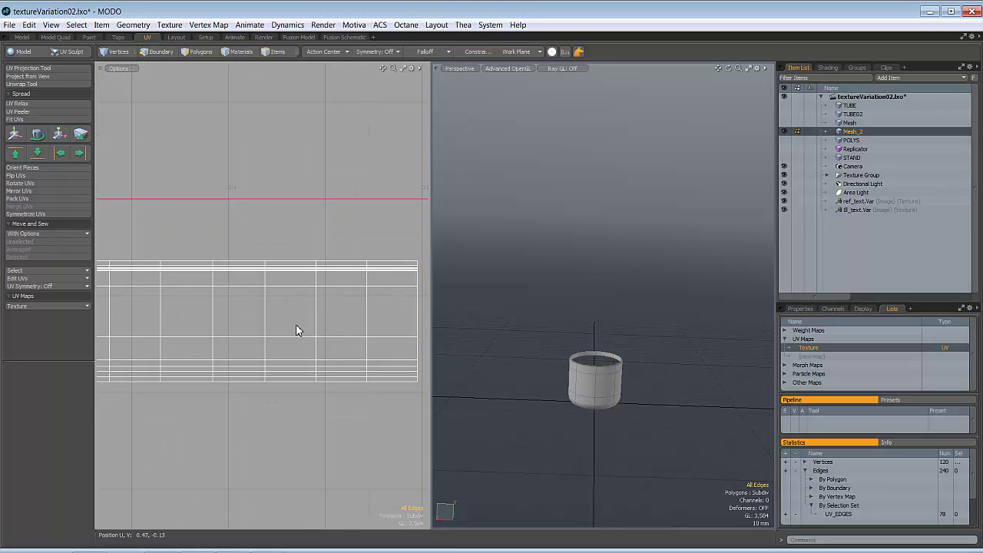
key(ctrl+s)
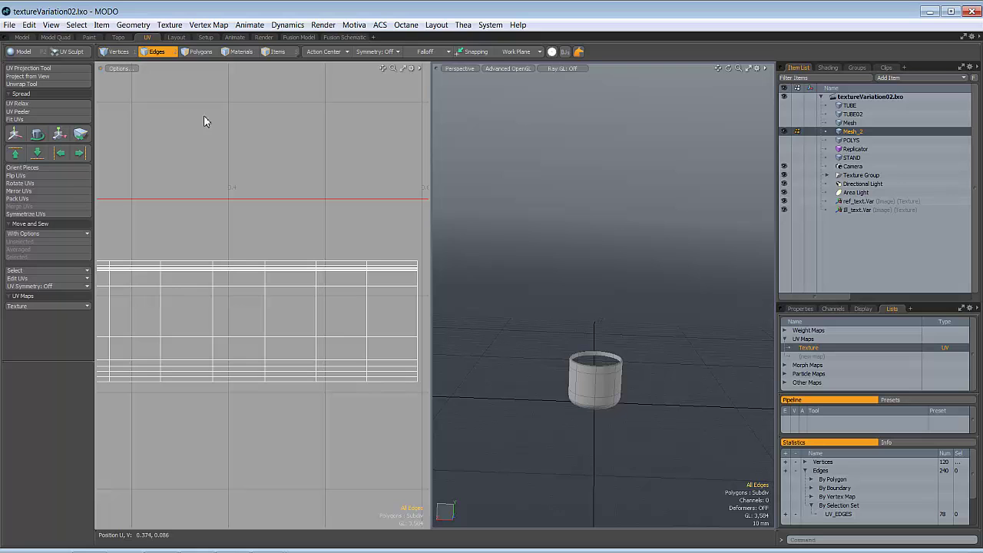
Unhide all geometry, select all connected polygons of the cap's rectangular UV strip, and hide them.
click(197, 51)
scroll(285, 282, down, 3)
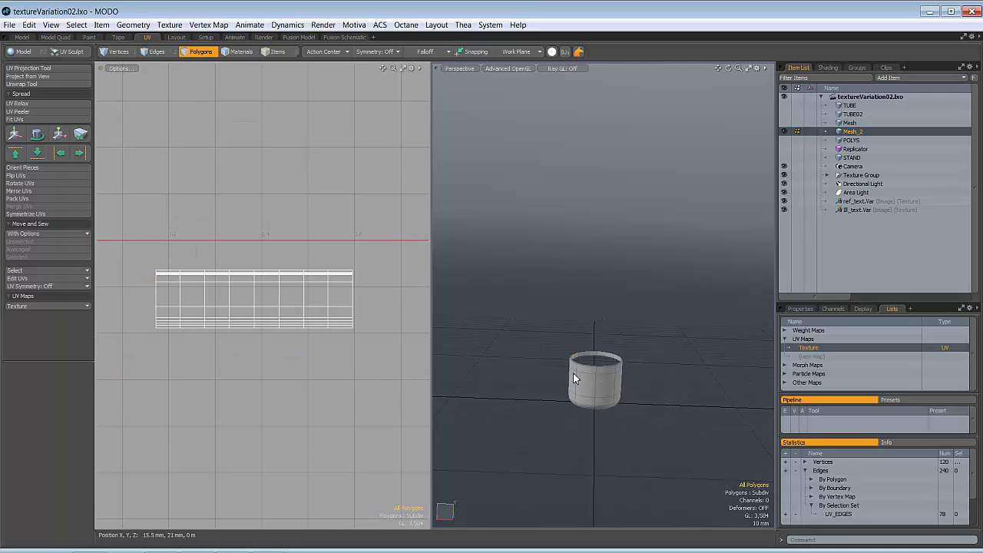
mouse_move(588, 390)
alt+mouse_down()
mouse_move(538, 416)
mouse_move(605, 386)
alt+mouse_up()
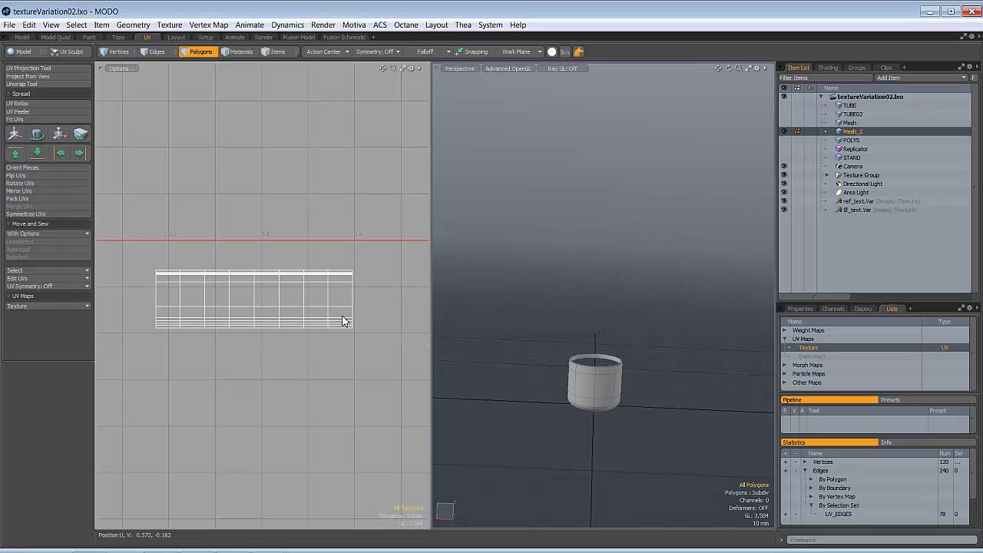
mouse_move(593, 390)
ctrl+alt+mouse_down()
mouse_move(626, 361)
mouse_move(593, 408)
ctrl+alt+mouse_up()
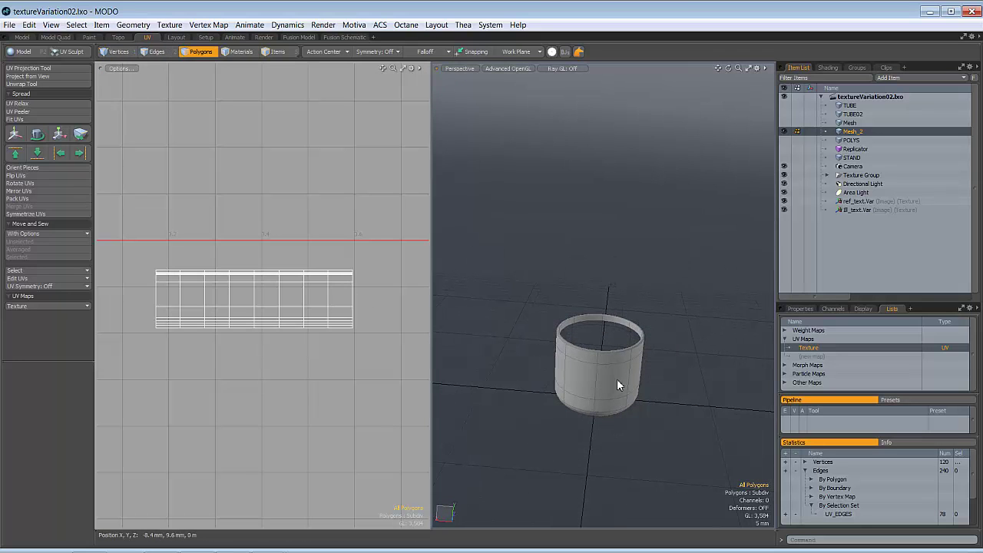
ctrl+alt+drag(293, 370, 238, 371)
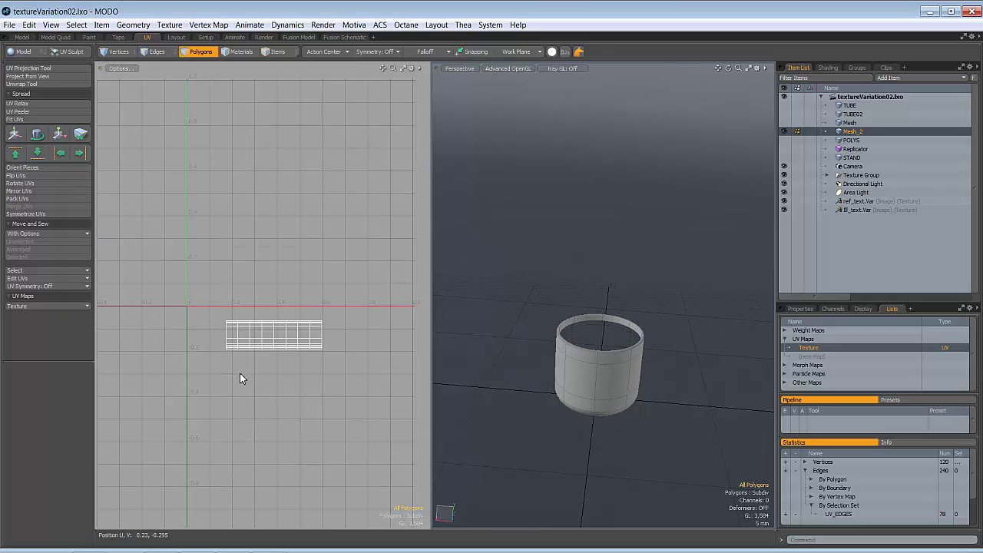
key(u)
double_click(303, 338)
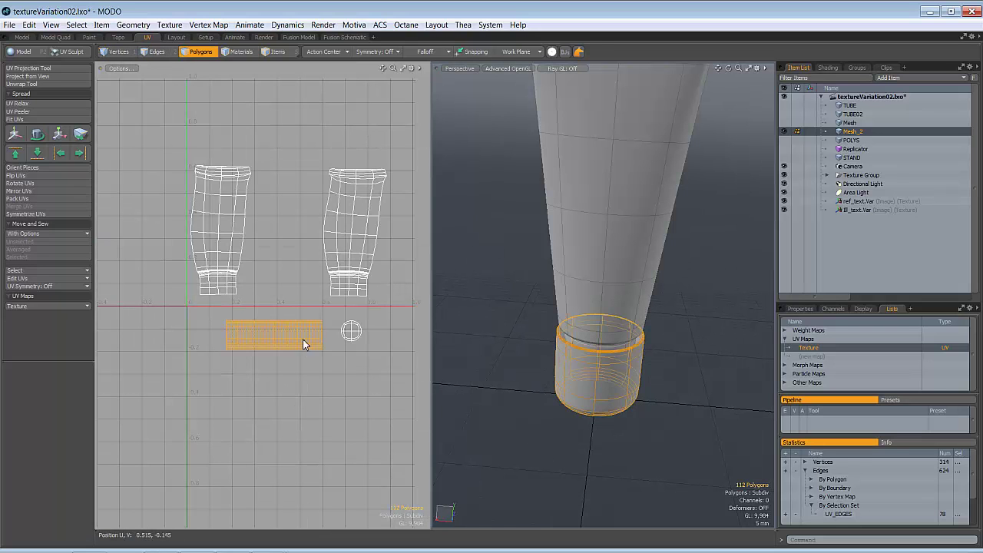
key(Delete)
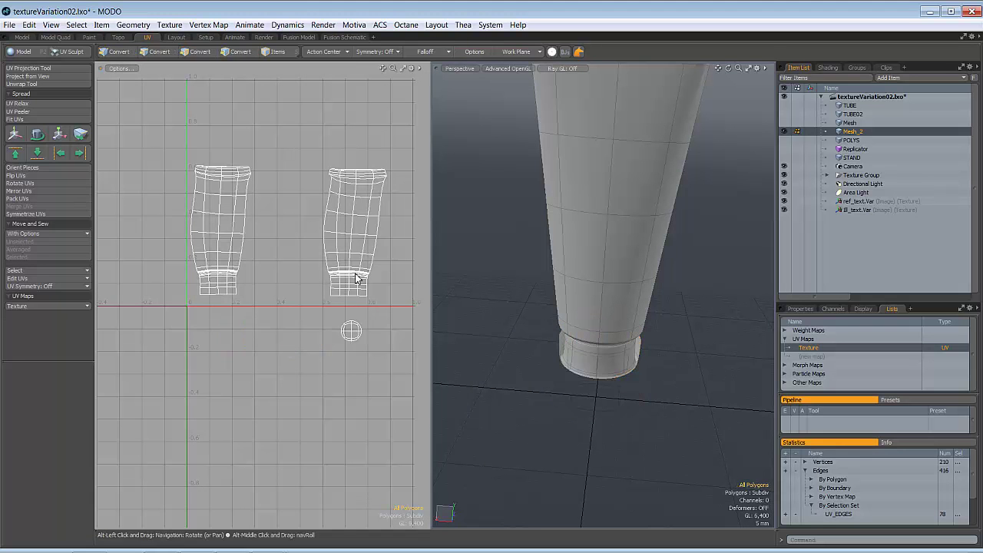
Select the round UV island below the tube pieces and hide its polygons so only the tube body remains.
scroll(253, 301, down, 2)
scroll(553, 251, down, 3)
scroll(327, 248, up, 2)
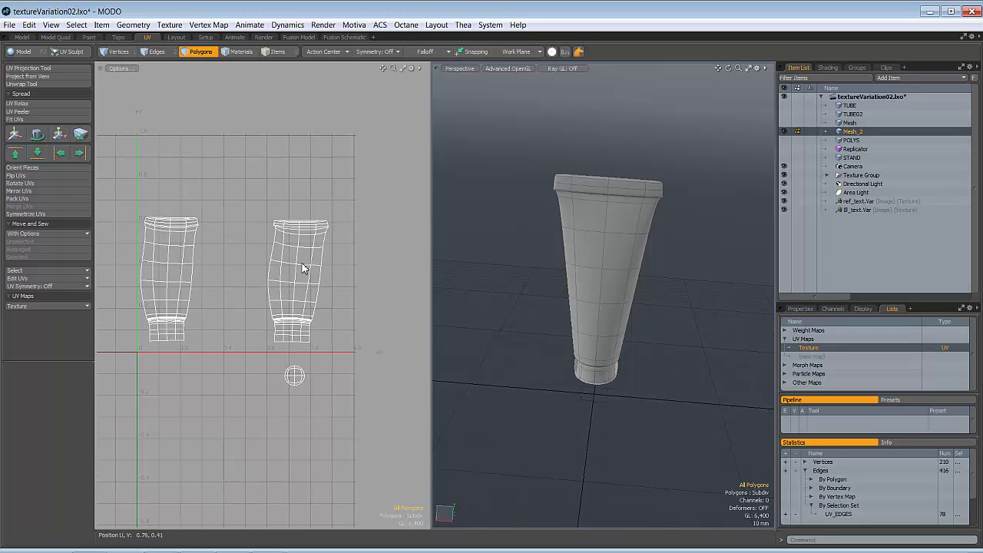
click(292, 378)
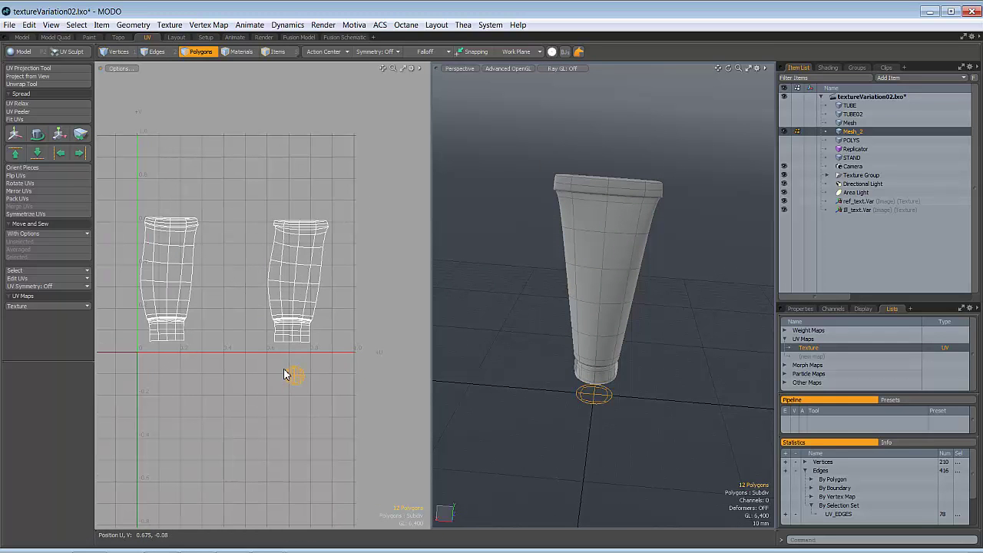
key(Delete)
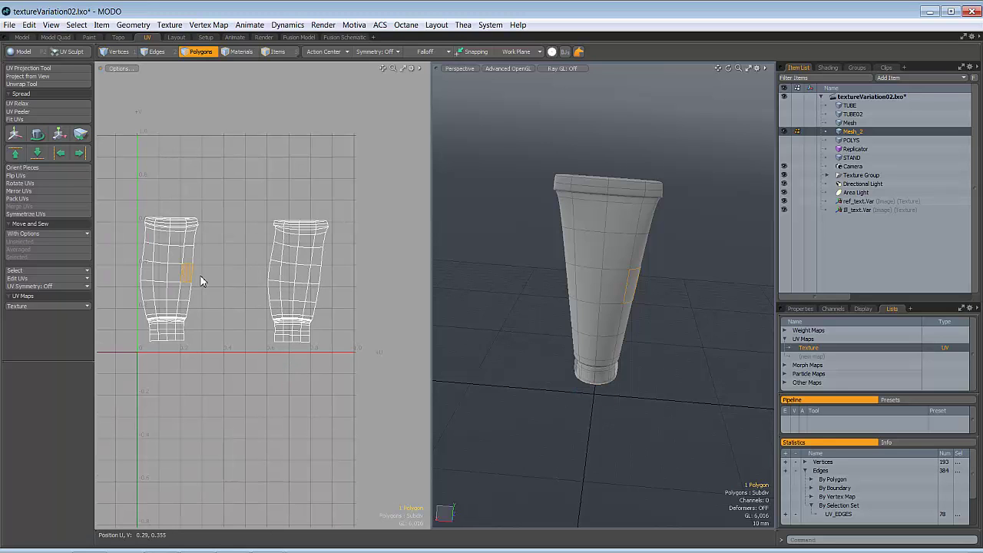
Select all polygons of the tube body and project new UVs with a Planar projection on the Z axis using Automatic settings.
double_click(288, 275)
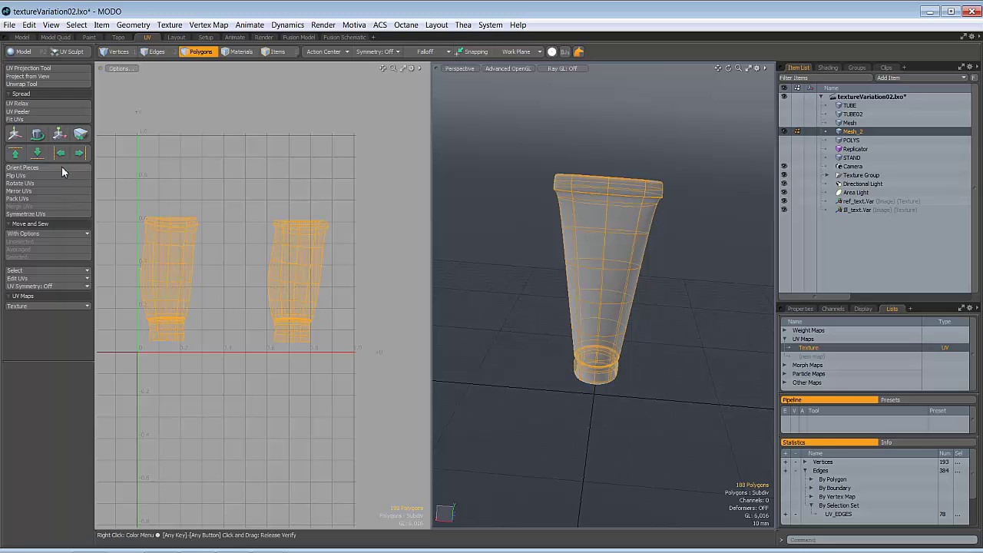
click(35, 68)
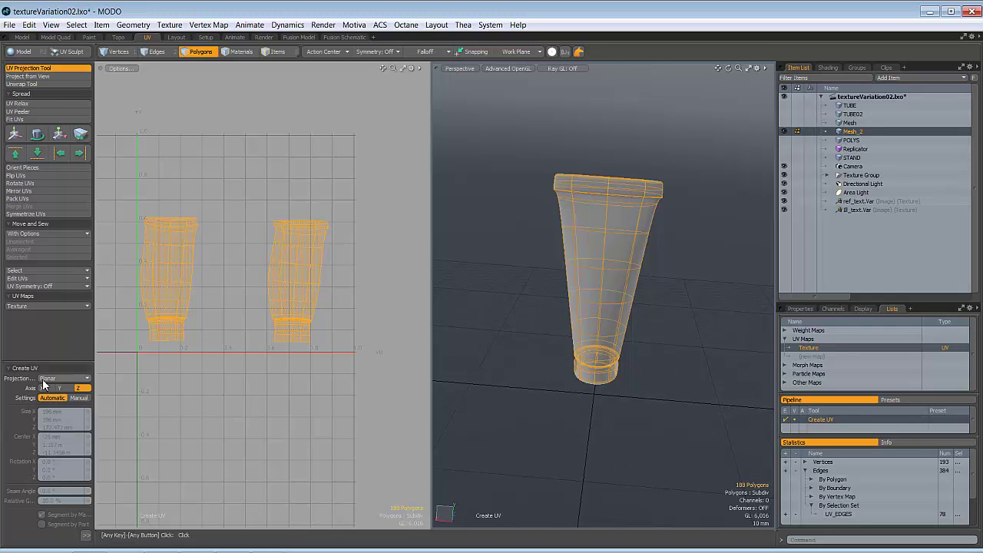
click(288, 234)
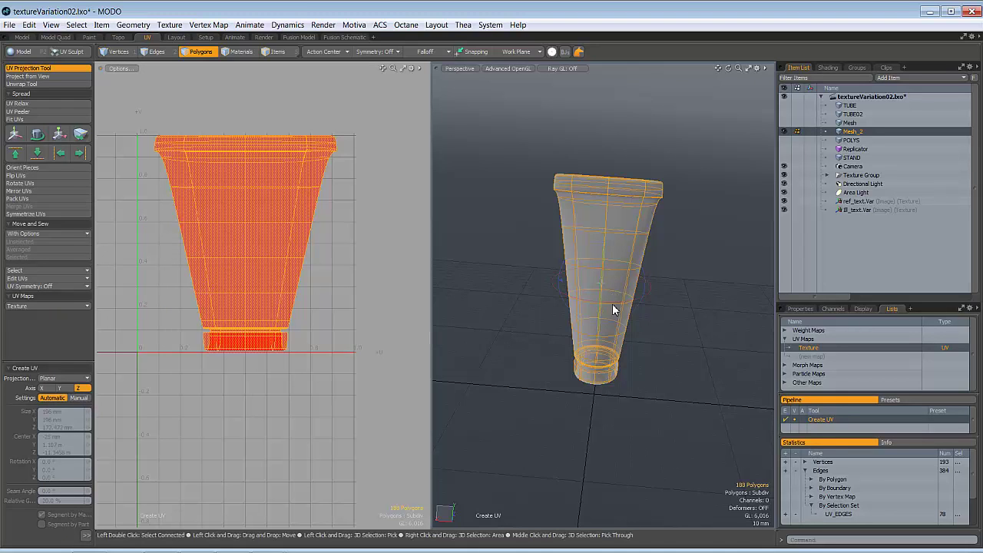
alt+drag(633, 305, 503, 339)
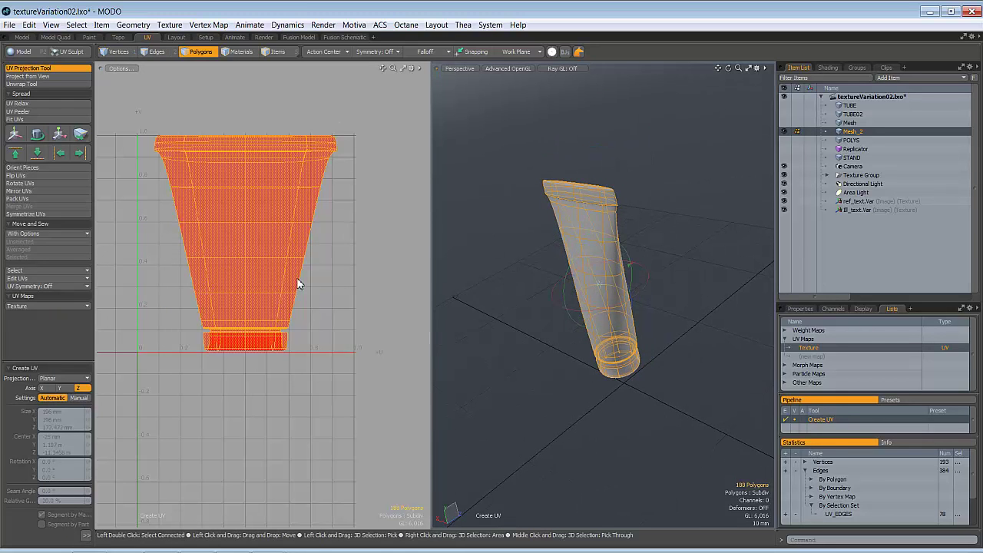
key(space)
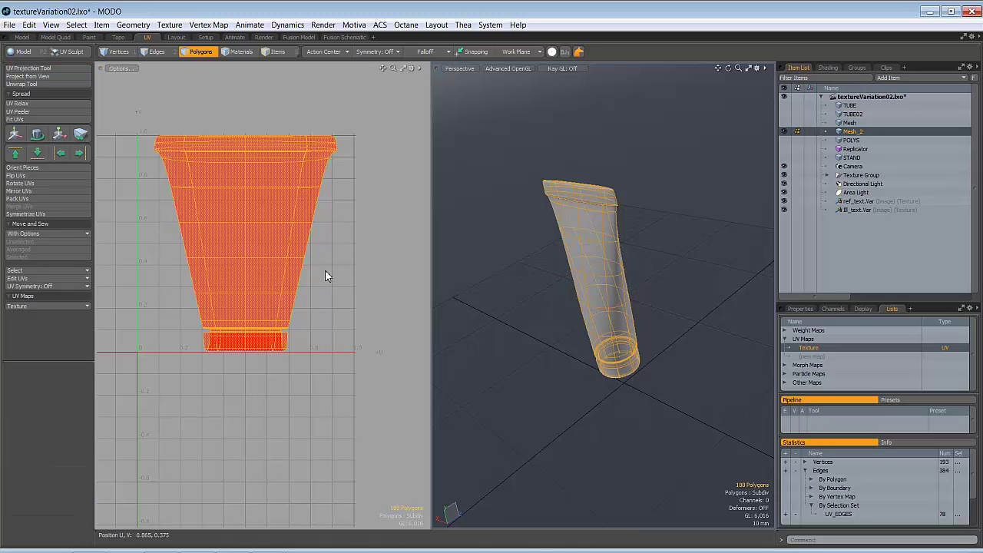
Select the vertical polygon strips running from the rim to the neck along one side of the tube.
alt+drag(588, 279, 670, 236)
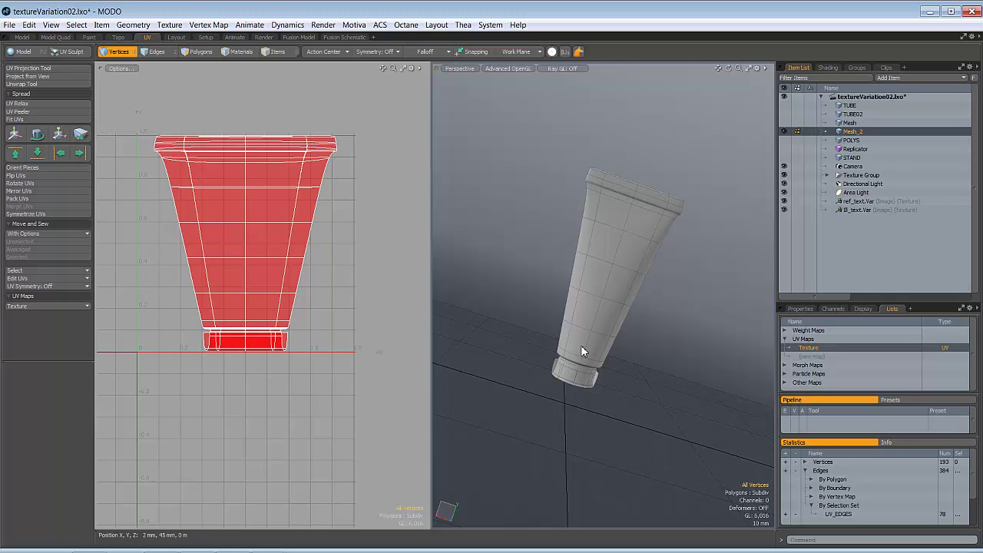
mouse_move(581, 345)
mouse_down()
mouse_move(620, 233)
mouse_move(638, 212)
mouse_move(623, 197)
mouse_move(647, 199)
mouse_move(603, 241)
mouse_up()
mouse_move(592, 368)
alt+mouse_down()
mouse_move(586, 358)
mouse_move(628, 324)
mouse_move(591, 349)
mouse_move(565, 290)
mouse_move(557, 331)
mouse_move(585, 315)
mouse_move(562, 364)
mouse_move(577, 356)
mouse_move(564, 320)
mouse_move(586, 293)
mouse_move(511, 329)
alt+mouse_up()
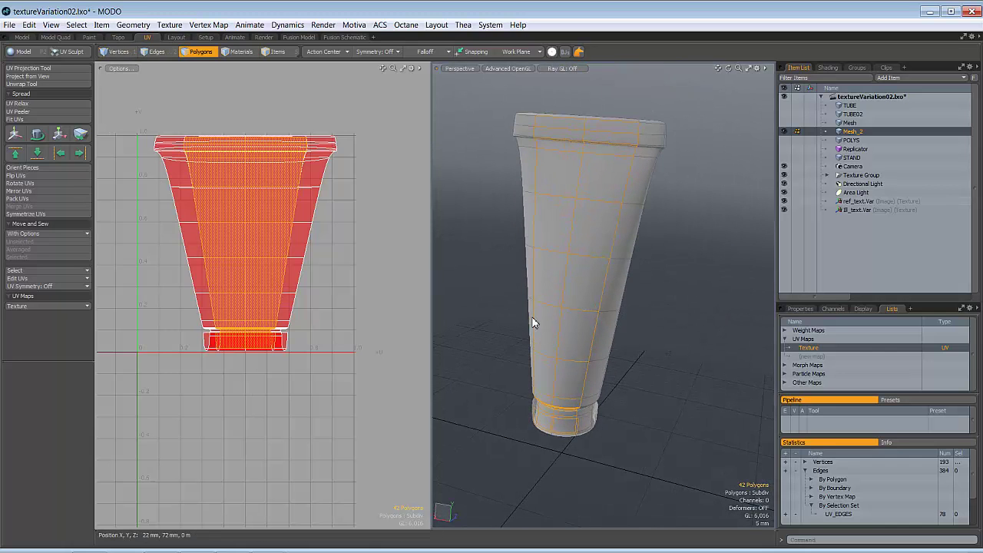
key(shift)
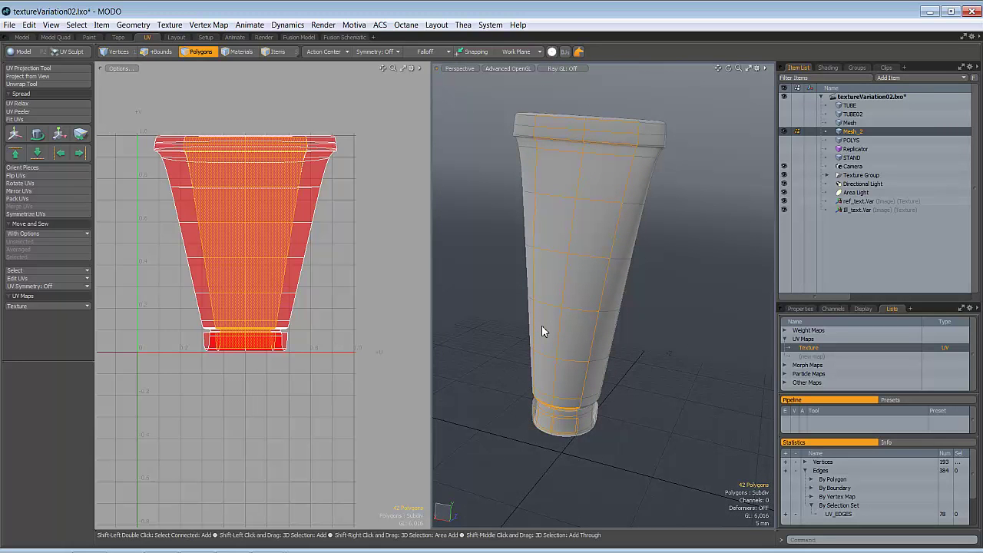
shift+double_click(541, 324)
Add the missing polygons along the tube's upper rim to complete the selection of one half of the tube.
alt+drag(585, 267, 566, 398)
alt+drag(600, 211, 658, 202)
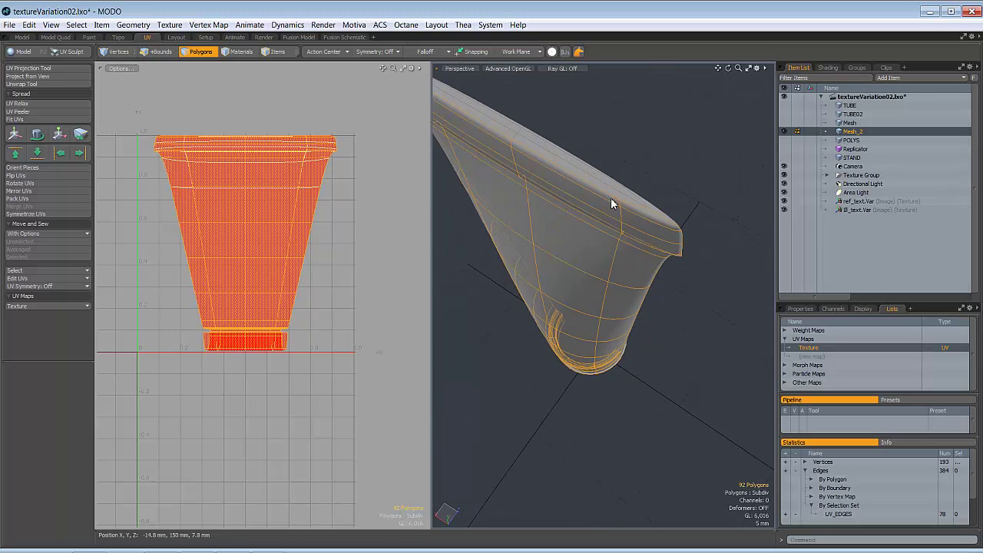
alt+drag(544, 176, 599, 225)
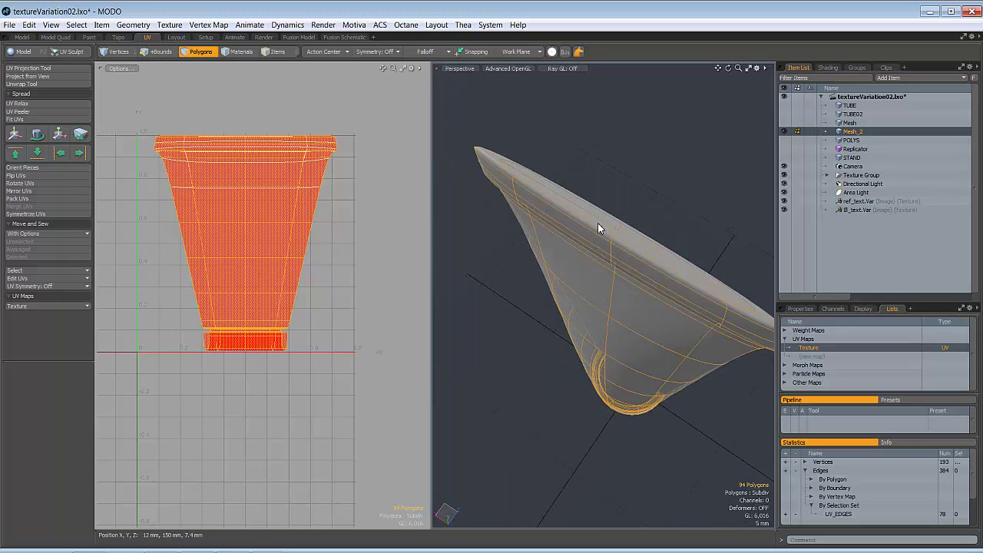
alt+drag(511, 178, 499, 326)
Transform the selected half's UVs with Tear Off enabled, move them to the right beside the other half, and clear the selection.
scroll(319, 332, down, 3)
alt+drag(311, 329, 310, 369)
key(y)
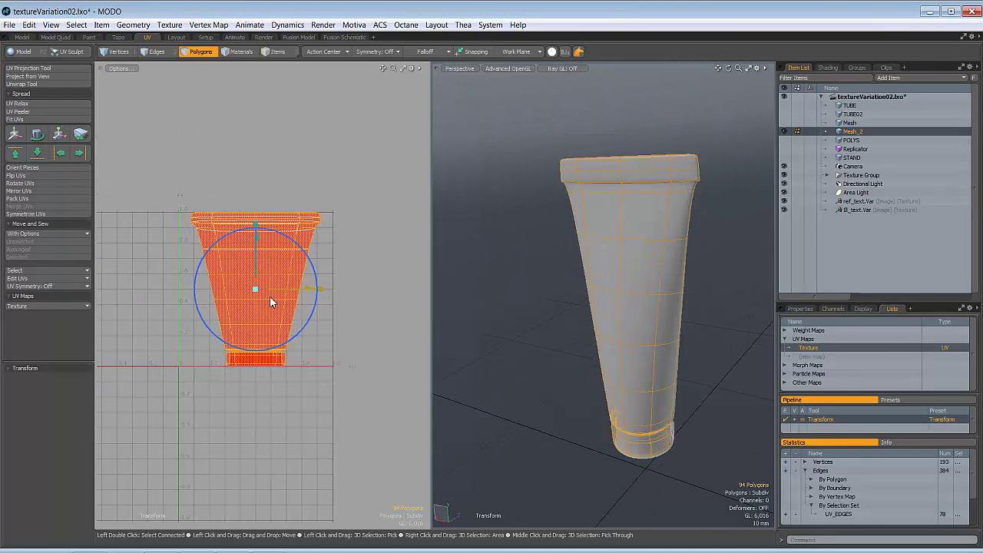
drag(255, 299, 256, 310)
click(9, 369)
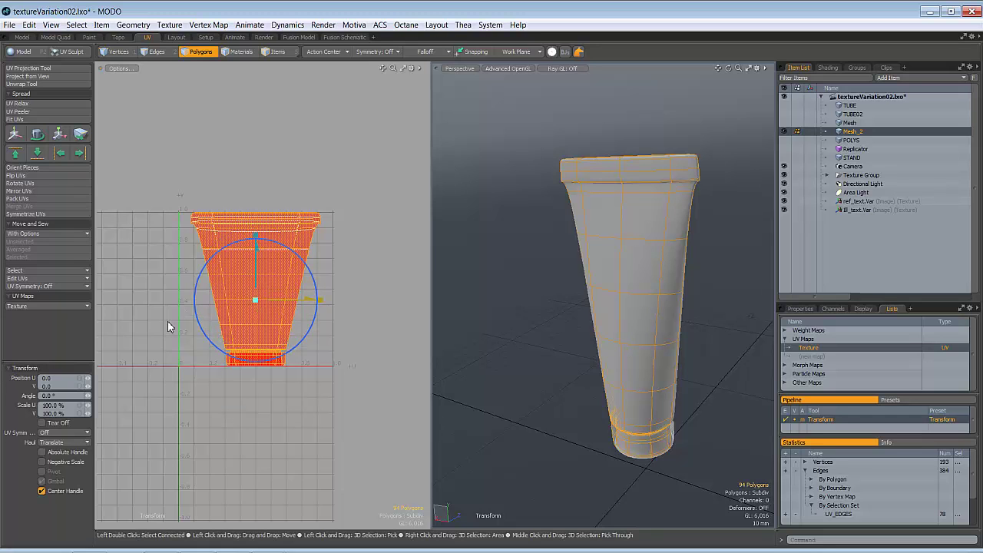
click(43, 424)
drag(299, 292, 437, 307)
ctrl+alt+drag(321, 327, 219, 327)
key(space)
click(289, 171)
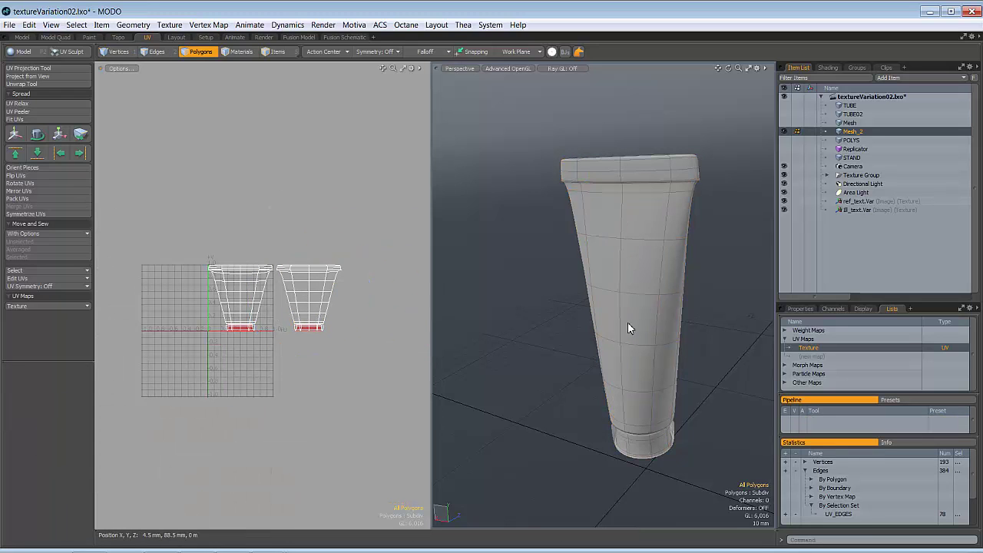
Select the full open edge loop around the outer rim of the tube's folded neck.
scroll(379, 338, up, 2)
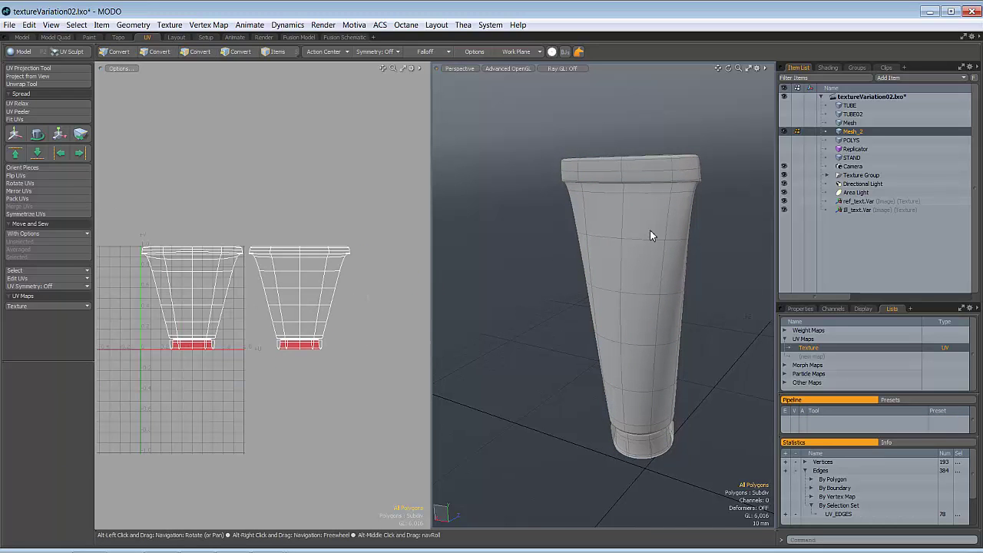
alt+drag(650, 230, 581, 202)
alt+drag(669, 185, 610, 227)
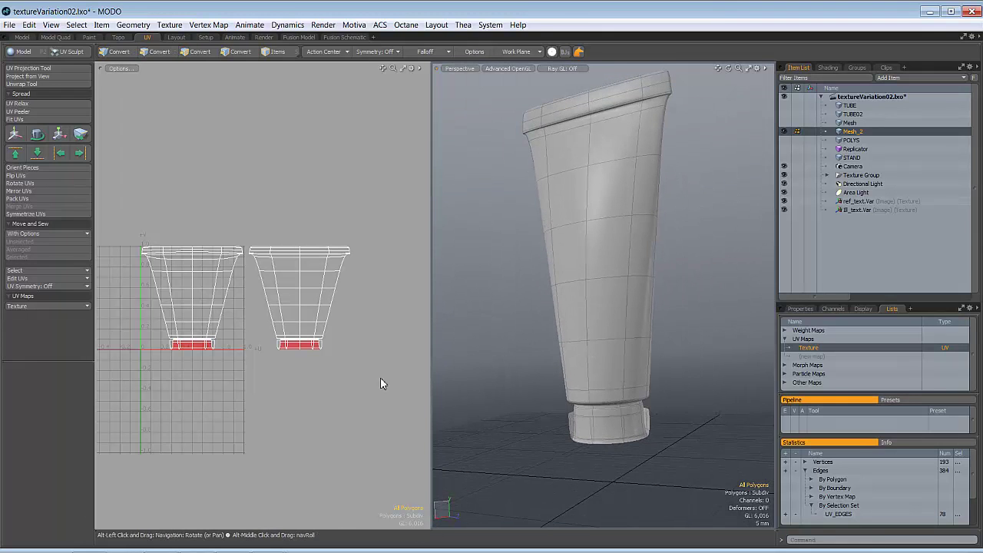
ctrl+alt+drag(321, 352, 399, 329)
key(1)
key(2)
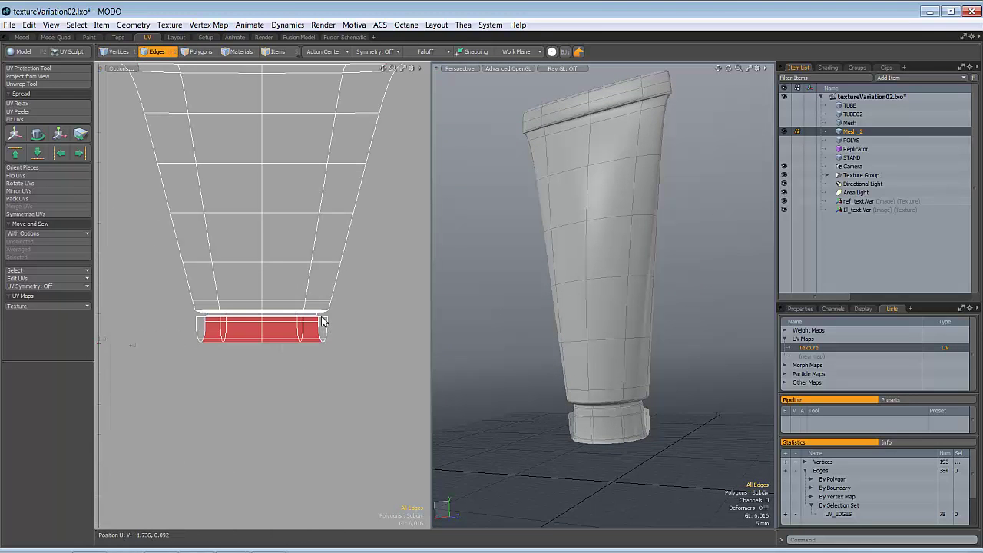
double_click(322, 317)
click(322, 321)
scroll(603, 412, up, 5)
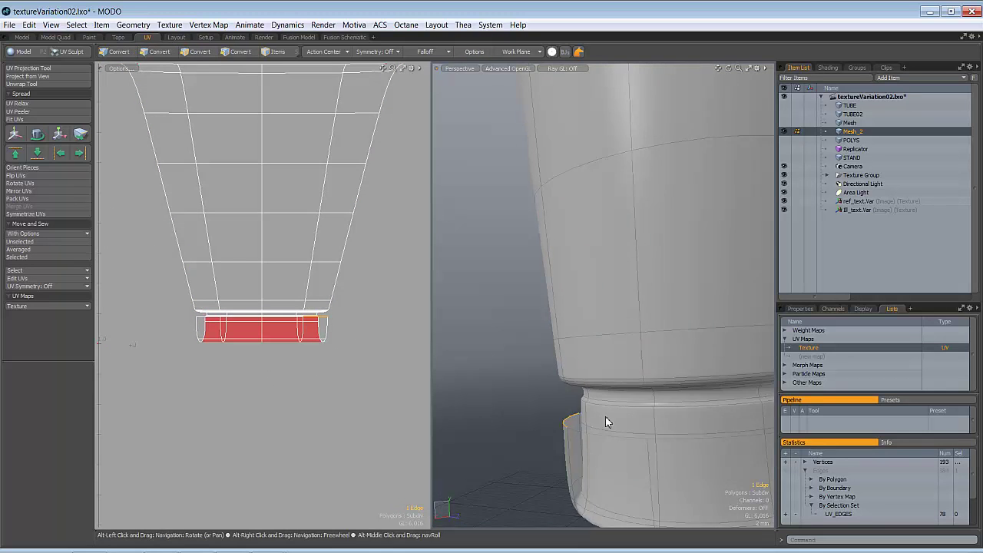
double_click(566, 426)
scroll(315, 374, down, 5)
Transform the loop's UVs by about -0.132 in V to unfold the overlapping neck area in both halves, and clear the selection.
key(y)
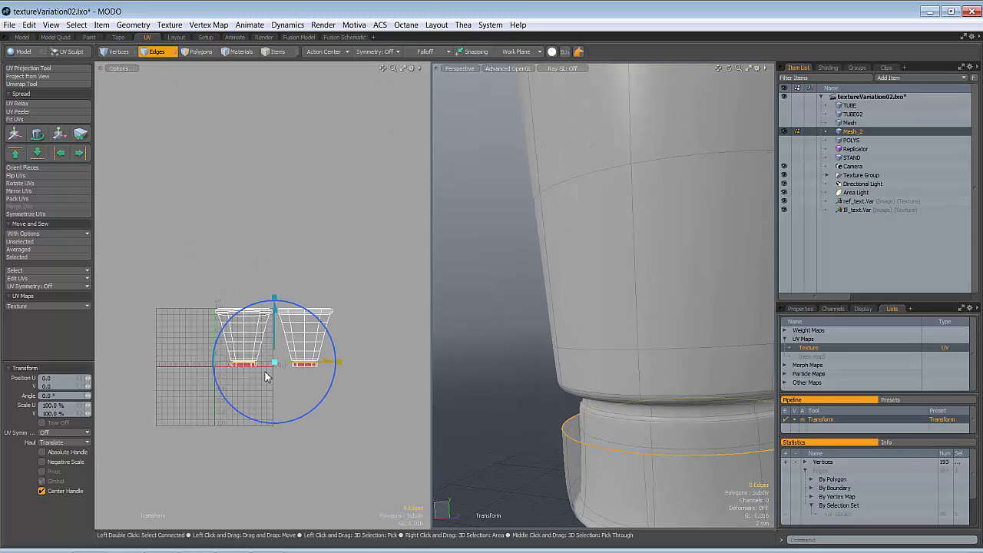
ctrl+alt+drag(266, 368, 293, 352)
alt+drag(579, 428, 529, 439)
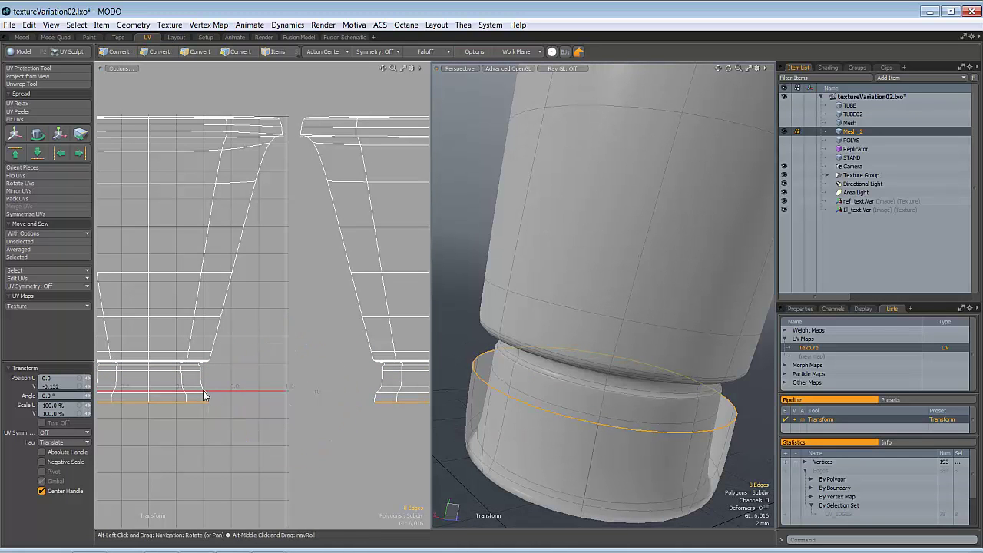
mouse_move(199, 369)
ctrl+alt+mouse_down()
mouse_move(258, 363)
mouse_move(188, 372)
ctrl+alt+mouse_up()
key(q)
click(261, 317)
Apply UV Relax to both tube islands in Adaptive mode with 100 iterations and Lock Boundary enabled.
alt+drag(362, 348, 324, 349)
ctrl+alt+drag(324, 350, 298, 350)
ctrl+alt+drag(363, 359, 462, 333)
ctrl+alt+drag(323, 350, 292, 277)
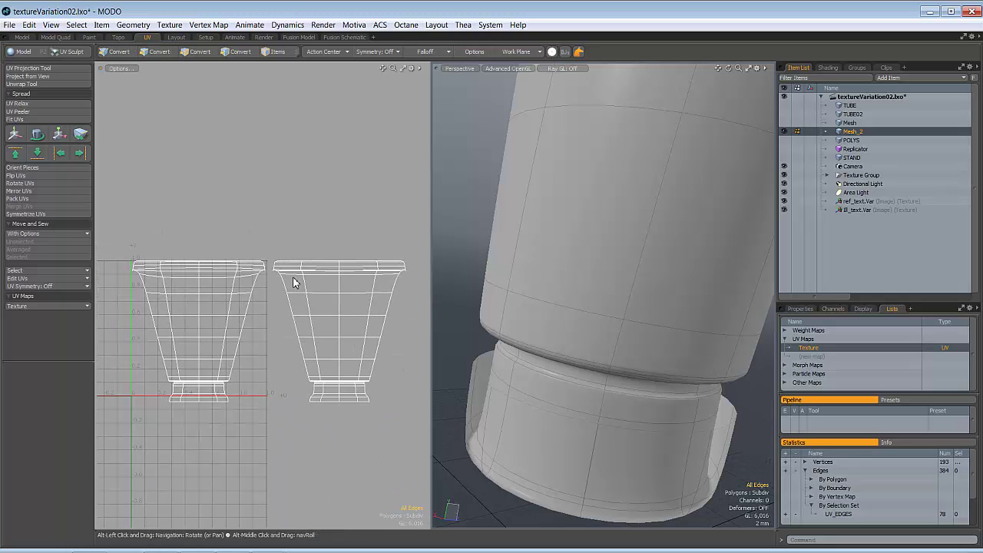
click(37, 104)
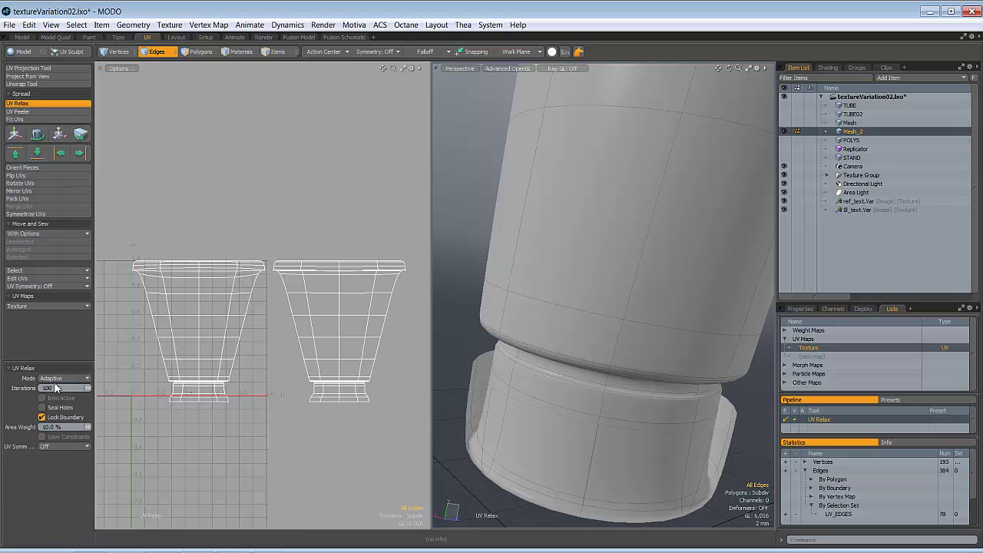
click(230, 322)
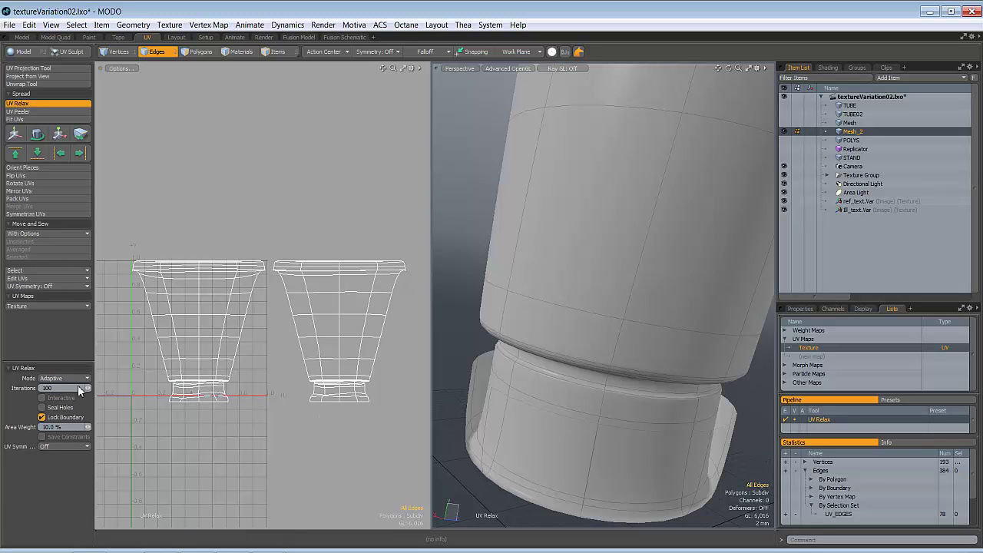
Switch the UV relaxation to Conformal mode and finish relaxing both tube islands.
click(65, 377)
click(72, 365)
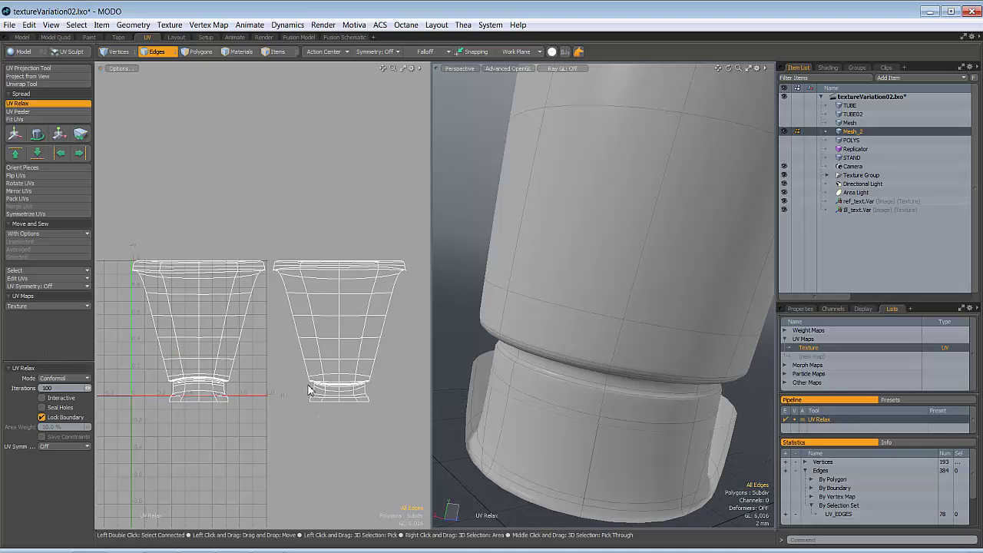
click(66, 379)
click(68, 394)
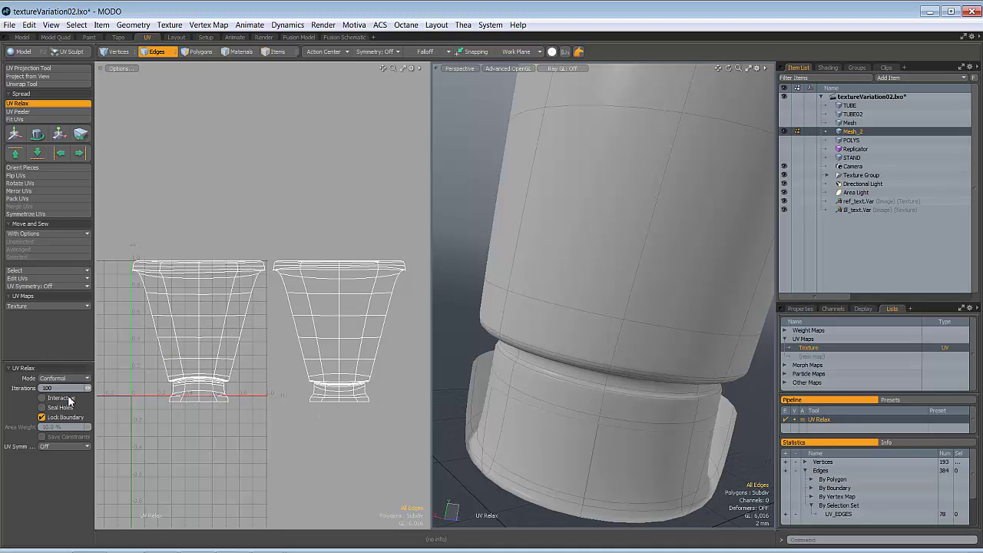
scroll(350, 392, up, 3)
ctrl+alt+drag(364, 384, 322, 401)
key(q)
Transform the UVs of all visible polygons, scaling both tube islands uniformly to about half size.
ctrl+alt+drag(354, 331, 326, 342)
alt+drag(333, 343, 314, 344)
key(2)
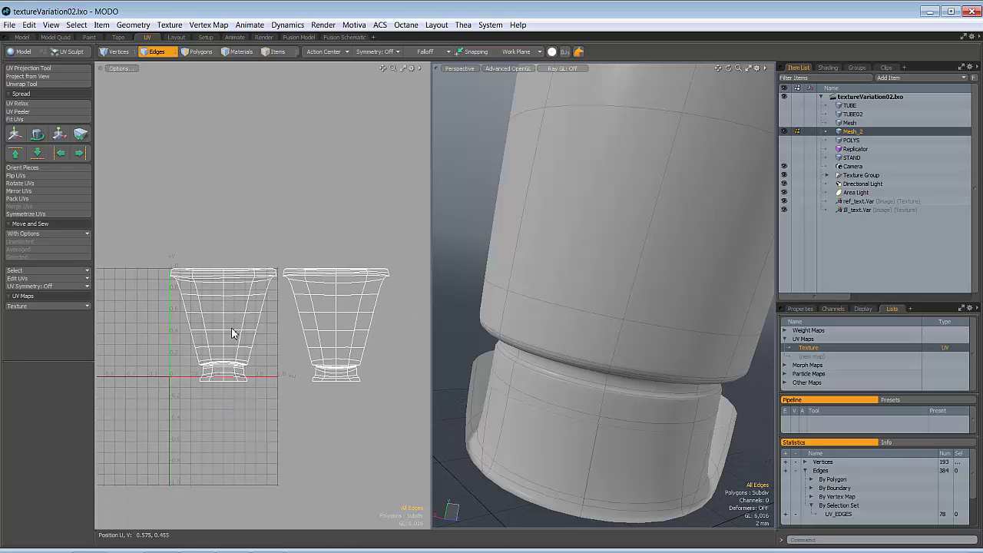
scroll(294, 340, down, 1)
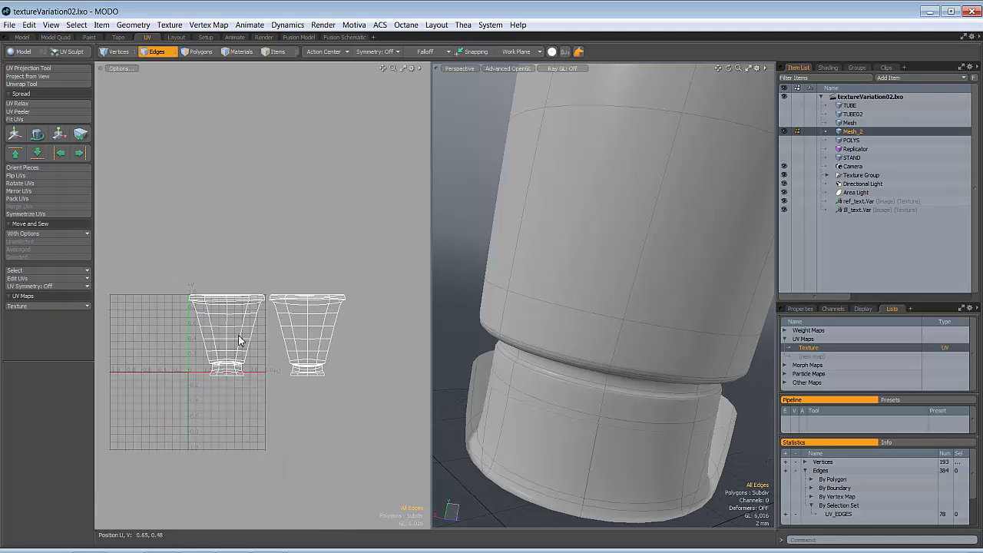
ctrl+alt+drag(332, 341, 297, 351)
ctrl+alt+drag(639, 270, 569, 282)
alt+shift+drag(661, 282, 561, 368)
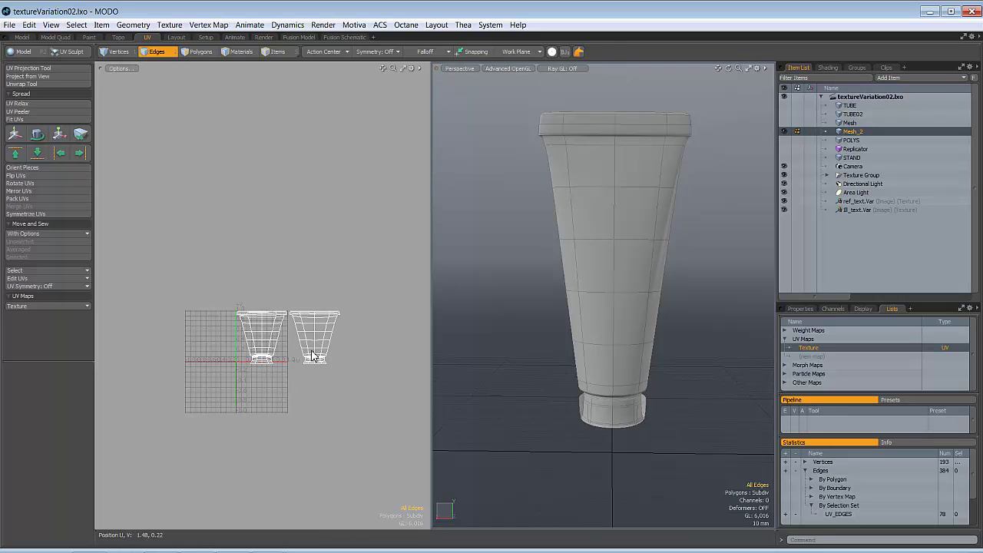
key(3)
scroll(307, 349, up, 3)
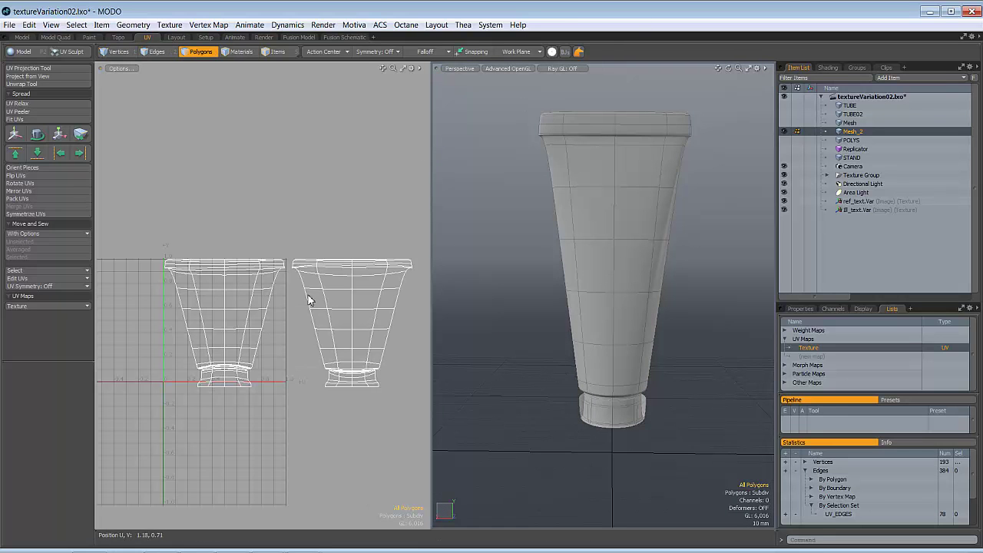
key(y)
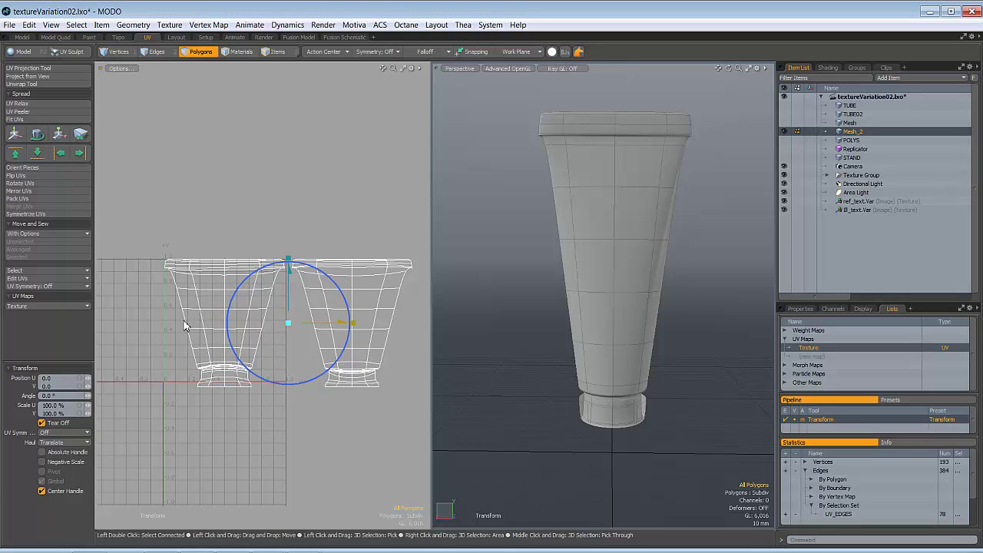
key(ctrl)
ctrl+drag(353, 321, 315, 325)
Scale both islands slightly about their left edge to fit the tile's width, and shift them -0.005 in U.
click(165, 292)
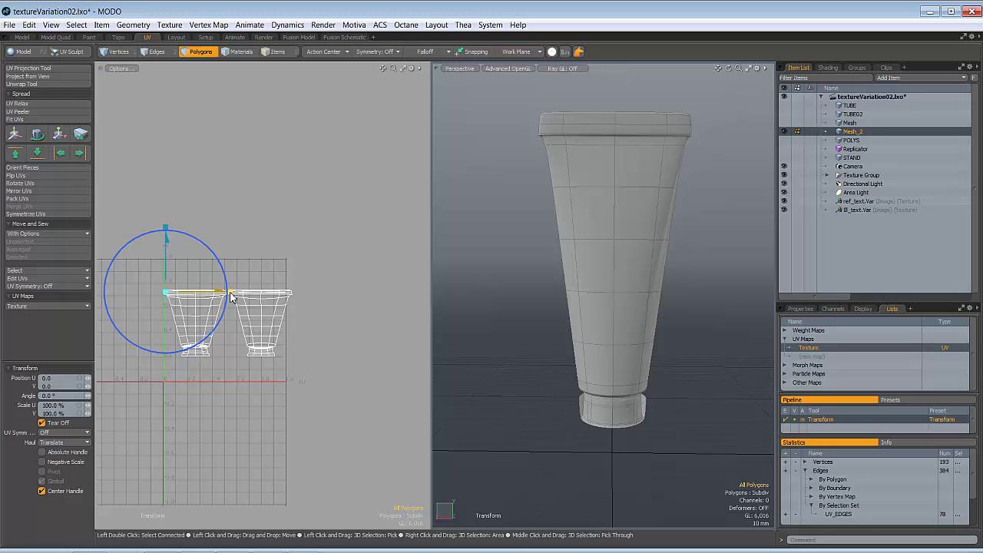
ctrl+drag(233, 292, 229, 296)
key(q)
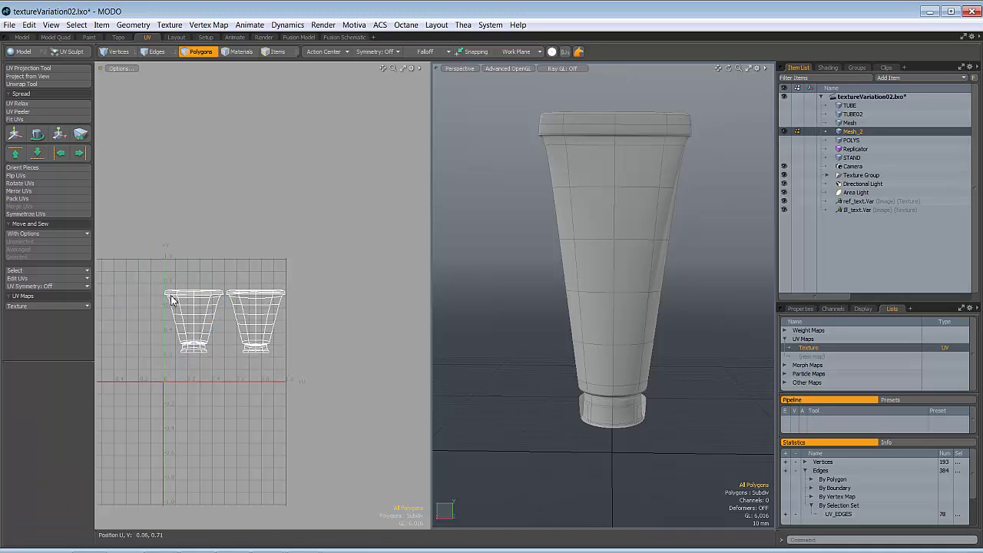
key(y)
scroll(280, 304, up, 3)
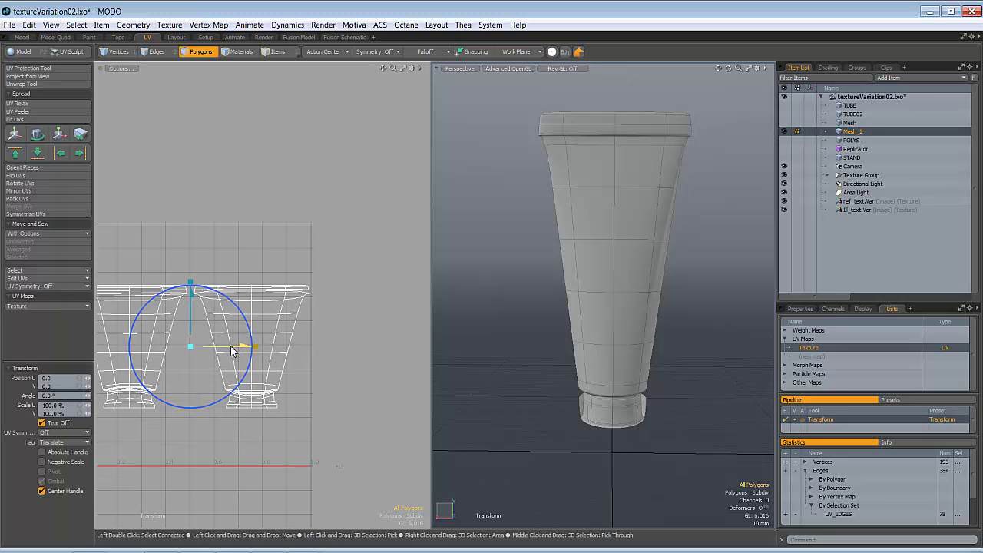
drag(233, 351, 230, 347)
scroll(279, 329, down, 3)
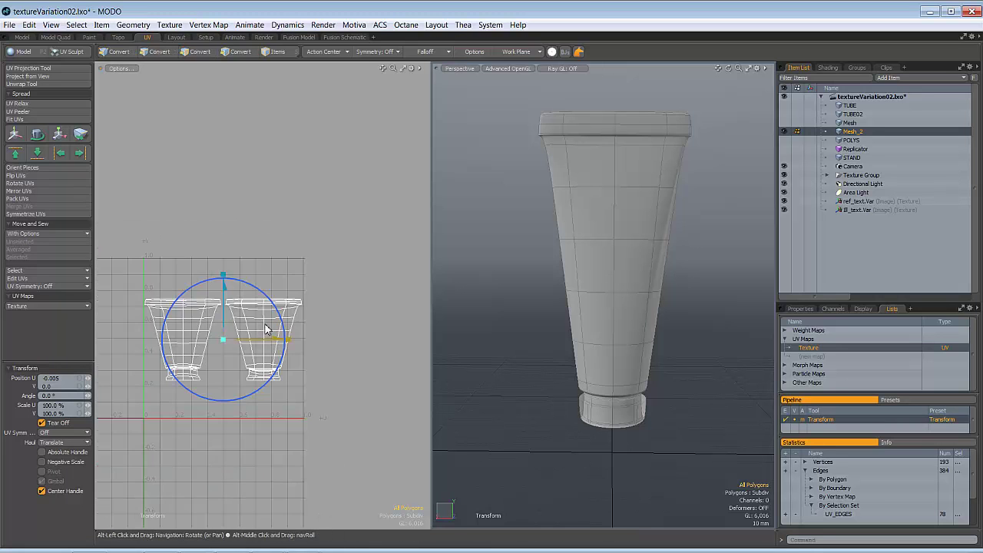
key(space)
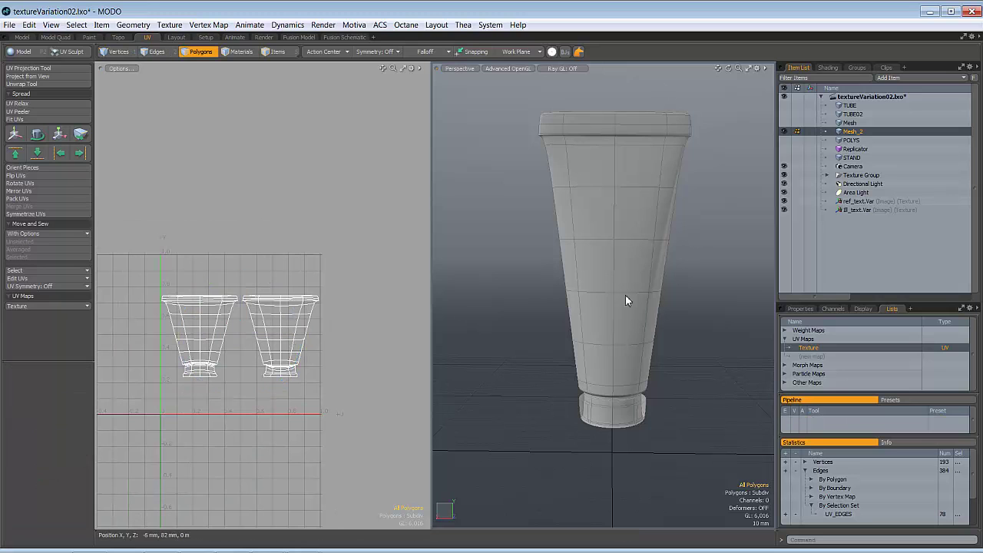
Stretch both tube islands to 170% in V and offset them 0.06 in V so they reach the tile's upper edge.
key(y)
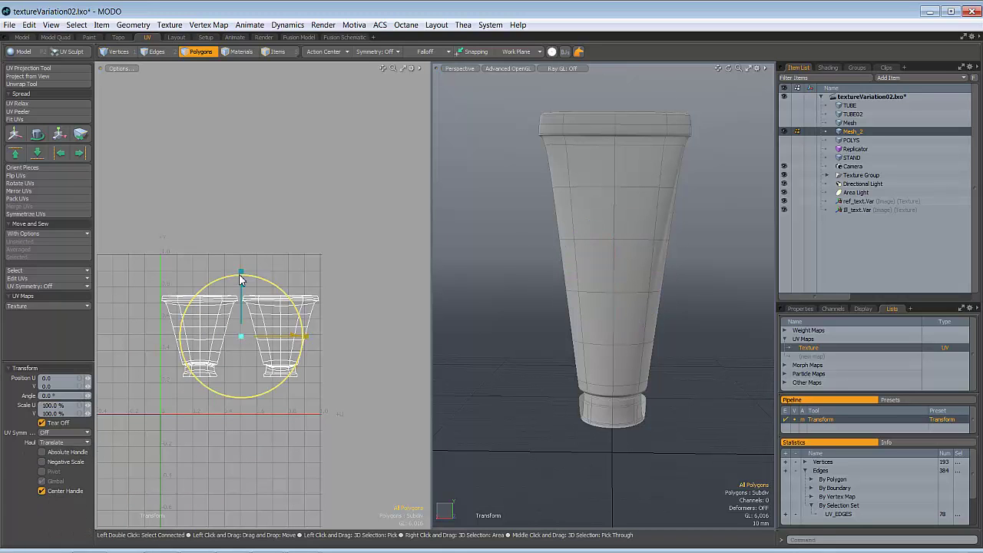
mouse_move(240, 270)
mouse_down()
mouse_move(241, 167)
mouse_move(242, 284)
mouse_up()
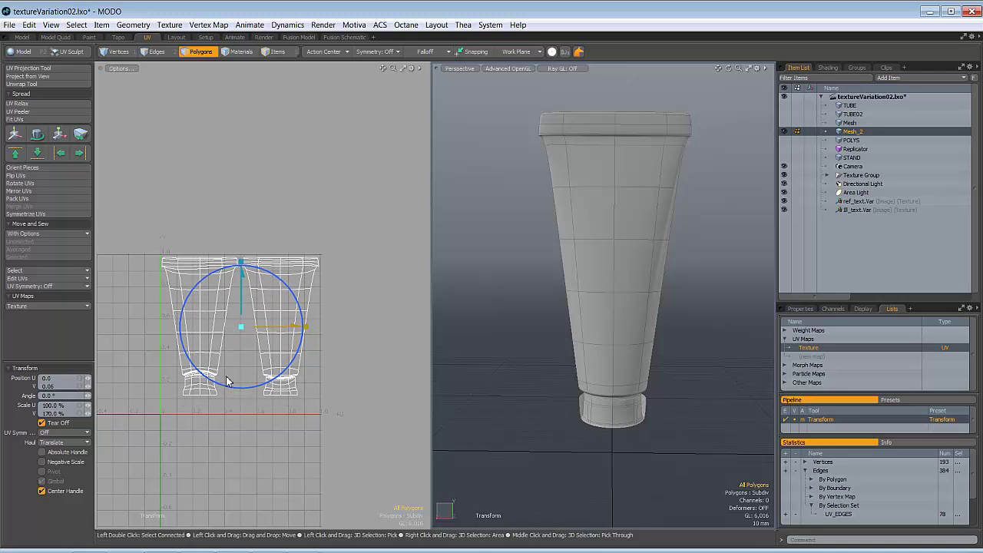
key(space)
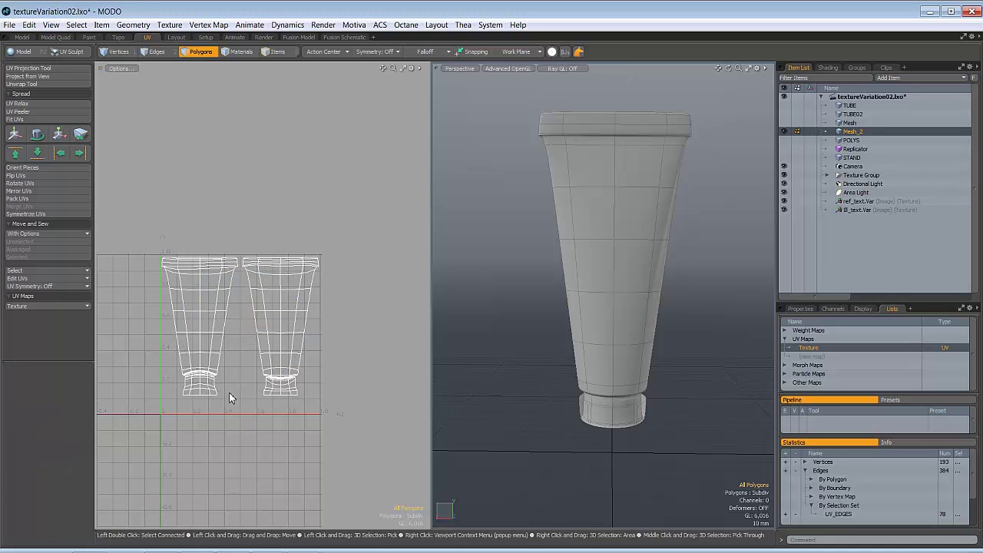
Unhide the cap and select all polygons of its rectangular side UV strip.
key(u)
key(1)
click(202, 51)
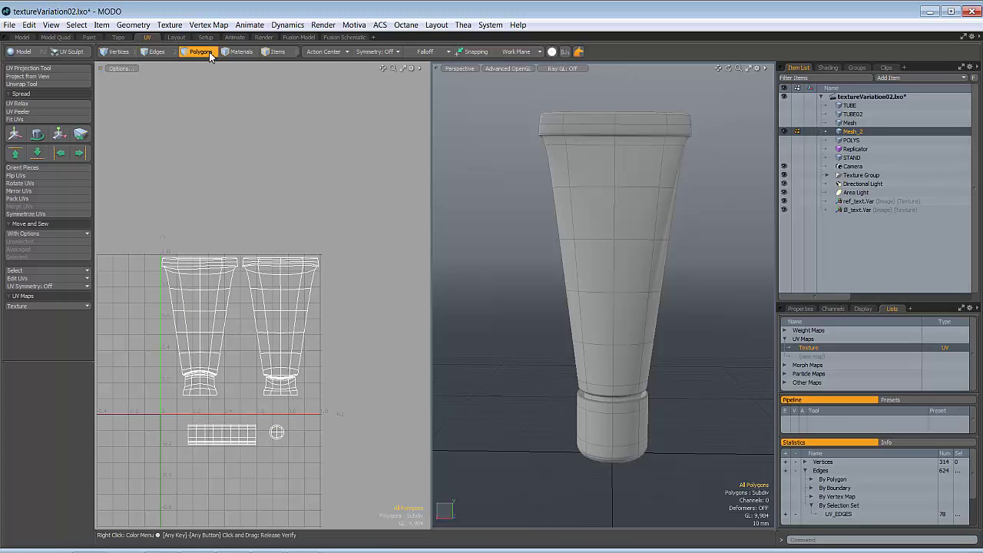
double_click(231, 432)
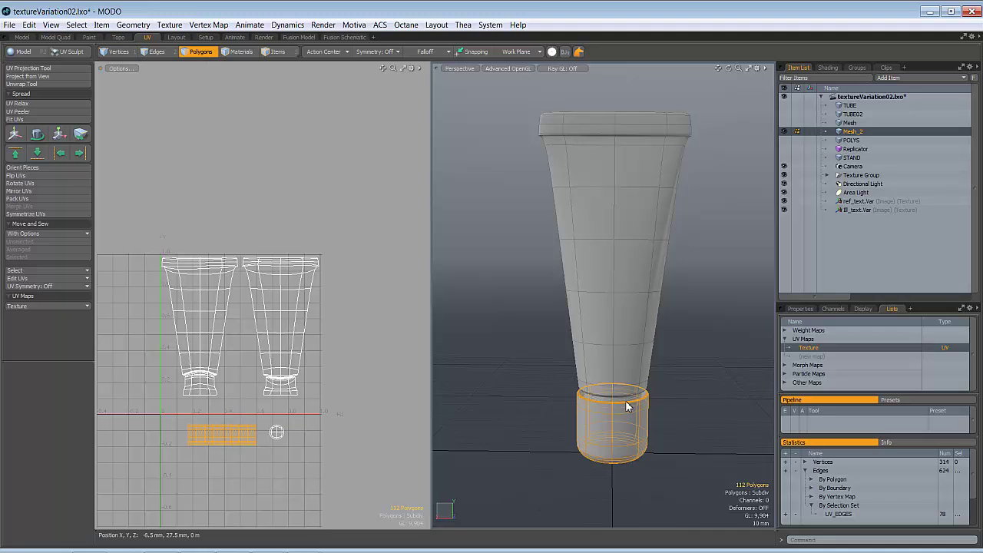
Try to move the cap's UV strip up into the tile with Tear Off enabled.
key(y)
drag(223, 435, 236, 400)
key(ctrl+z)
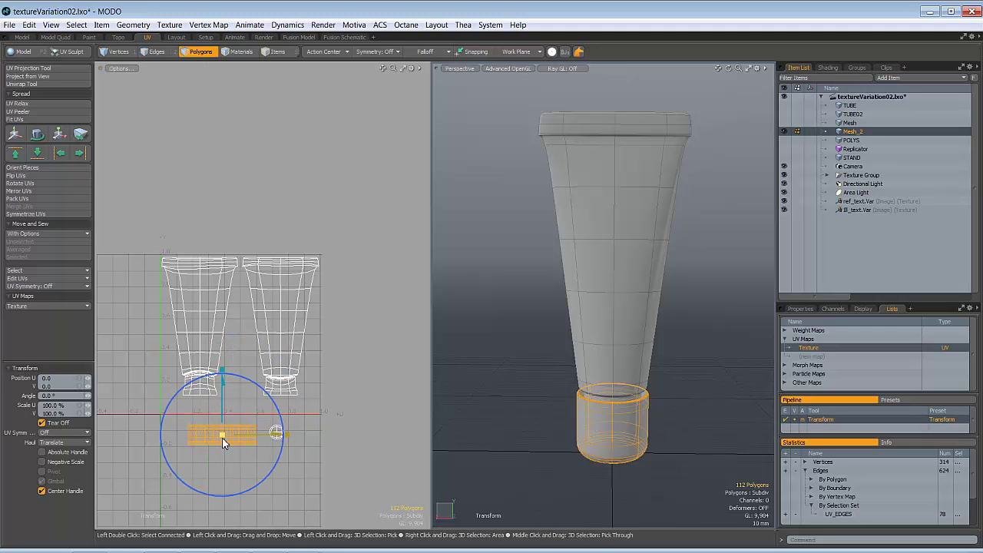
drag(219, 437, 241, 392)
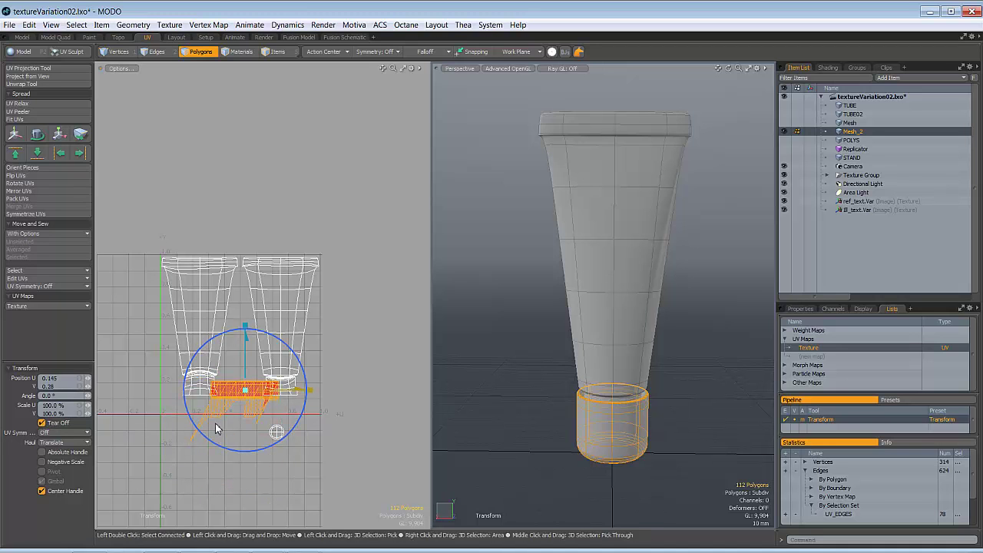
scroll(253, 421, up, 5)
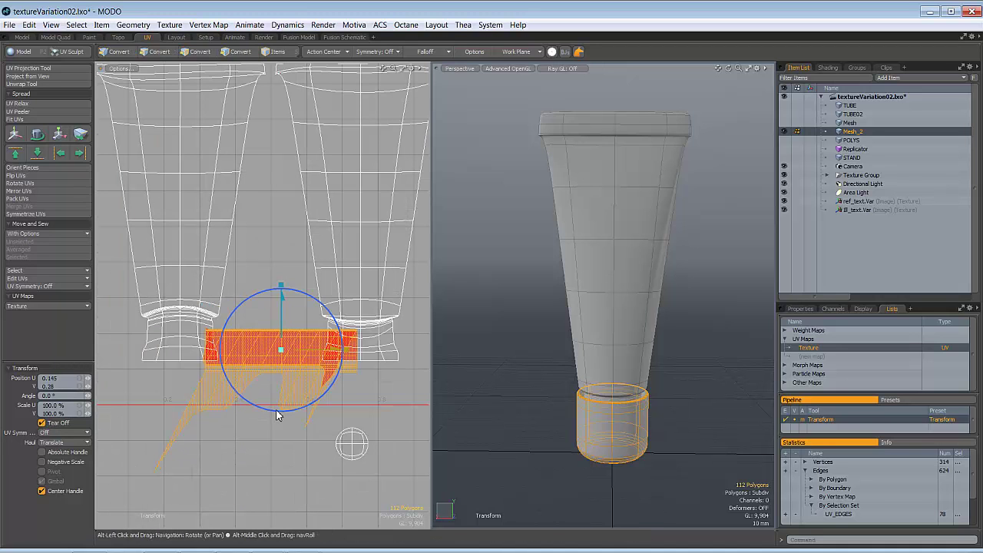
Disable Tear Off, move the cap's UV strip beneath the right tube island inside the tile, and clear the selection.
click(41, 424)
click(58, 423)
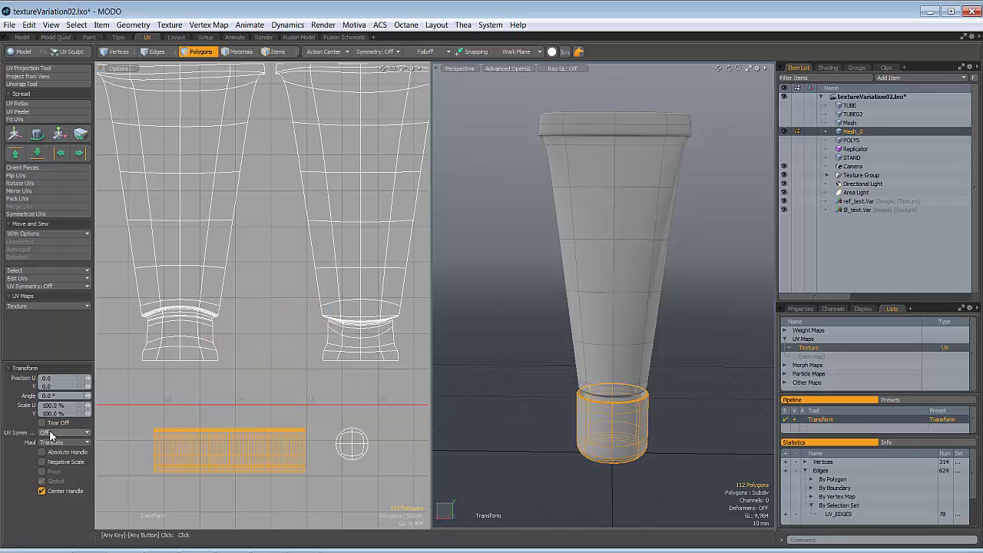
click(50, 427)
click(42, 423)
mouse_move(244, 423)
mouse_down()
mouse_move(246, 434)
mouse_move(192, 424)
mouse_move(243, 412)
mouse_up()
mouse_move(285, 363)
mouse_down()
mouse_move(330, 364)
mouse_move(285, 367)
mouse_up()
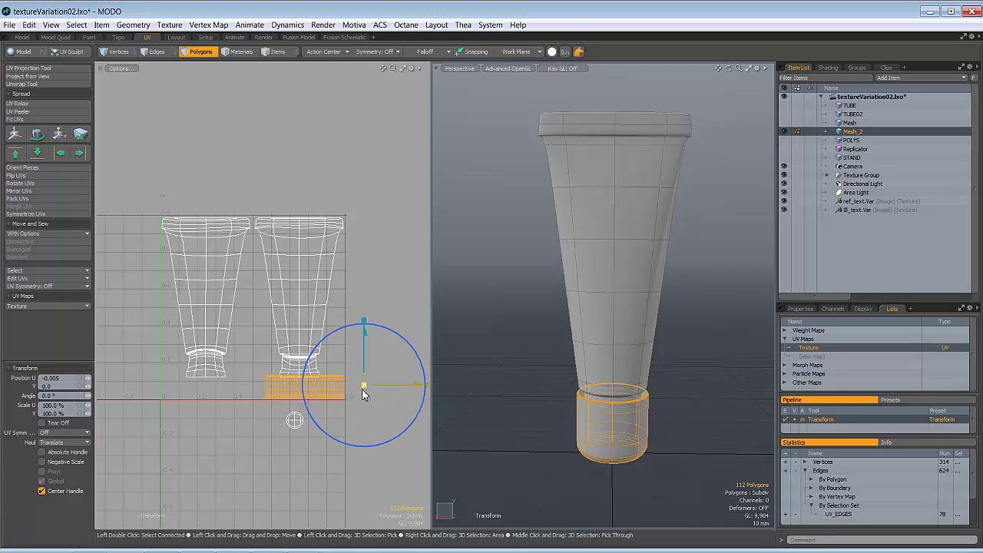
key(q)
click(333, 405)
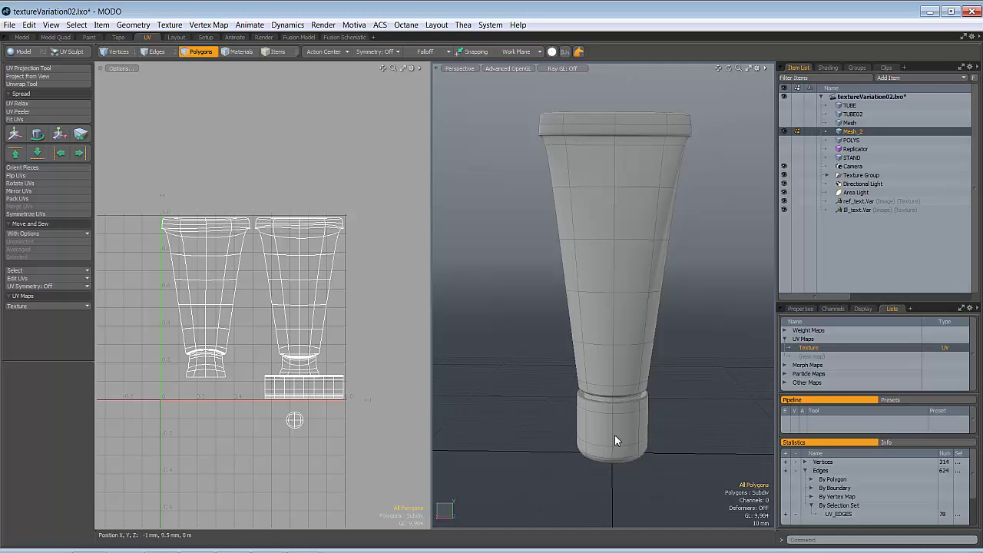
Move the cap's round end island into the gap between the lower ends of the tube islands and clear the selection.
click(293, 422)
key(y)
drag(315, 404, 272, 356)
key(space)
click(331, 436)
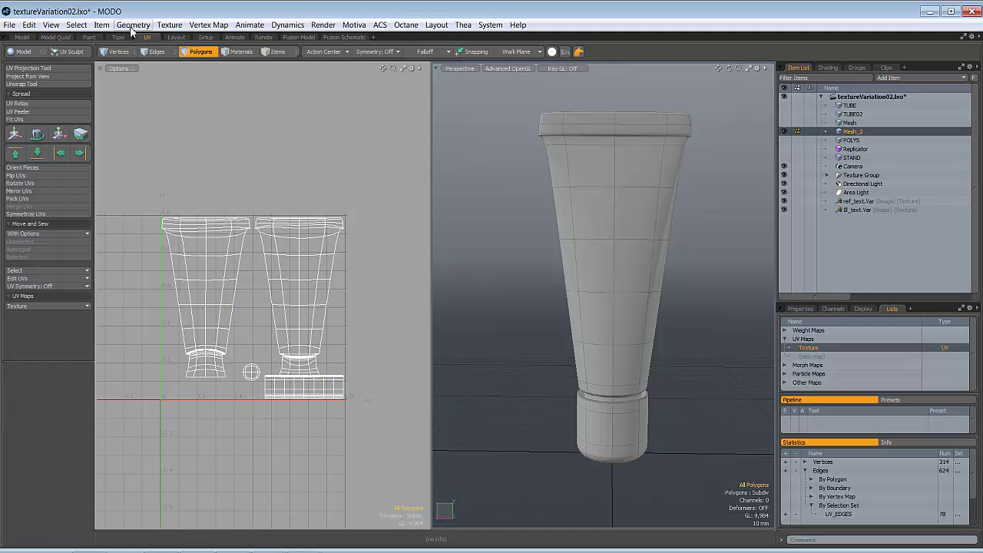
Export the UV layout as an EPS template over the existing TubeUV.EPS file in the Images folder.
click(169, 24)
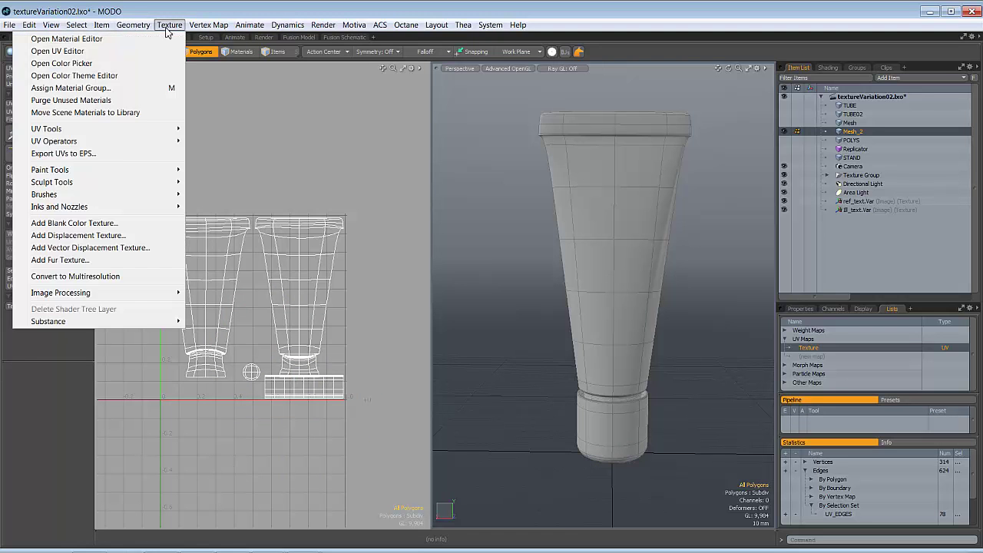
click(90, 157)
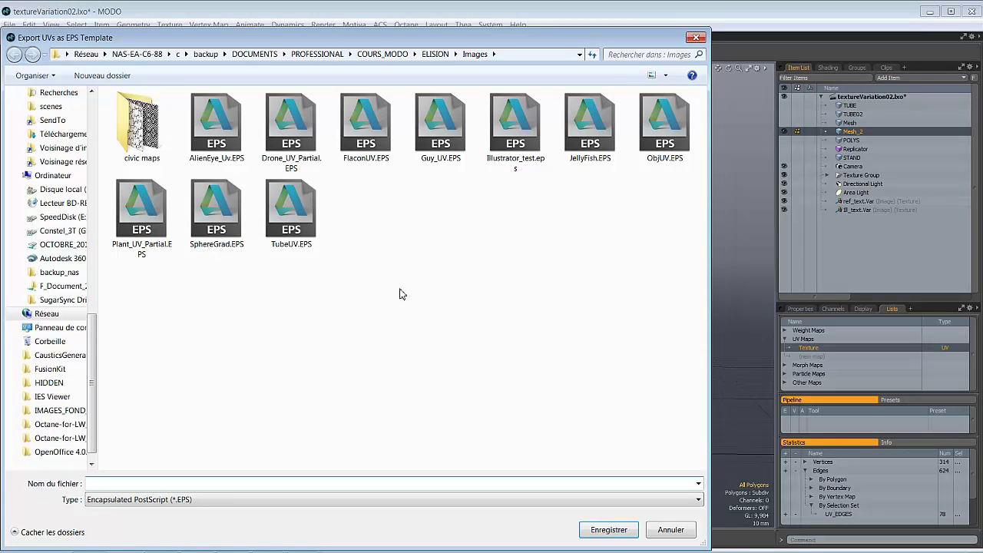
double_click(291, 211)
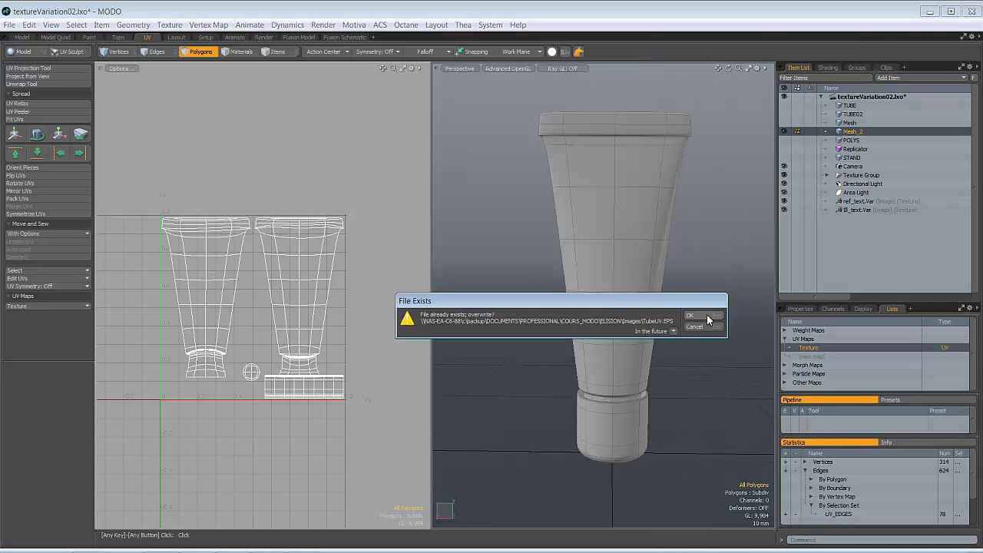
click(691, 318)
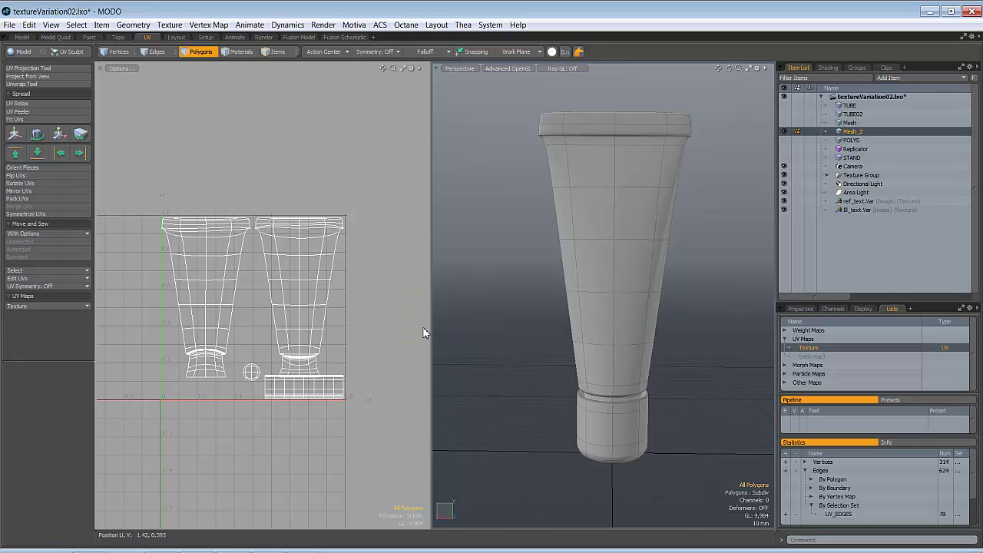
Switch to Photoshop and close the old TubeUV.EPS document without saving its changes.
mouse_move(262, 548)
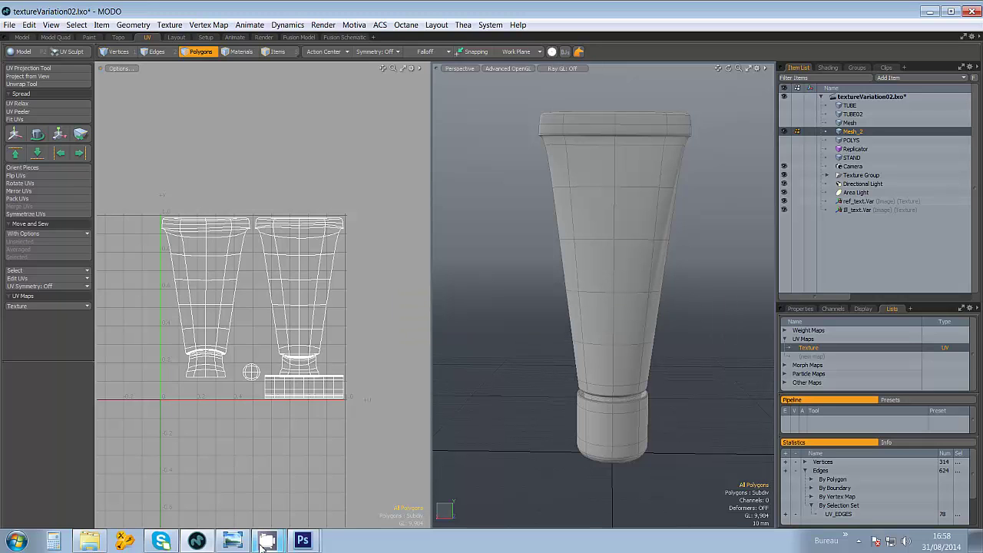
click(302, 542)
click(290, 499)
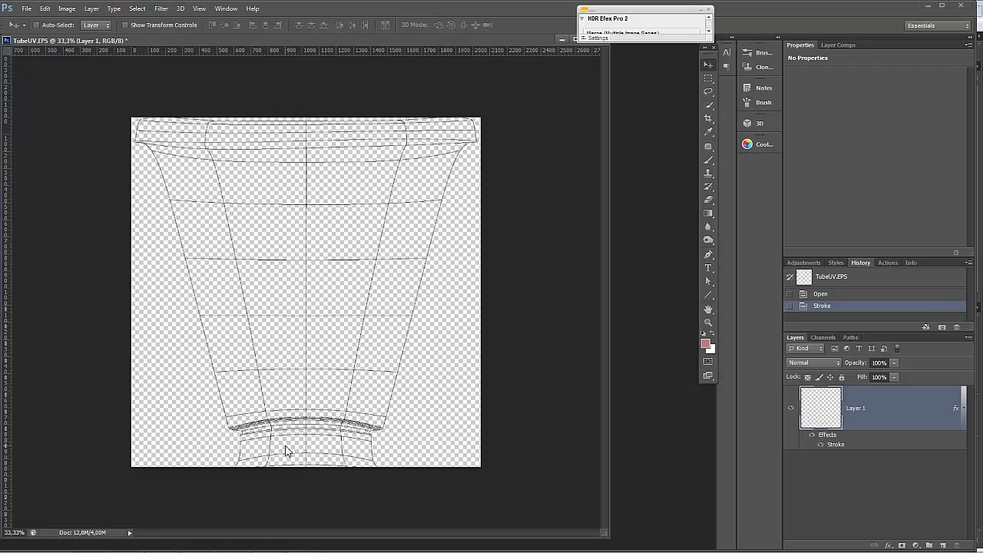
drag(539, 44, 550, 62)
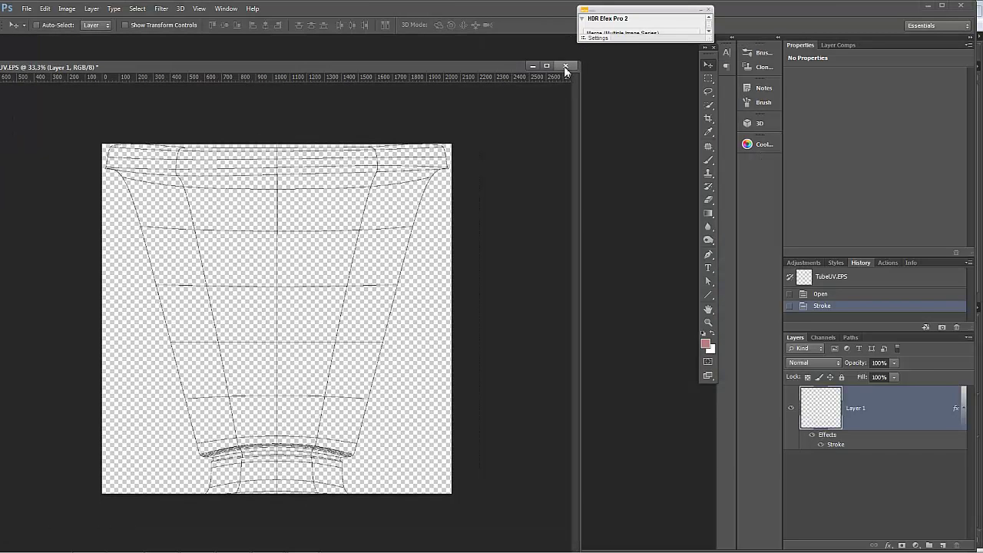
click(565, 66)
click(487, 213)
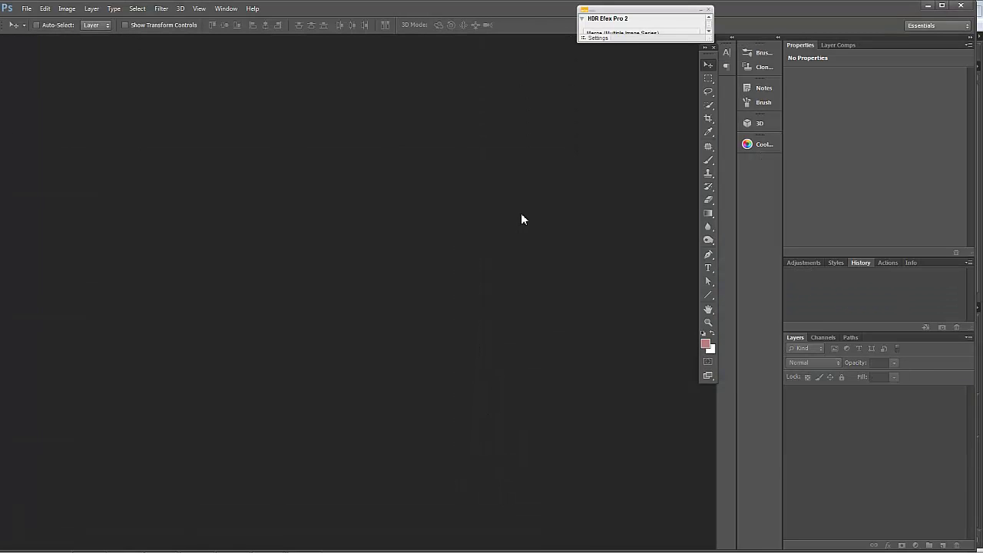
Open the newly exported TubeUV.EPS, rasterized at 2048 × 2048 pixels in RGB Color mode.
click(26, 8)
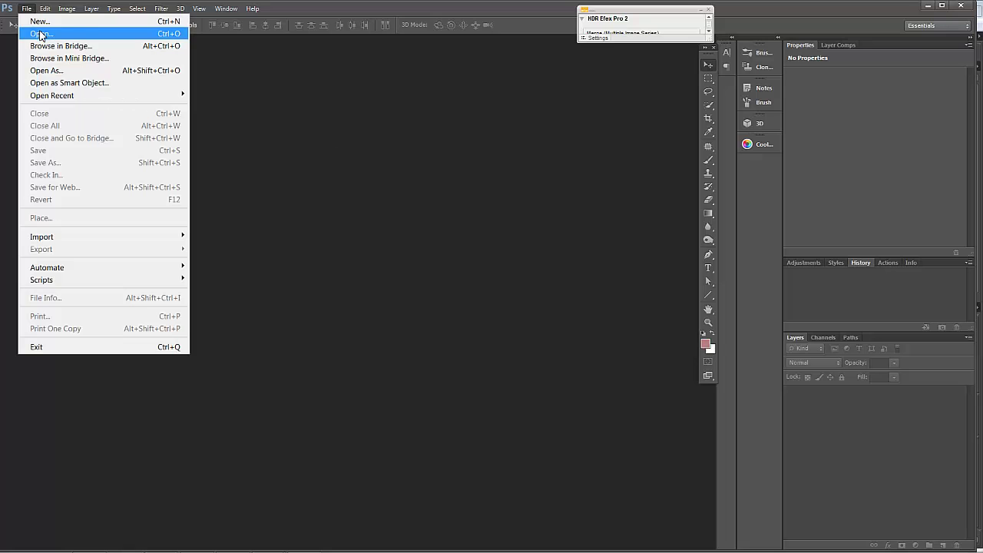
mouse_move(79, 98)
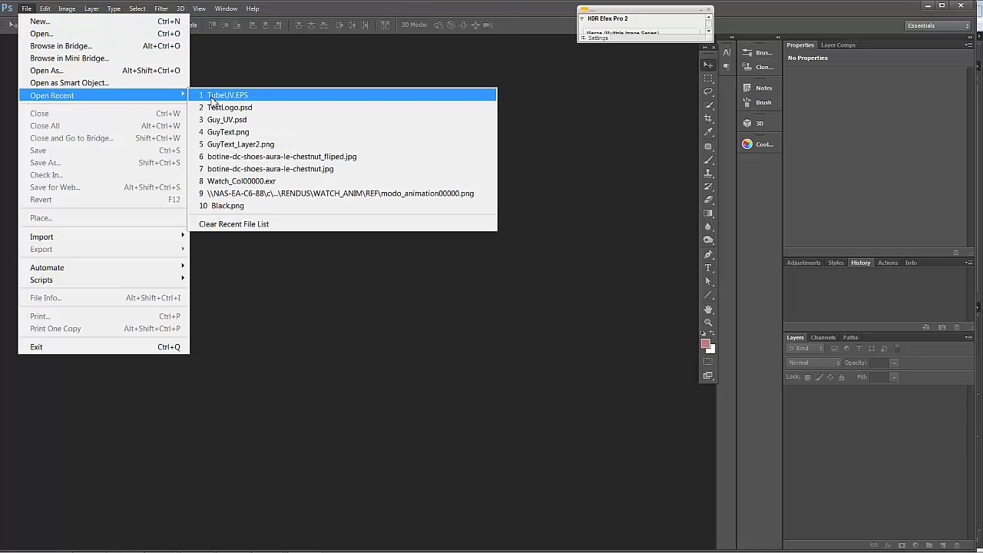
click(213, 100)
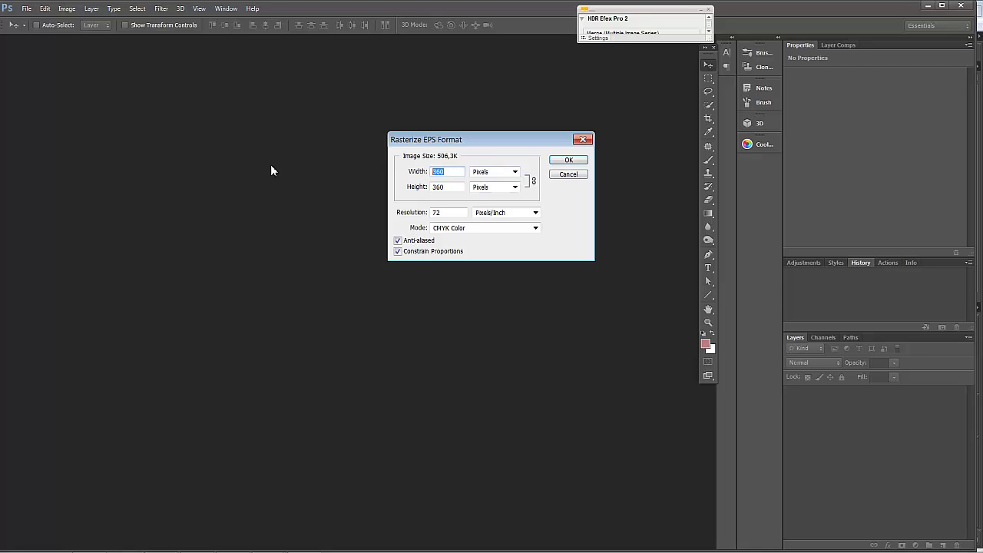
text(2048)
click(533, 230)
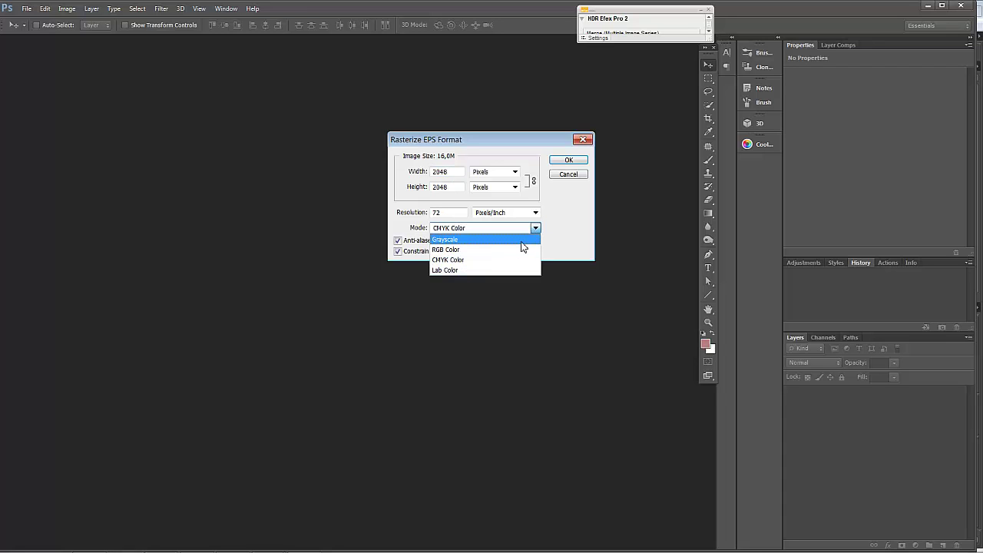
click(453, 251)
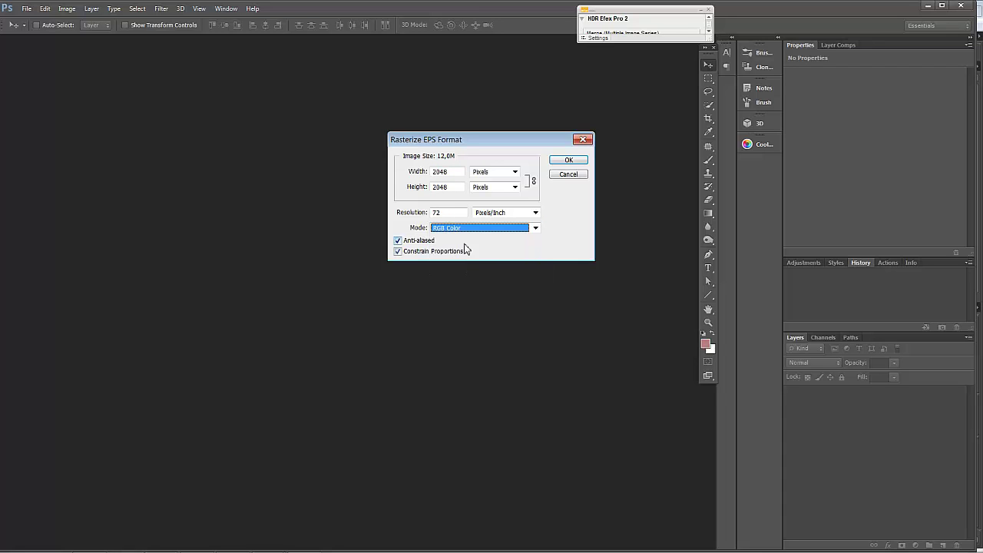
click(535, 230)
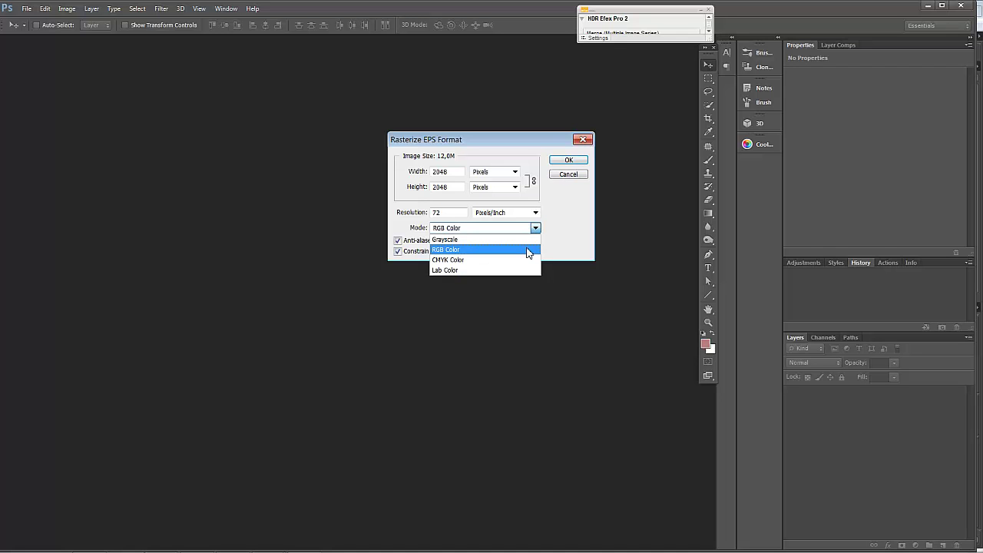
click(529, 251)
click(568, 160)
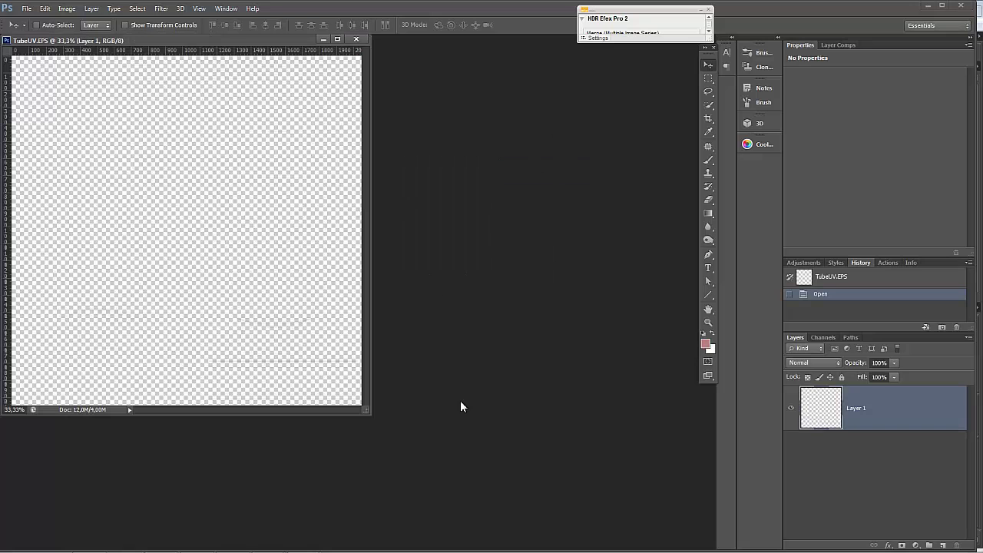
Enlarge the document window and give the wireframe layer a black 2 px outside Stroke effect.
drag(369, 416, 554, 525)
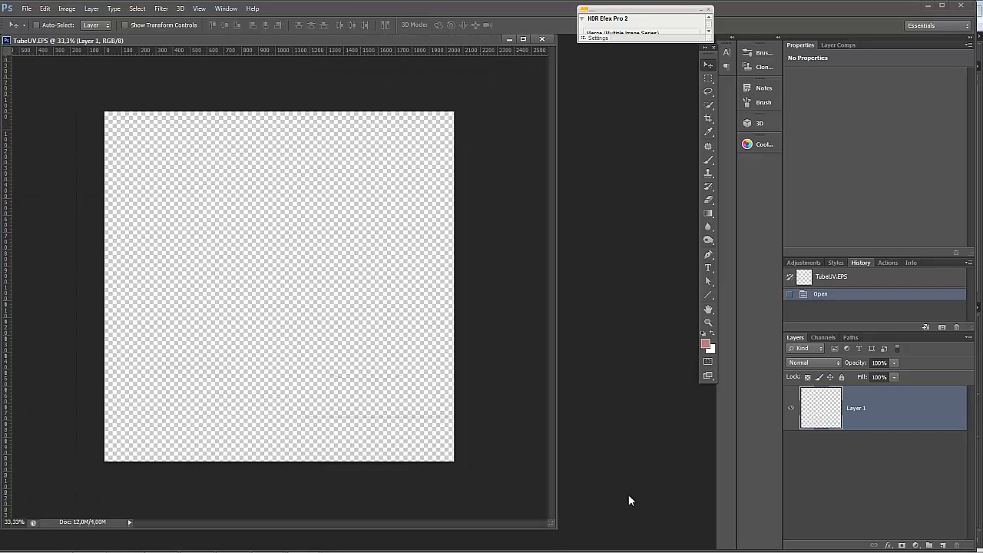
double_click(922, 395)
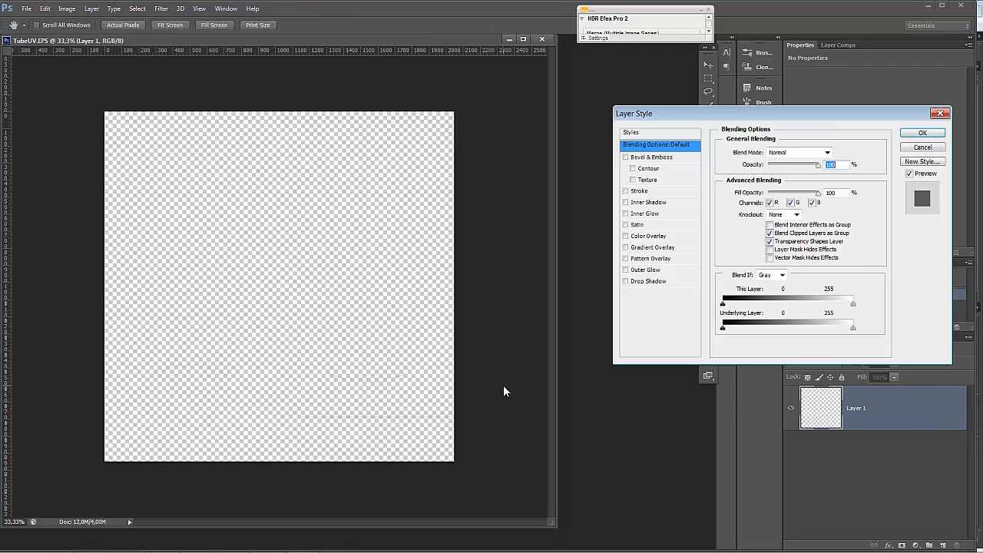
click(639, 192)
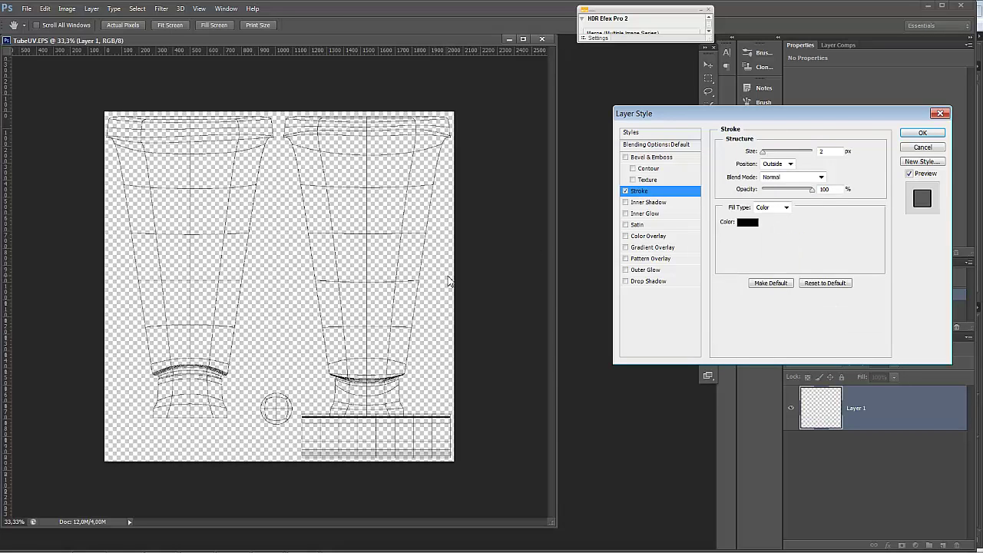
click(915, 134)
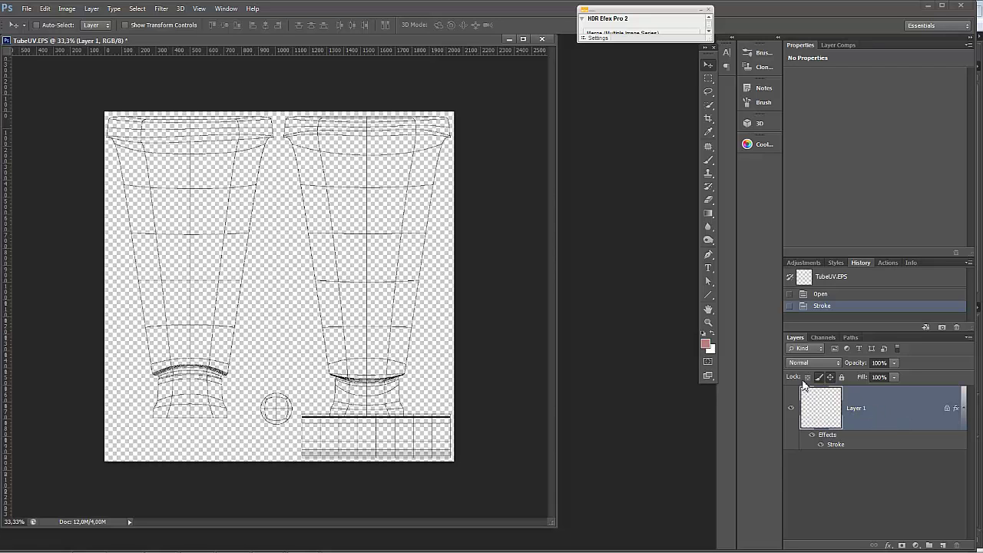
Fully lock the wireframe layer and add a new empty layer beneath it.
click(842, 377)
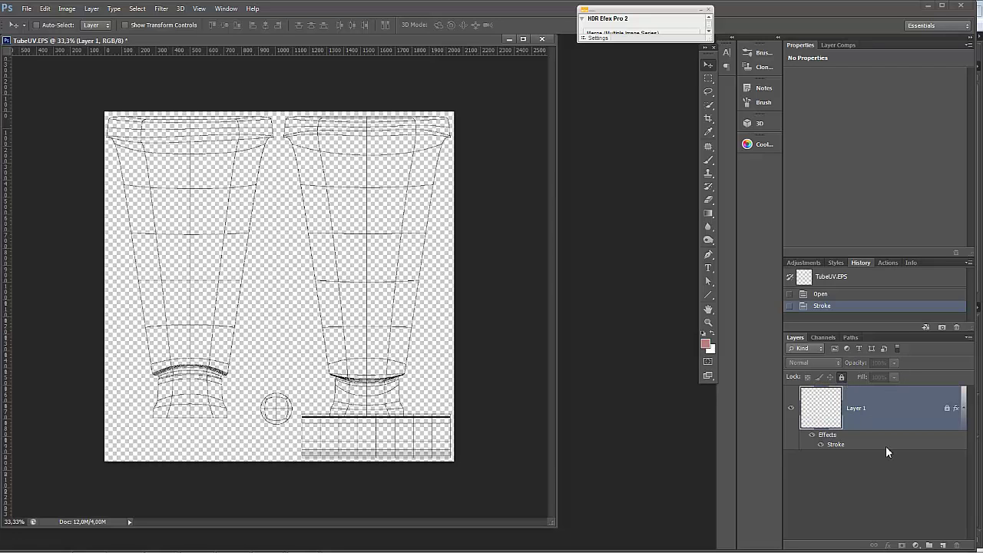
click(943, 546)
drag(894, 412, 896, 490)
Rename the wireframe layer as UV.
double_click(857, 409)
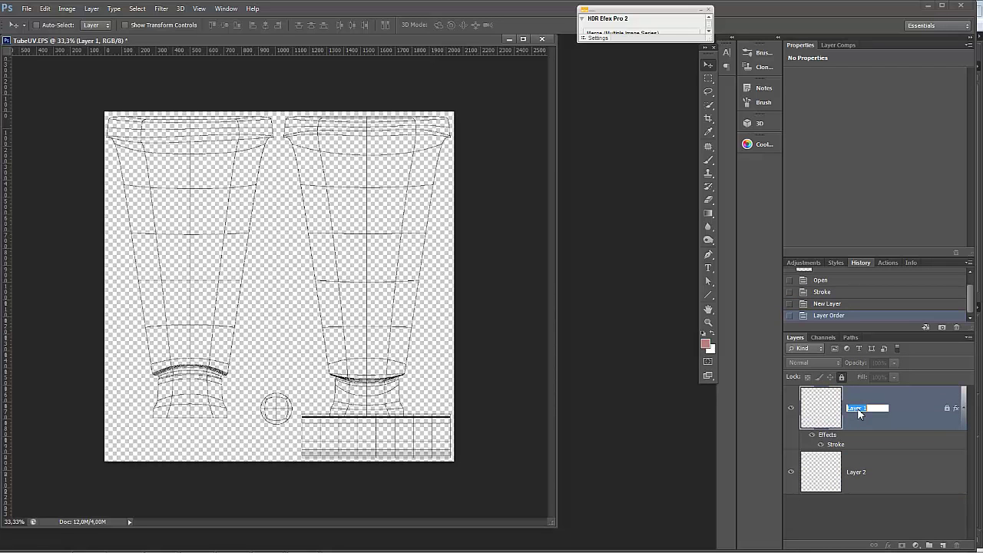
text(UV)
key(Return)
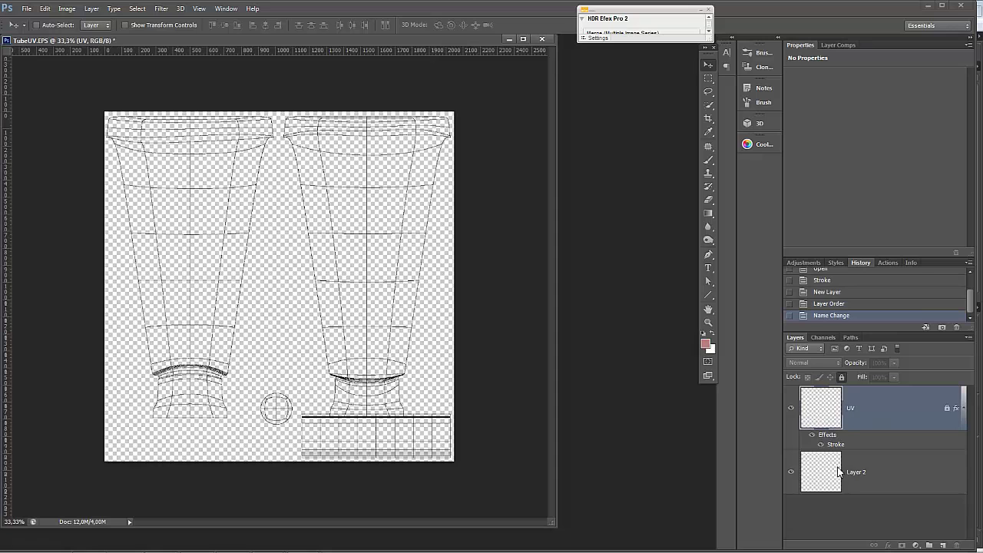
Write "CREME de NUIT" in 72 pt Arial on the empty layer, across the upper part of the right tube island.
click(845, 472)
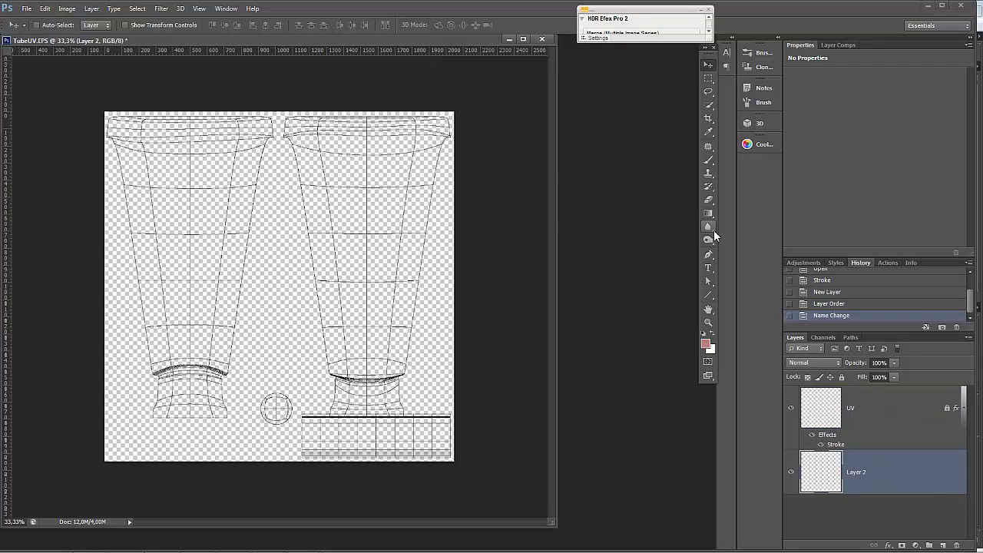
click(708, 268)
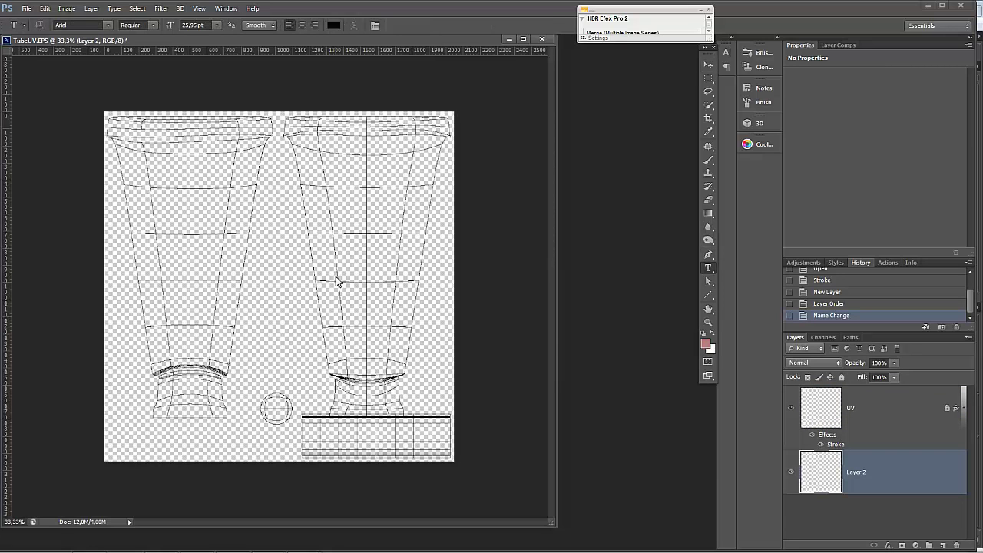
click(322, 184)
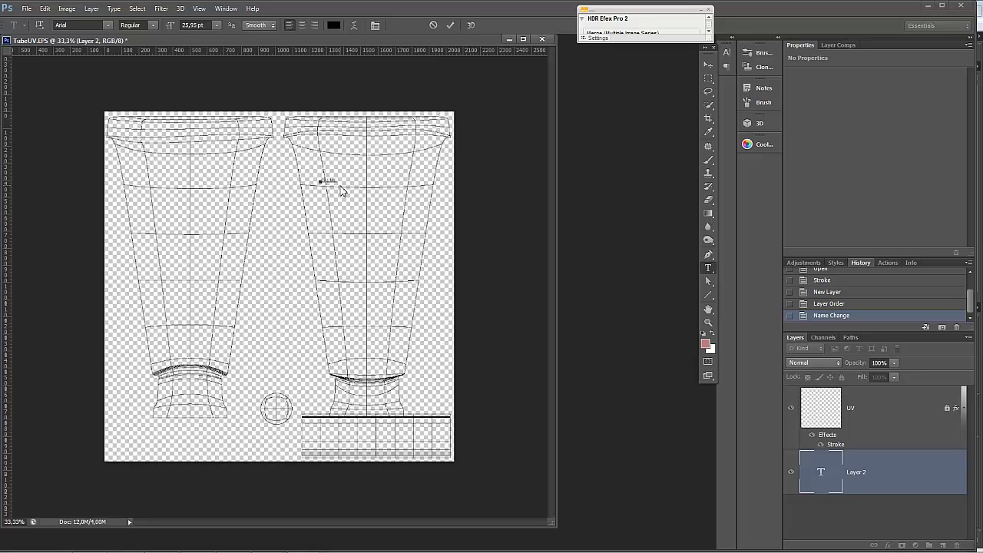
drag(339, 187, 305, 189)
click(217, 24)
click(217, 214)
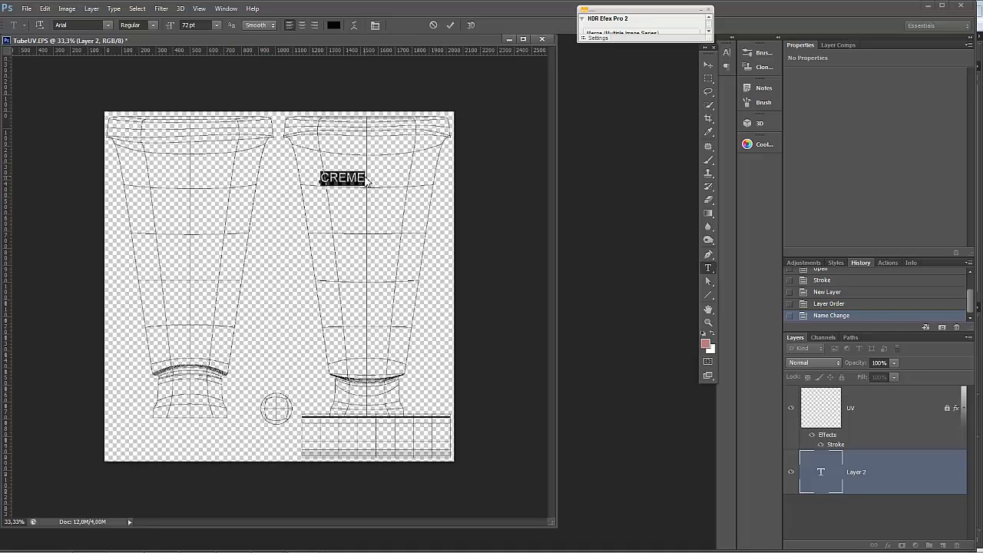
key(Right)
text(de)
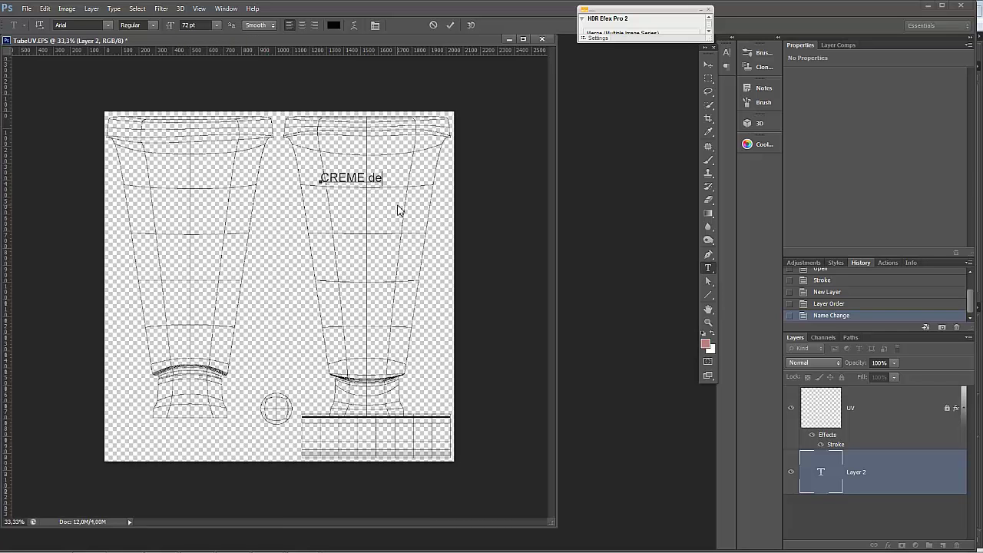
text( NUIT)
Add a line reading "QUINTESCENCE" below the CREME de NUIT title, leaving a gap, and set it to 48 pt.
text(QUINTES)
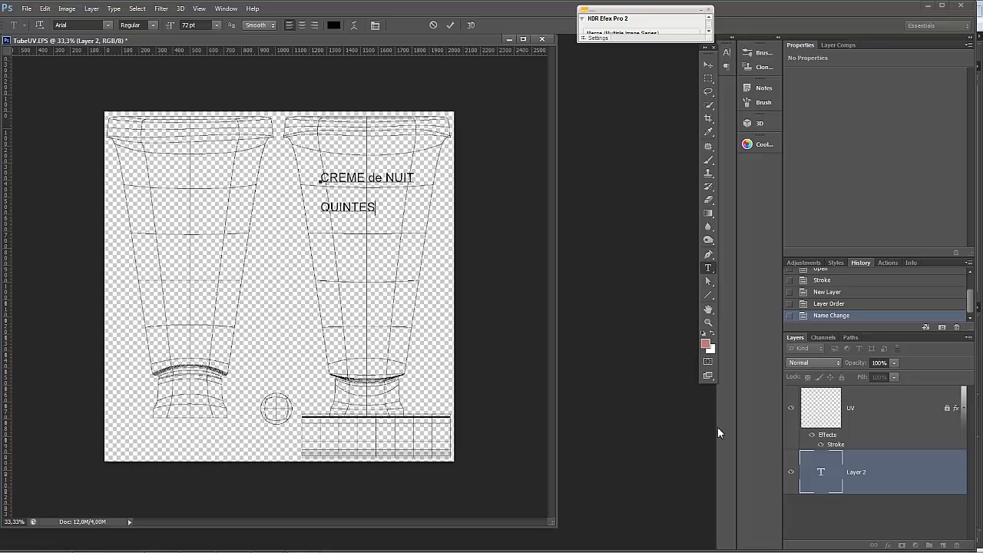
text(CENCE)
drag(420, 208, 311, 213)
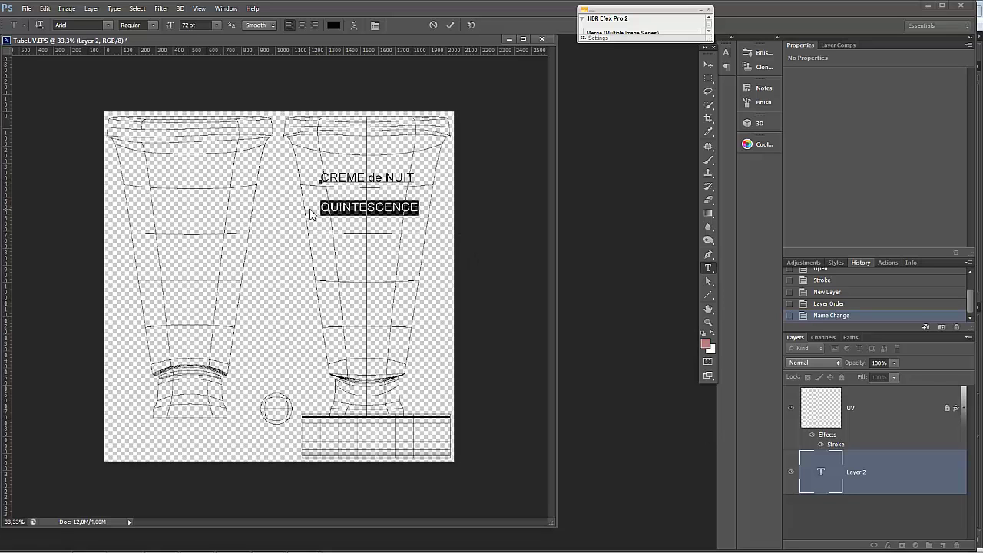
click(215, 25)
click(207, 189)
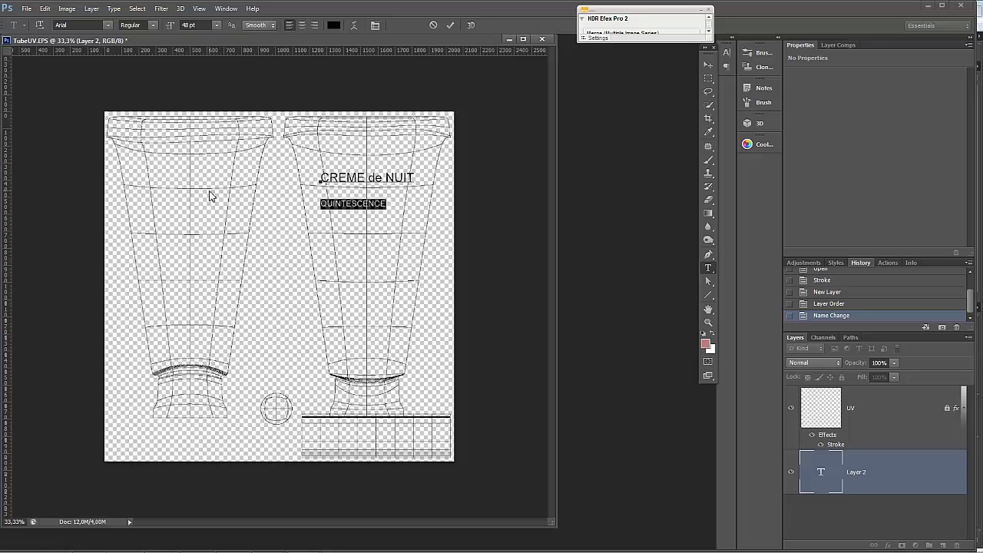
Center-align both text lines and move the text block onto the vertical middle line of the right tube island.
click(305, 24)
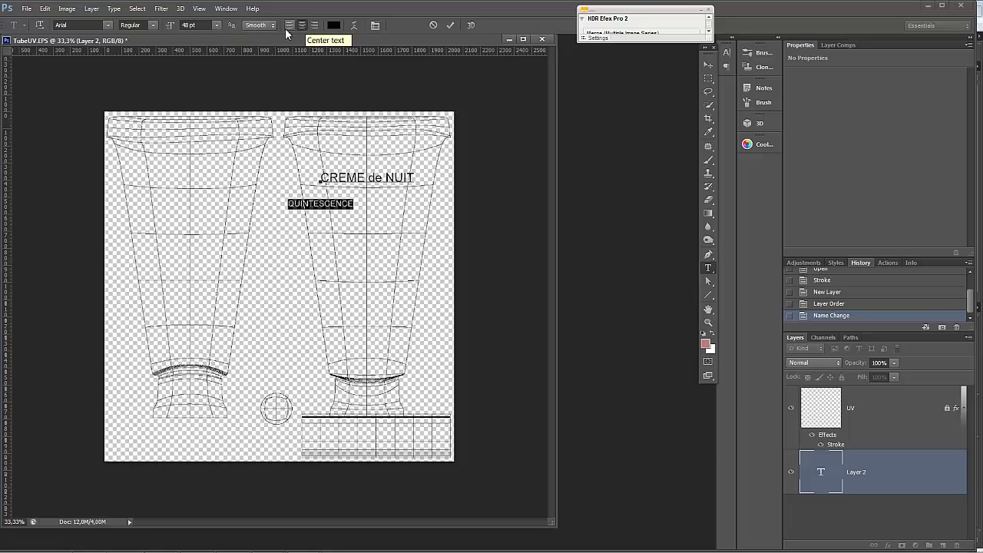
click(289, 24)
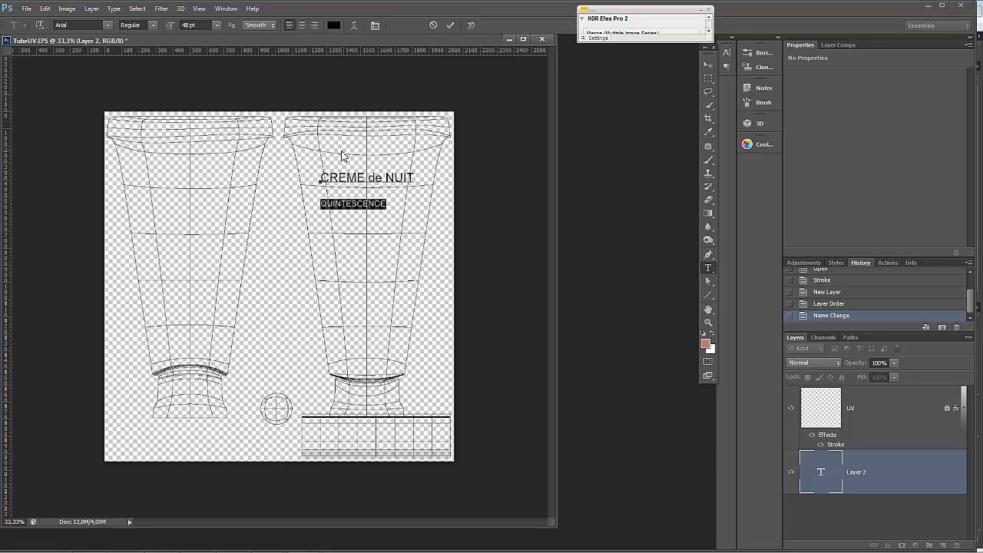
click(321, 206)
drag(322, 179, 427, 231)
click(302, 25)
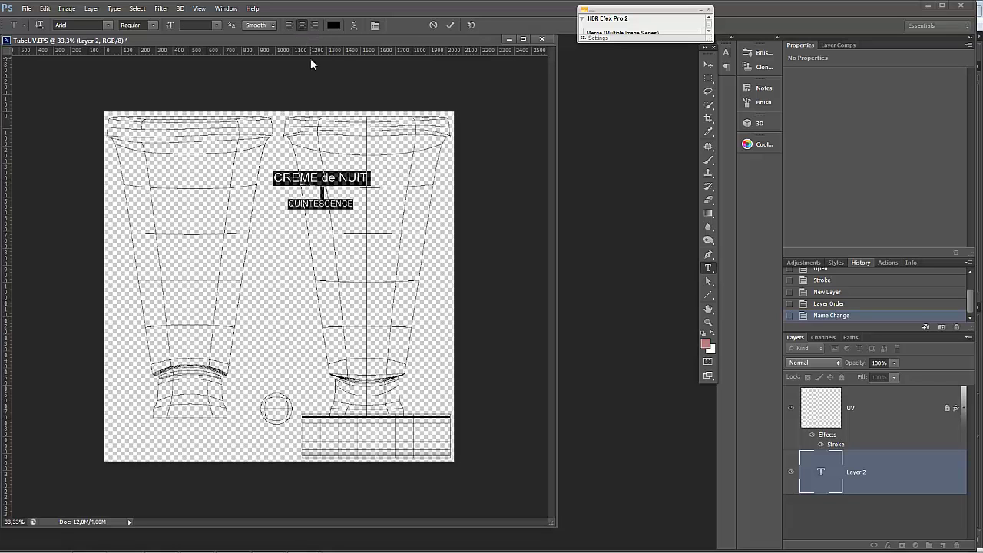
drag(351, 153, 398, 150)
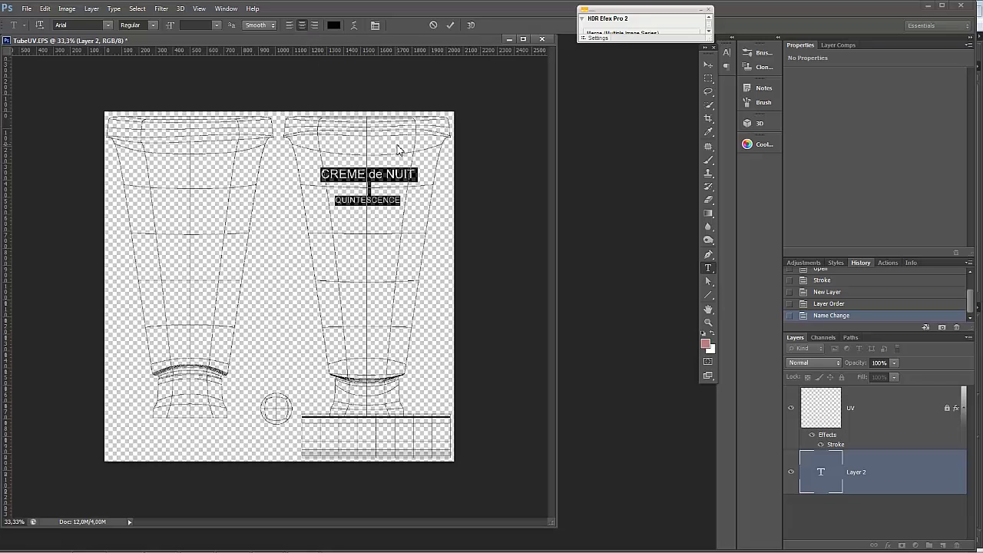
Complete the label text below QUINTESCENCE with the lines "de" and "CAVIAR", then, after a gap, "sans parabenzoids", "sans aluminium" and "sans rien".
click(406, 203)
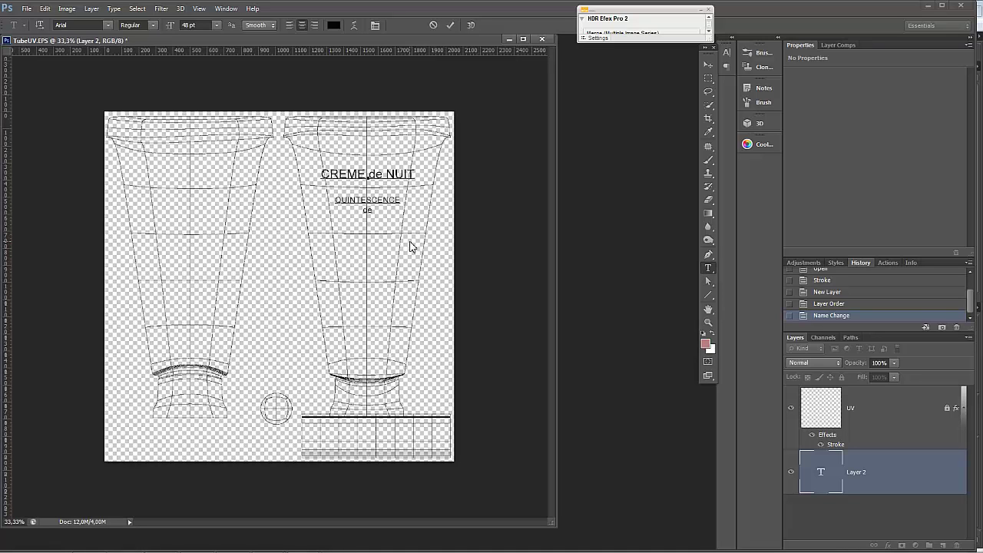
text(VIAR)
text(sans pa)
text(raben)
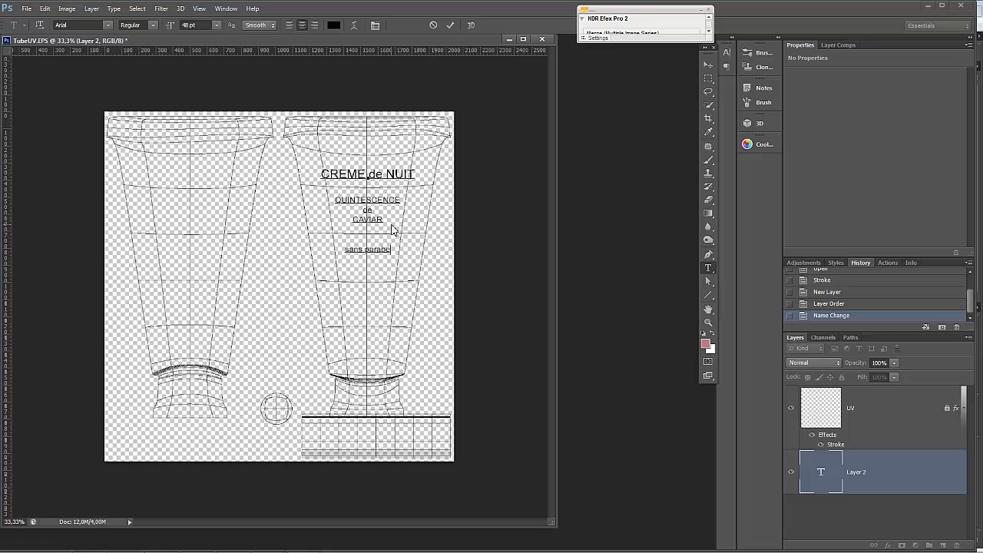
text(zoids)
key(Return)
text(sans al)
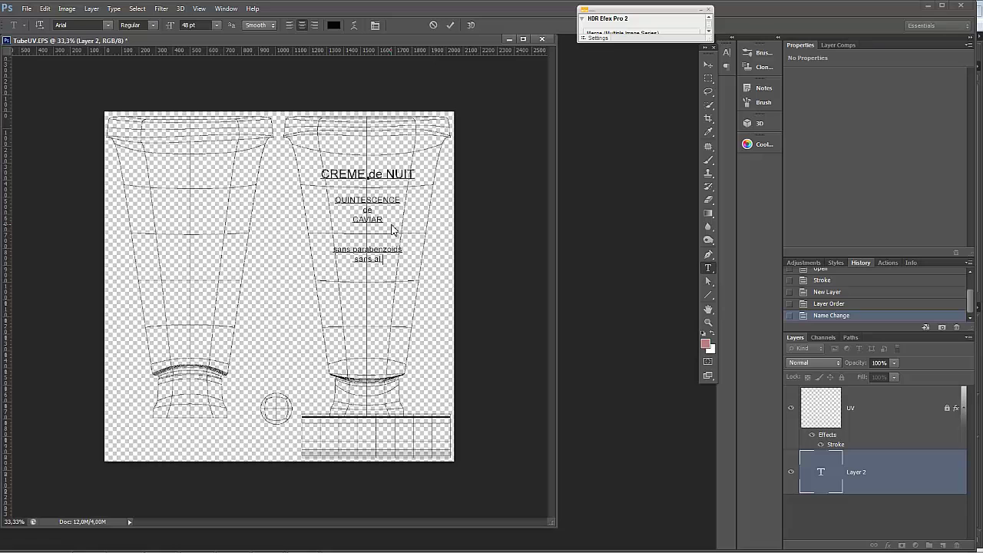
text(uminium )
text(sans rien)
click(708, 65)
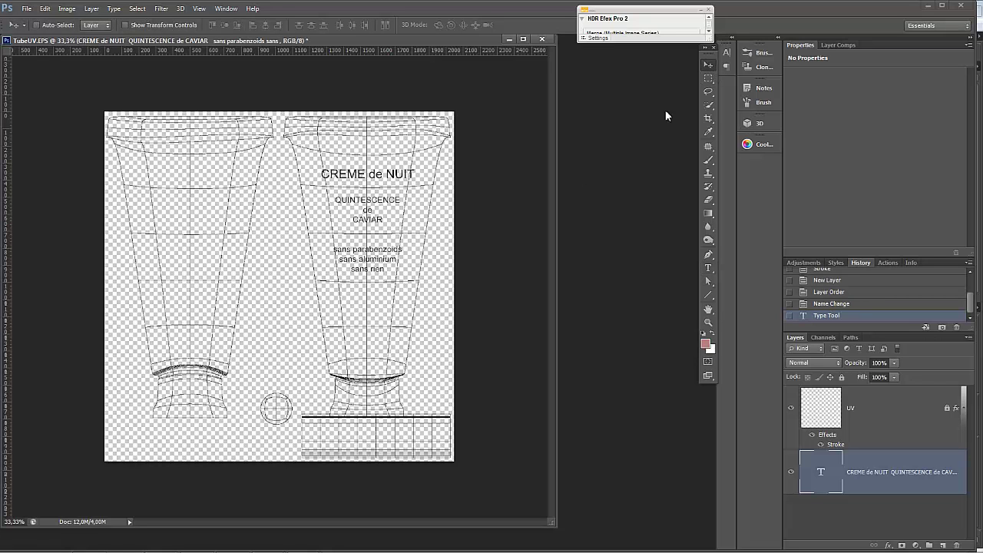
Hide the UV wireframe layer so only the label text shows on the transparent background.
click(791, 407)
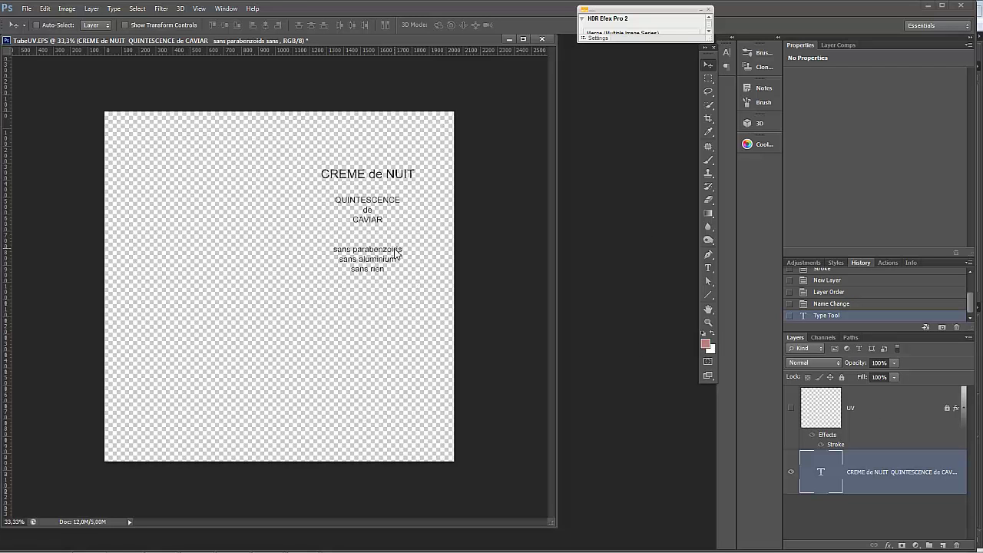
alt+scroll(403, 275, up, 4)
alt+scroll(405, 229, down, 3)
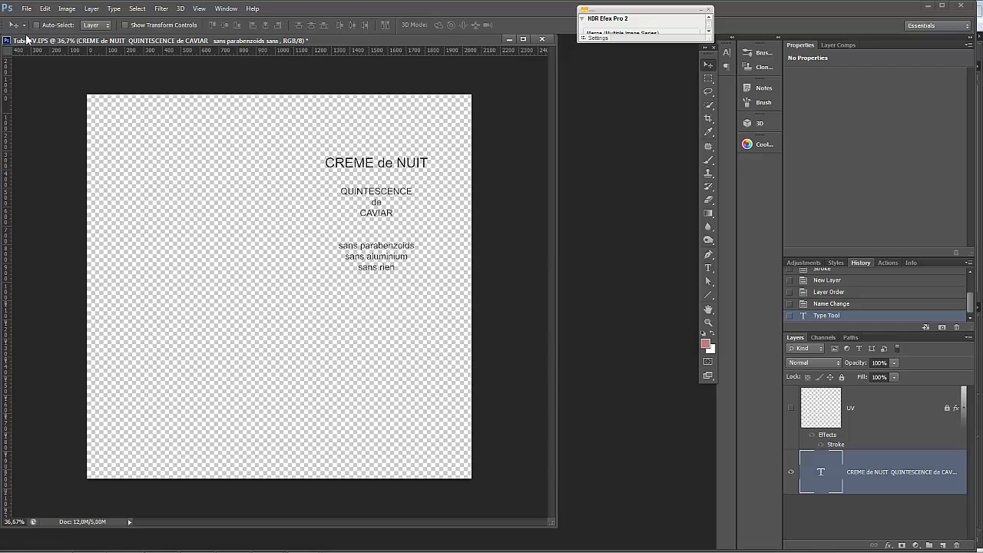
Save a PNG copy as TubeUV_Test.png in the Images folder, with smallest compression and no interlacing.
click(26, 8)
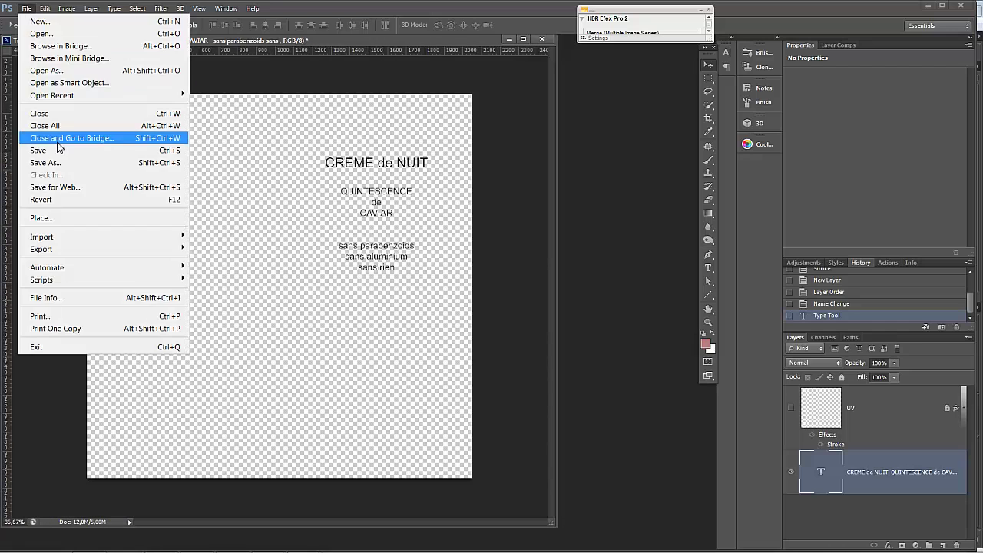
click(64, 166)
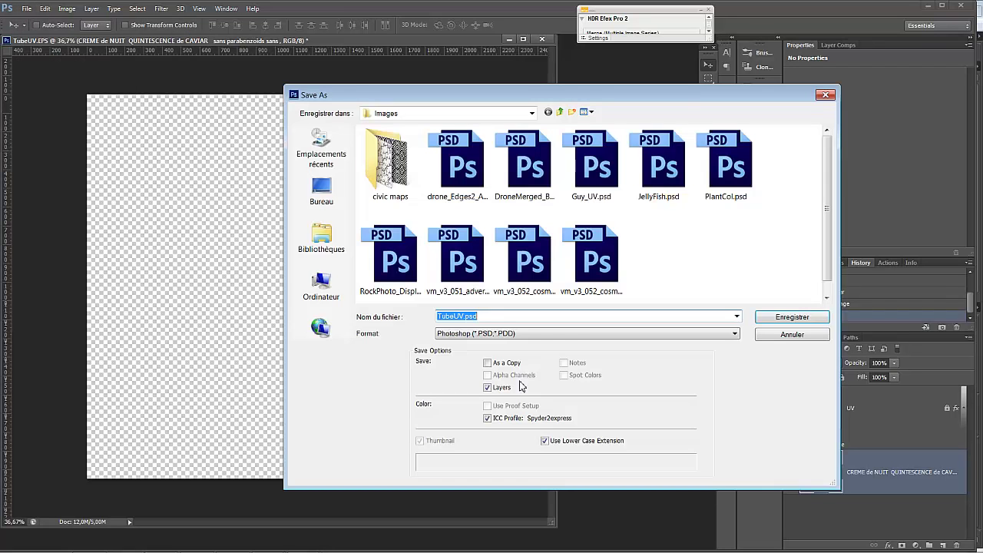
click(588, 333)
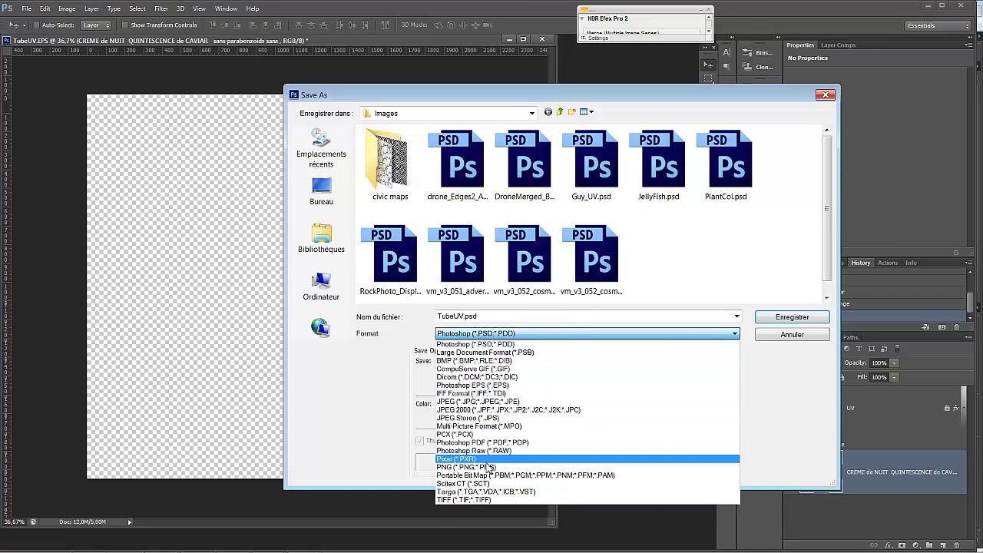
click(537, 466)
double_click(470, 321)
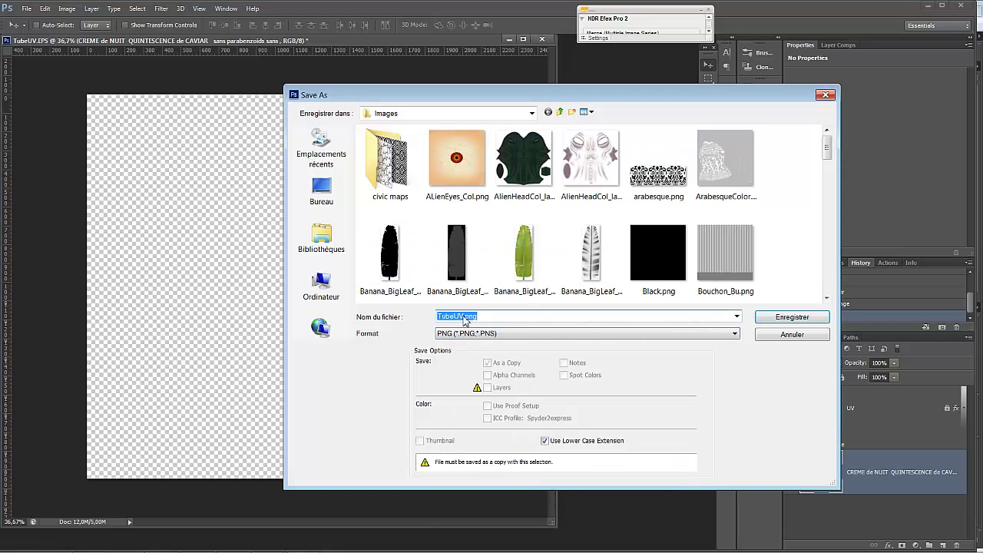
click(465, 318)
click(798, 317)
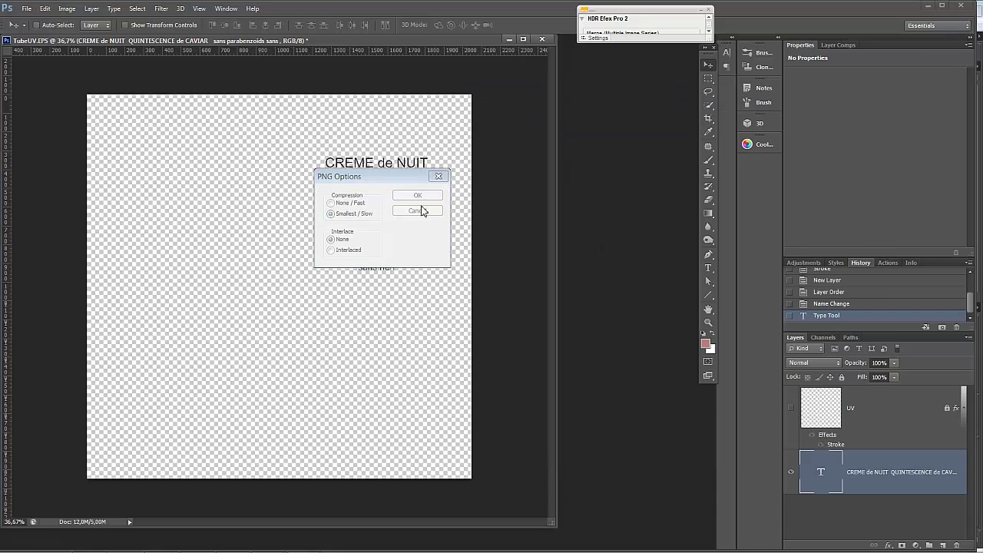
key(Return)
Switch to MODO and load TubeUV_Test.png from the Images folder as an image clip.
mouse_move(232, 541)
mouse_move(201, 544)
click(200, 519)
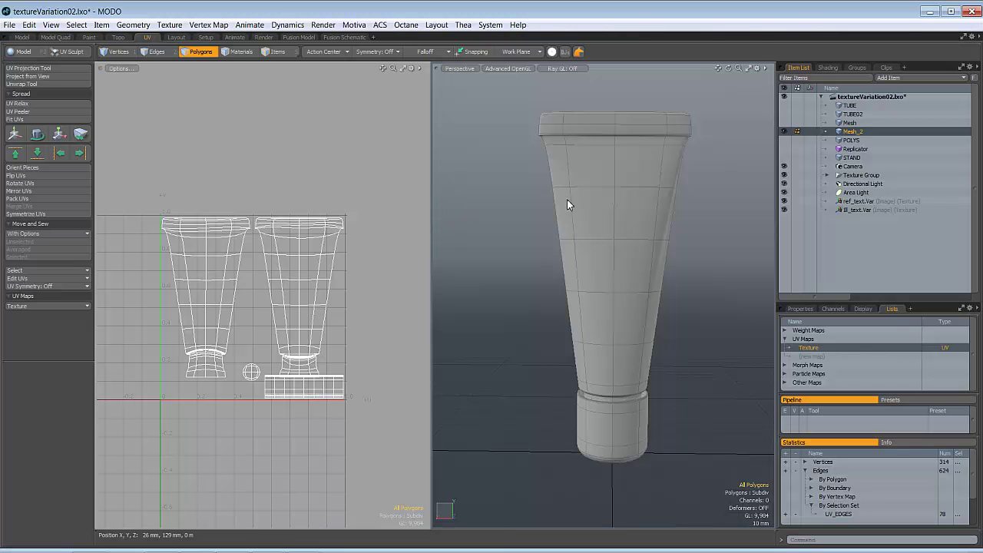
click(884, 68)
click(894, 77)
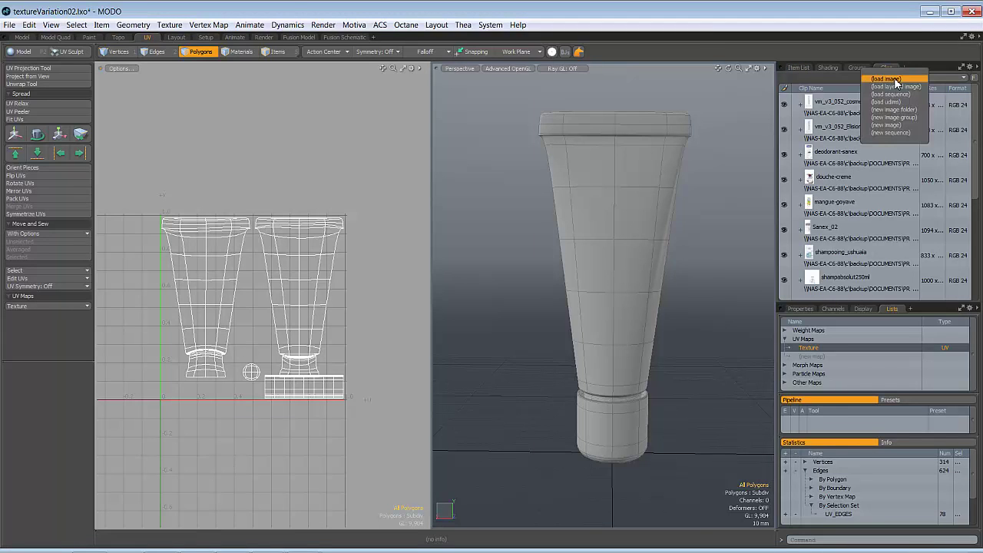
click(890, 79)
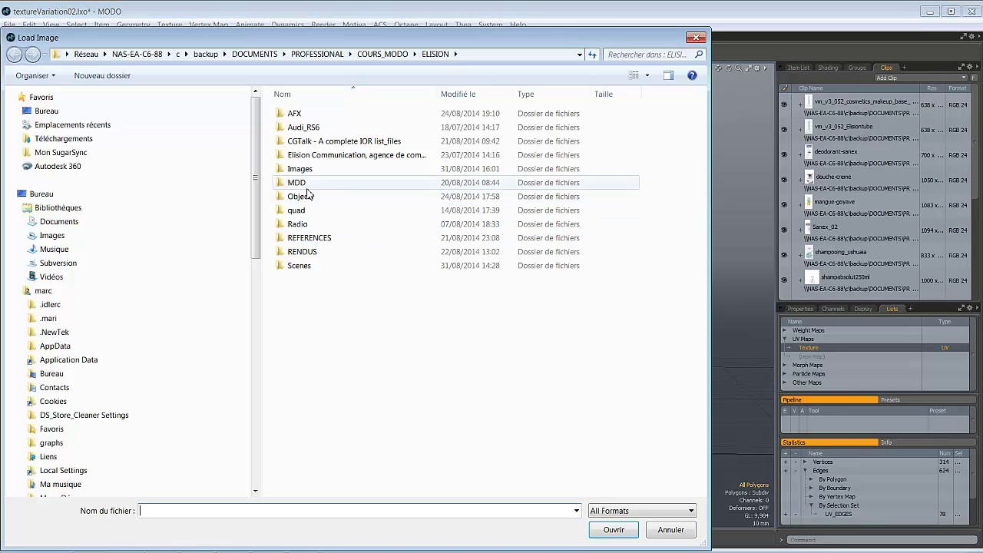
double_click(342, 168)
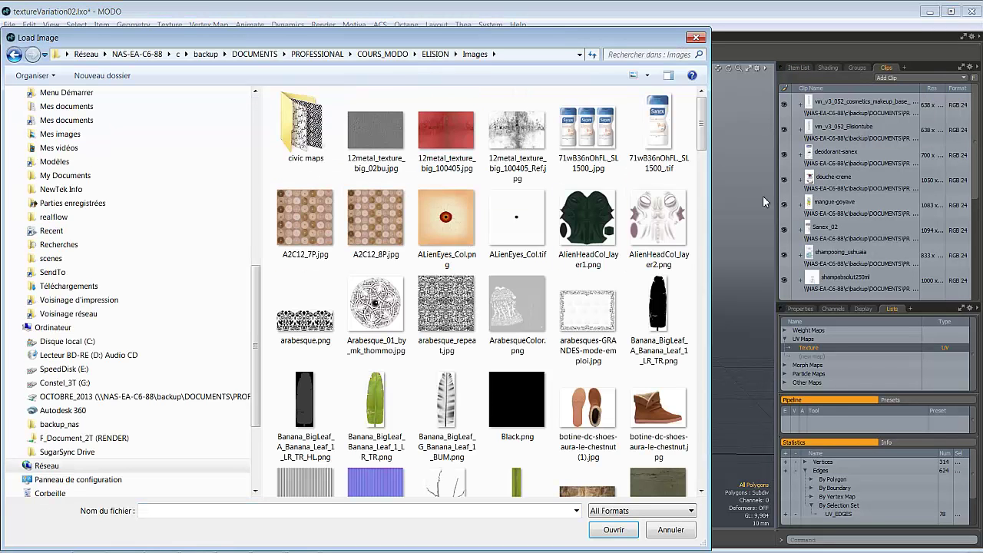
drag(702, 138, 696, 436)
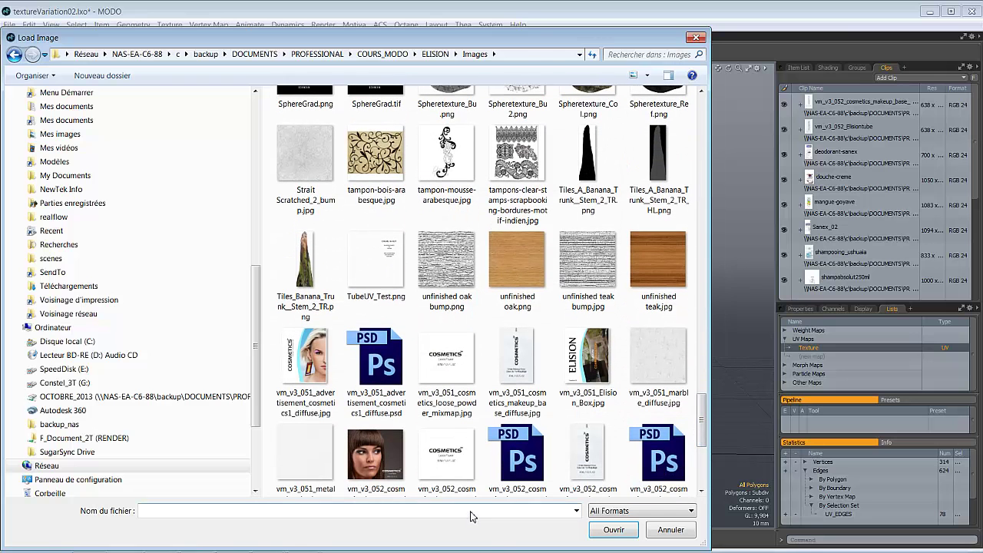
text(t)
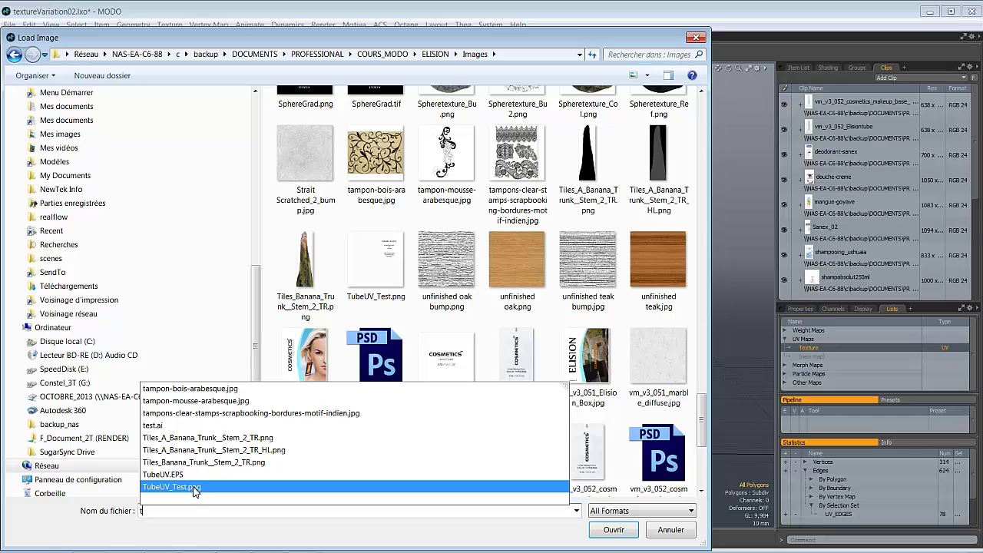
click(326, 487)
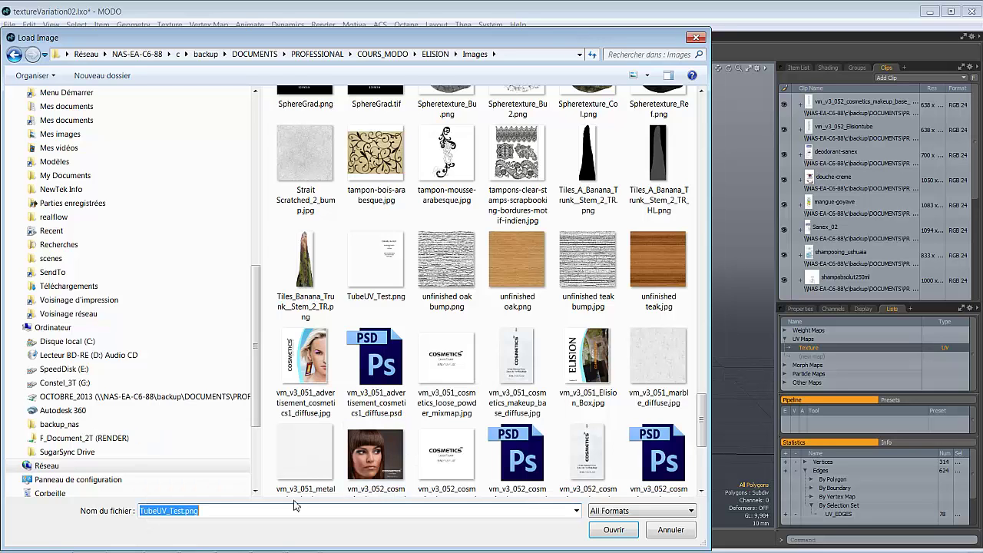
click(613, 529)
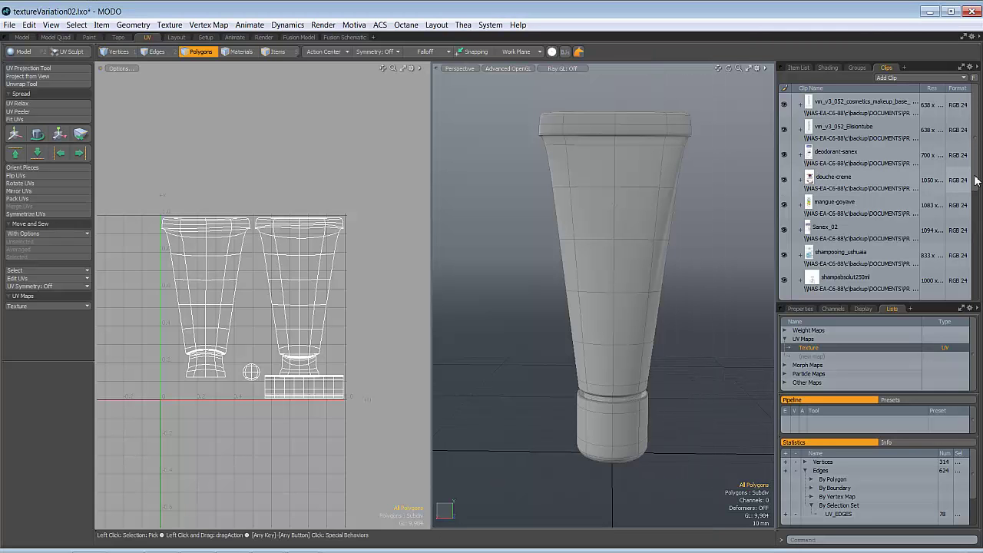
Display the TubeUV_Test clip on the UV map and the tube, and examine how the label text follows the surface.
drag(976, 175, 974, 285)
scroll(831, 273, down, 1)
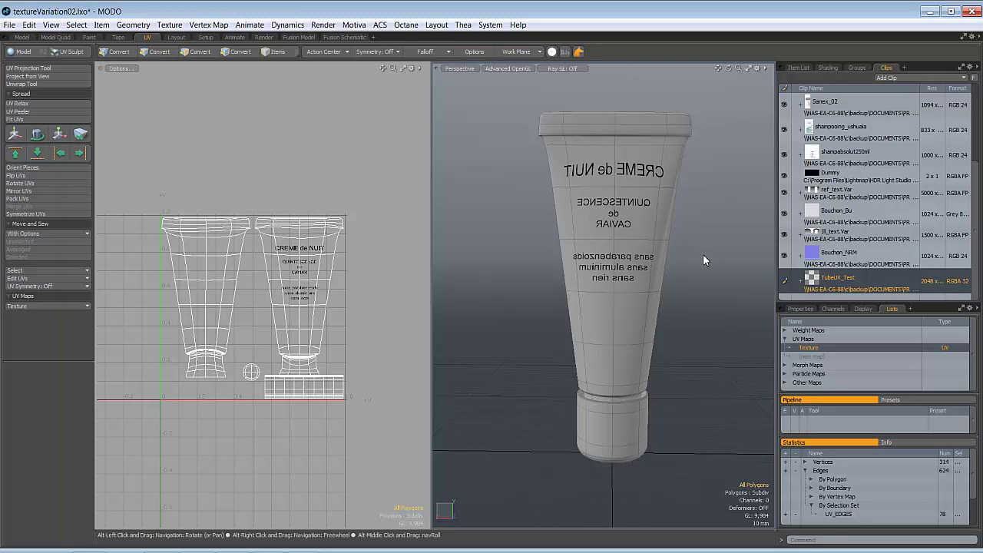
alt+drag(707, 270, 674, 287)
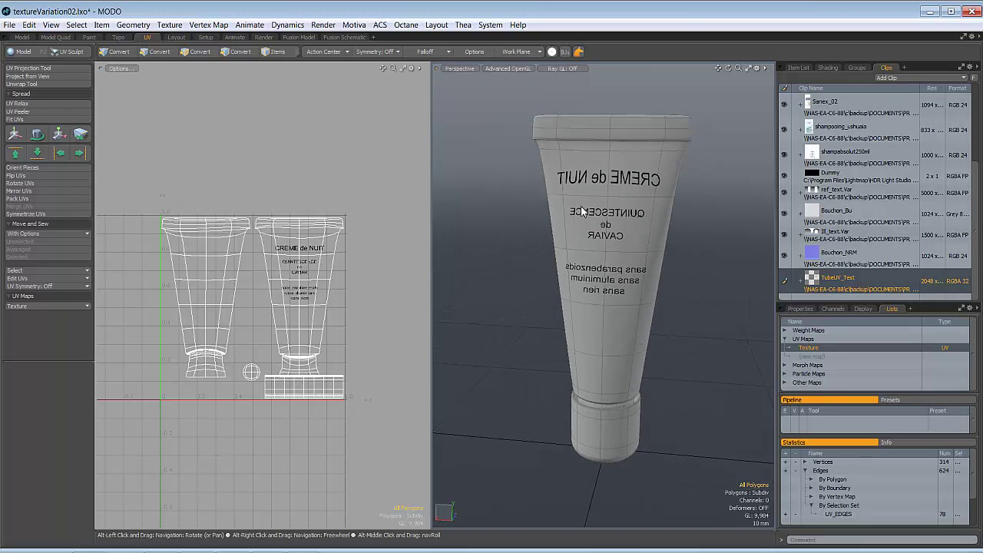
alt+drag(583, 209, 642, 316)
scroll(648, 188, up, 4)
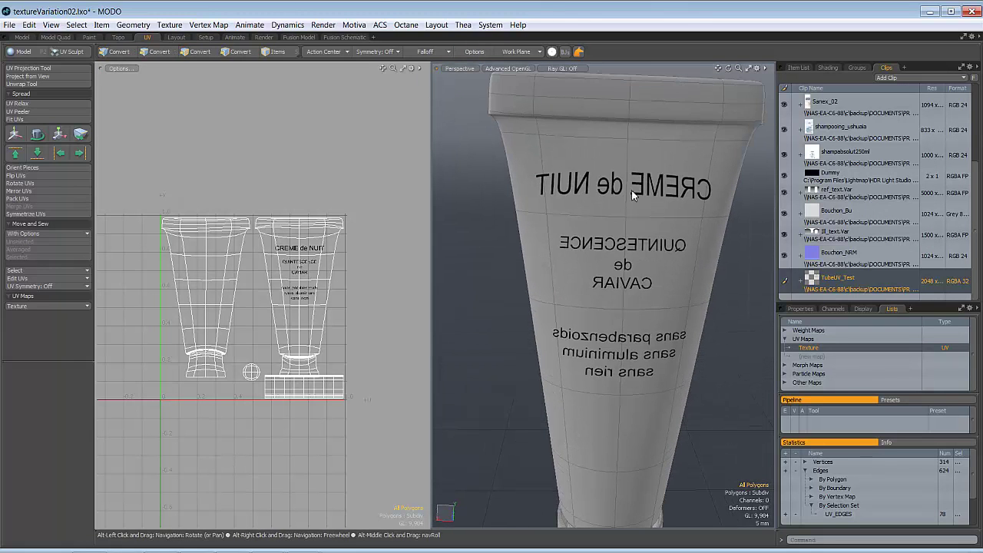
scroll(647, 182, up, 2)
alt+drag(647, 181, 638, 221)
scroll(639, 221, down, 3)
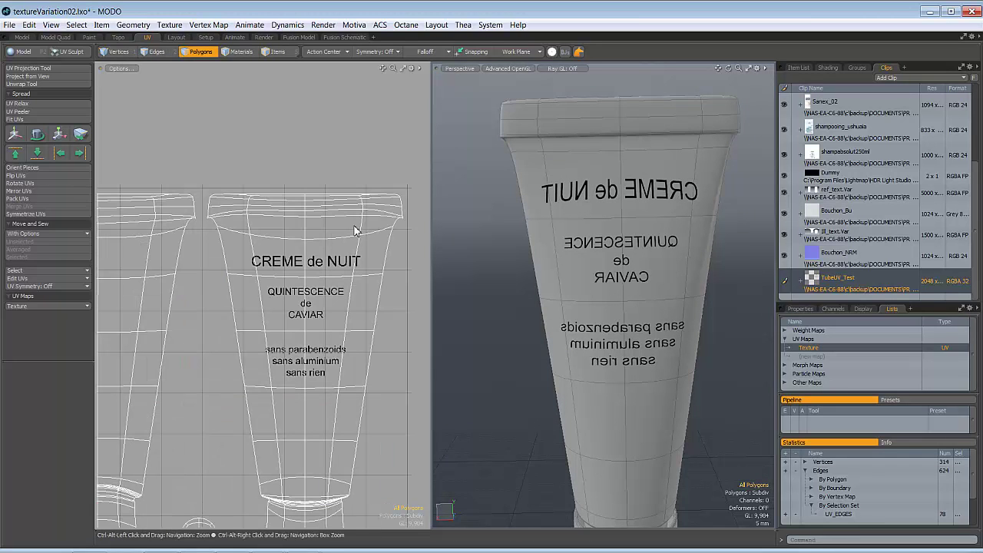
In the right UV island, move the two middle edges of the curved row above CREME de NUIT up level with the row's ends.
scroll(296, 240, up, 3)
click(292, 239)
key(2)
click(293, 239)
shift+click(328, 239)
key(y)
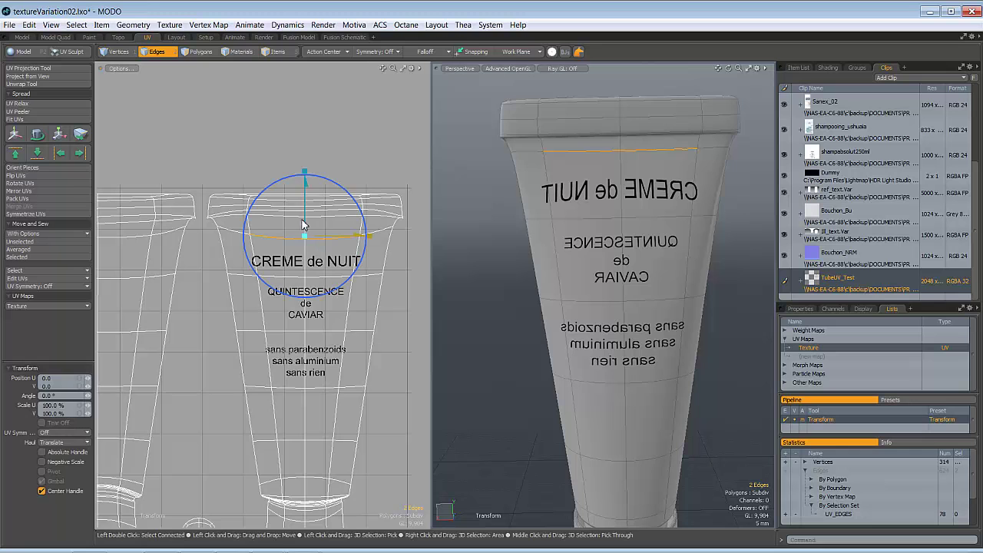
drag(306, 221, 305, 200)
key(space)
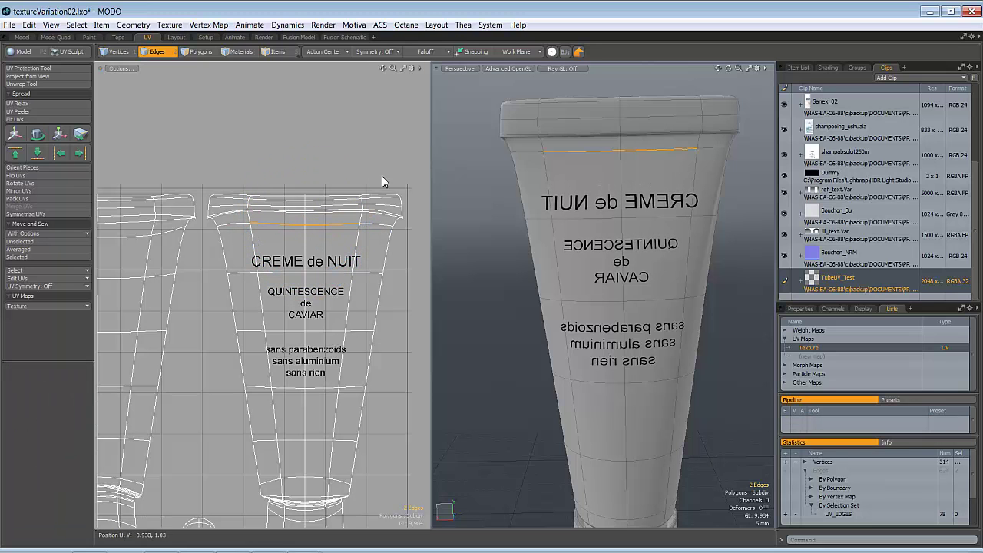
click(384, 178)
Move the two middle edges of the row just above the neck slightly down in the right UV island.
alt+drag(674, 246, 656, 267)
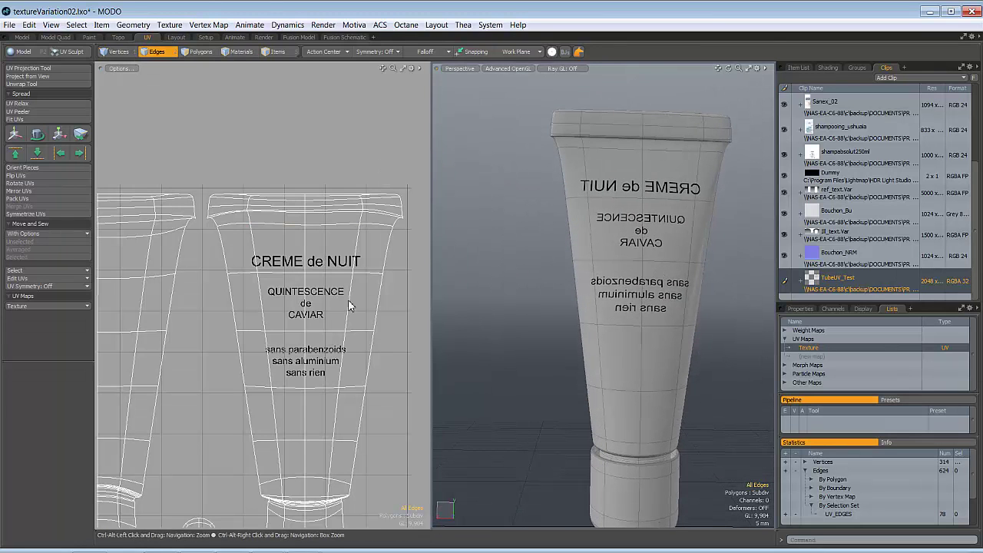
scroll(330, 305, down, 3)
click(342, 431)
shift+click(325, 430)
key(y)
drag(329, 394, 331, 393)
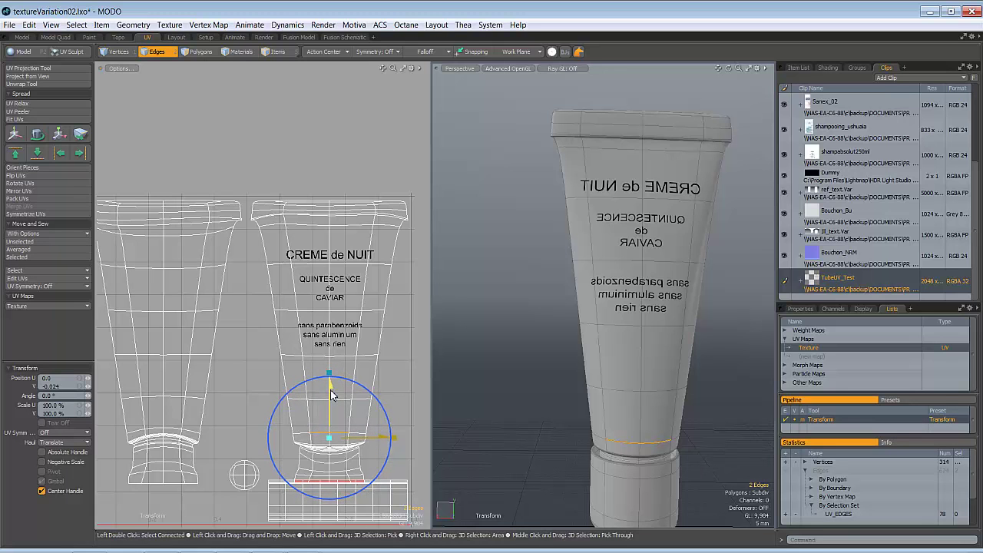
key(q)
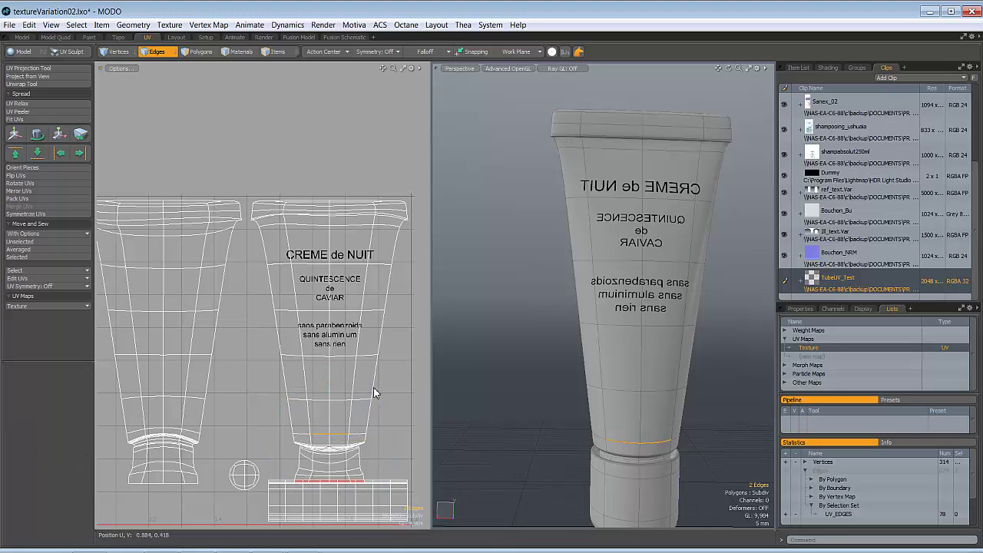
click(380, 373)
Align the right island's edge rows below "sans rien", below "CAVIAR" and below "CREME de NUIT" Up so each becomes straight.
double_click(345, 358)
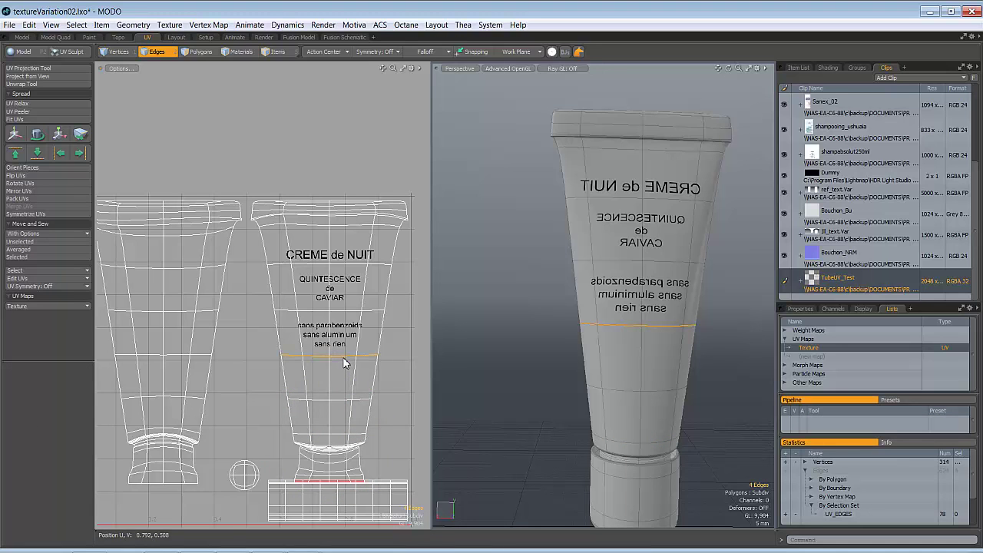
right_click(344, 360)
click(343, 377)
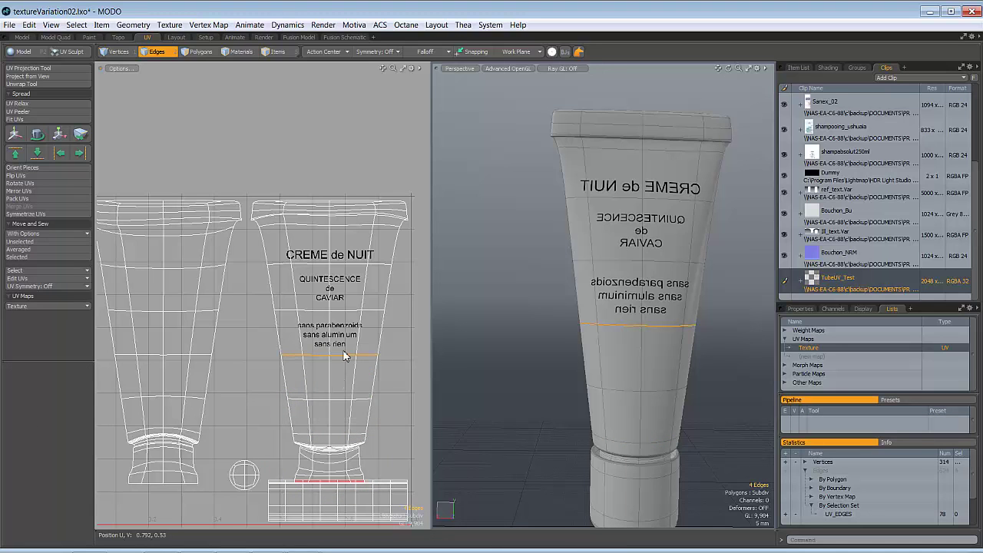
double_click(346, 311)
right_click(346, 310)
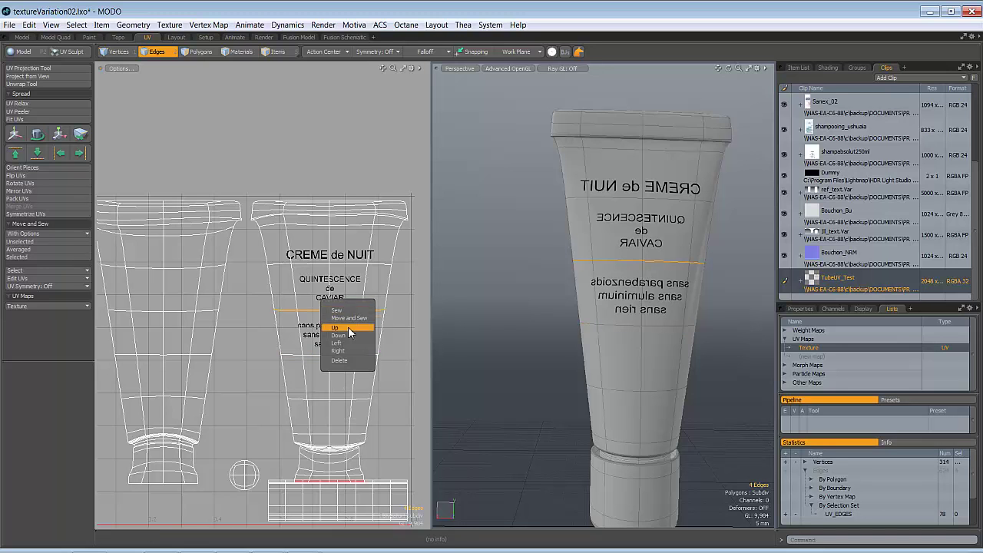
click(346, 324)
double_click(349, 263)
right_click(350, 263)
click(351, 287)
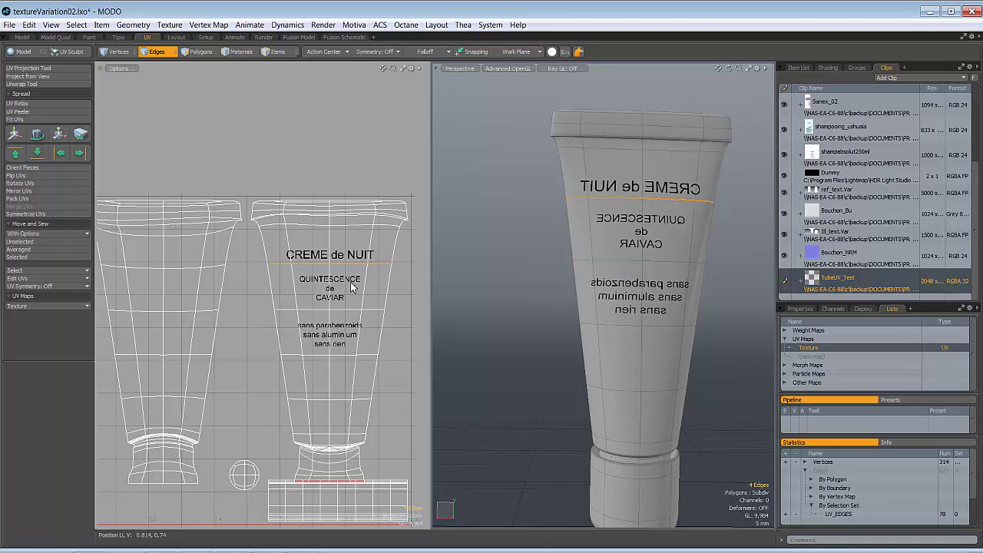
Align the edge row above the CREME de NUIT title Up and shift it slightly down in the UV map.
double_click(347, 226)
right_click(346, 226)
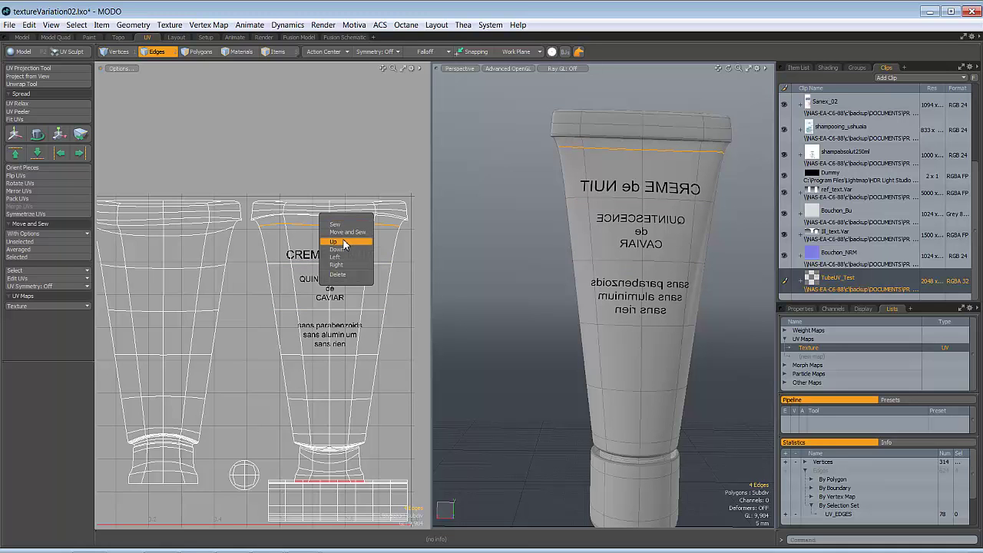
click(344, 243)
key(y)
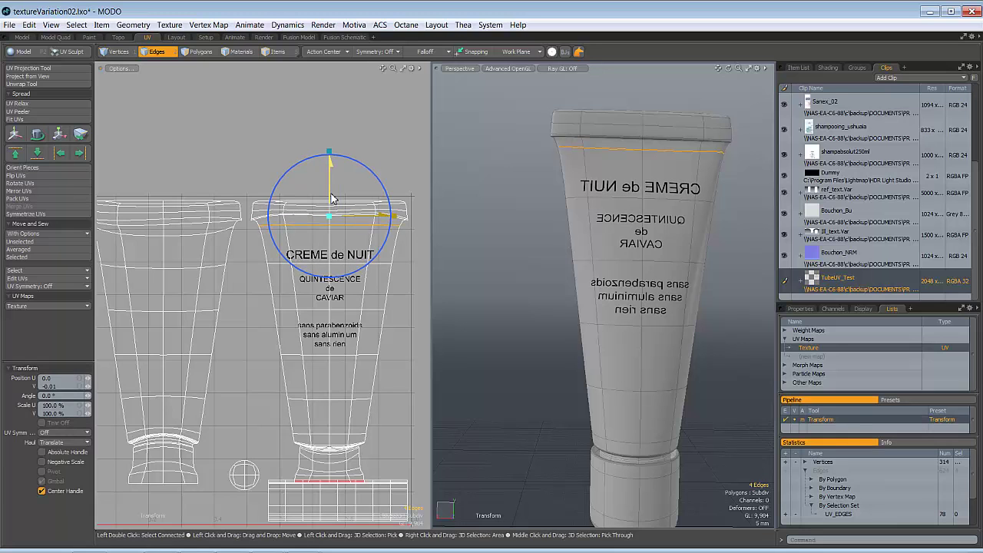
key(space)
Straighten the two lowest horizontal edge rows of the tube body, just above the neck, in the right UV island.
double_click(326, 433)
right_click(326, 434)
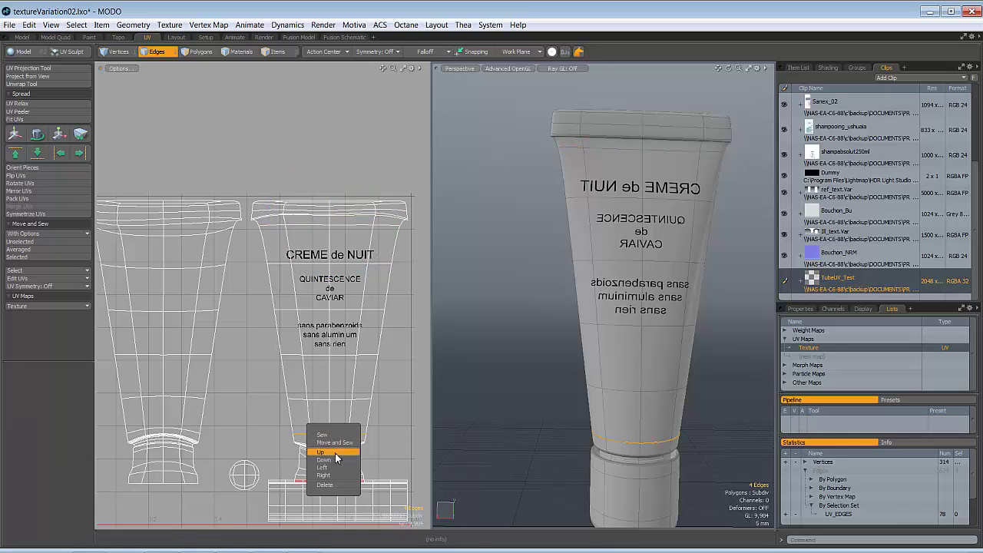
click(334, 466)
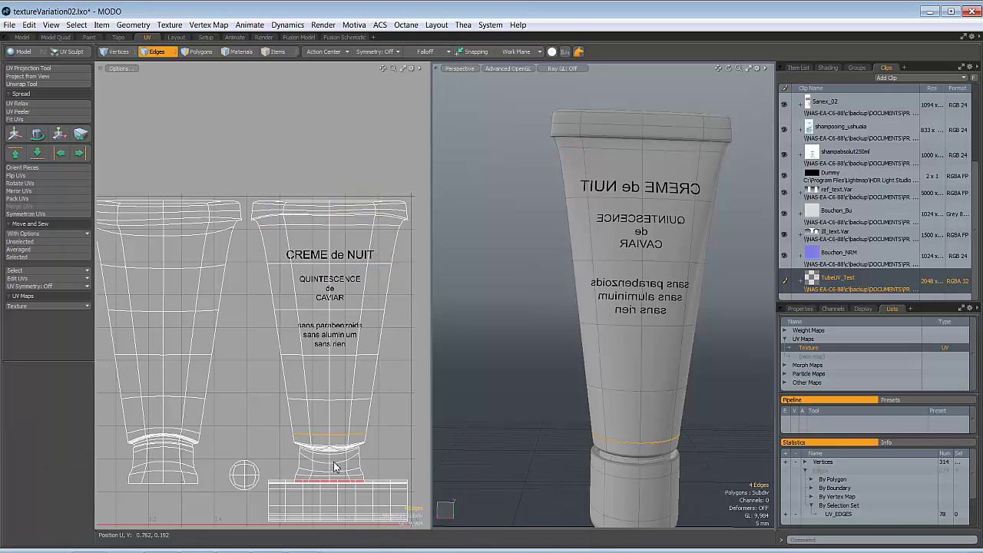
double_click(342, 407)
right_click(342, 407)
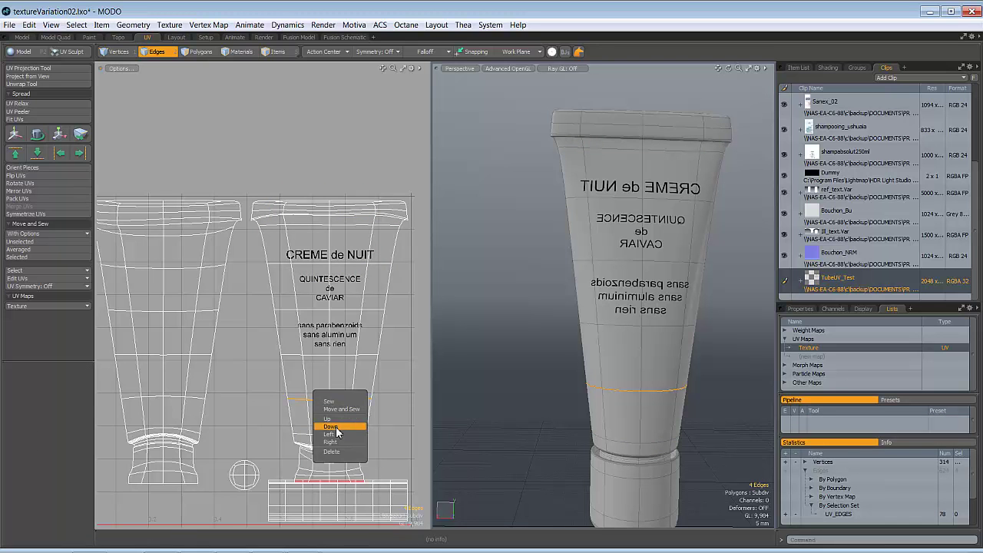
click(351, 425)
Mirror the right UV island horizontally by scaling all its polygons to -100% in U.
click(536, 356)
alt+drag(535, 356, 450, 331)
key(space)
key(space)
key(space)
key(space)
double_click(342, 309)
key(y)
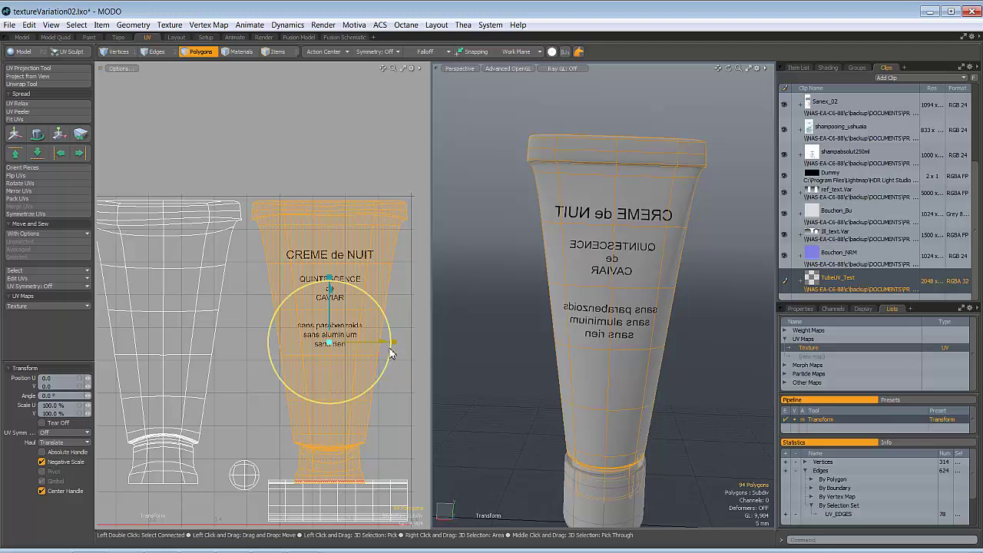
mouse_move(395, 344)
mouse_down()
mouse_move(291, 343)
mouse_move(397, 347)
mouse_move(387, 351)
mouse_up()
click(49, 405)
text(-100)
key(Return)
alt+drag(569, 208, 584, 205)
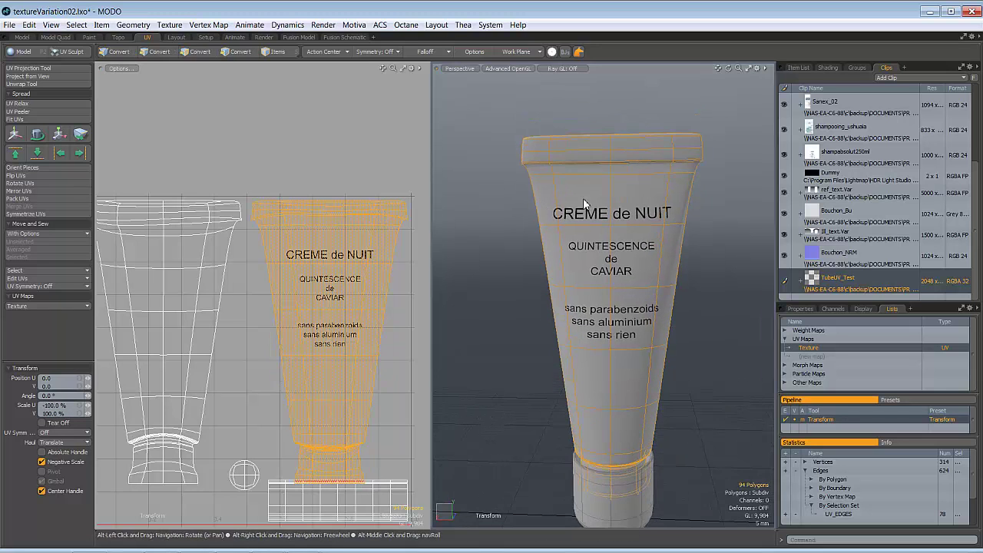
key(space)
click(616, 123)
Straighten the curved edge rows across the neck of the right UV island.
ctrl+alt+drag(639, 285, 651, 301)
key(a)
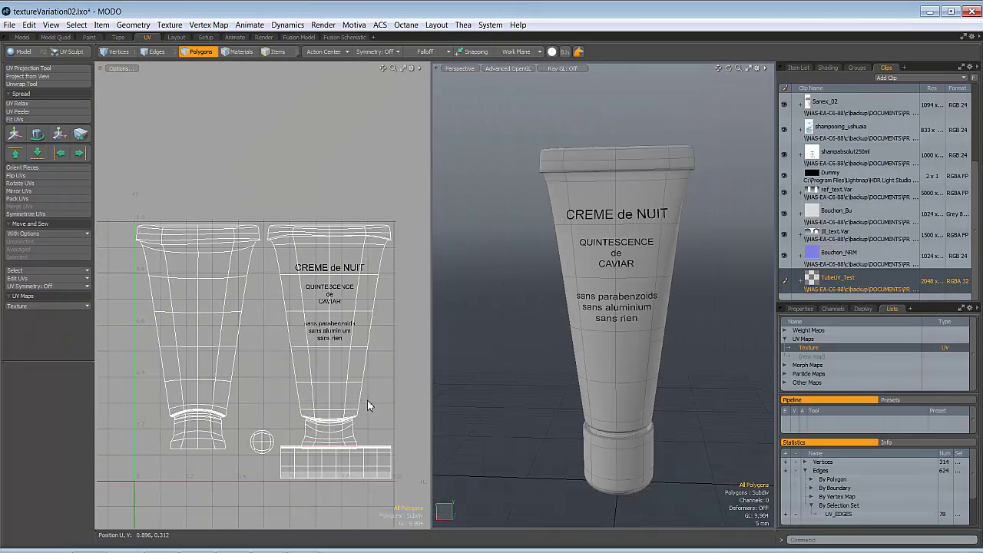
scroll(346, 403, up, 10)
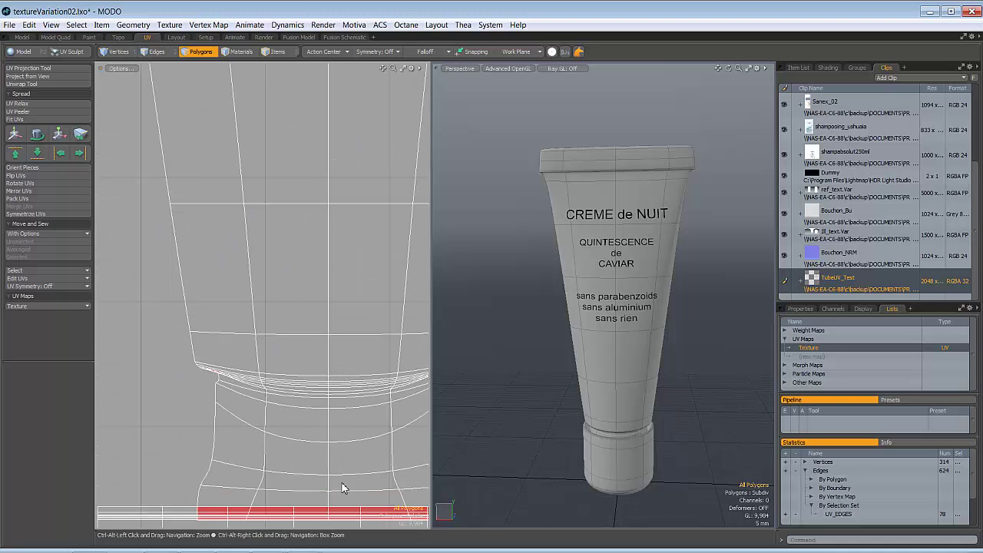
scroll(342, 448, down, 3)
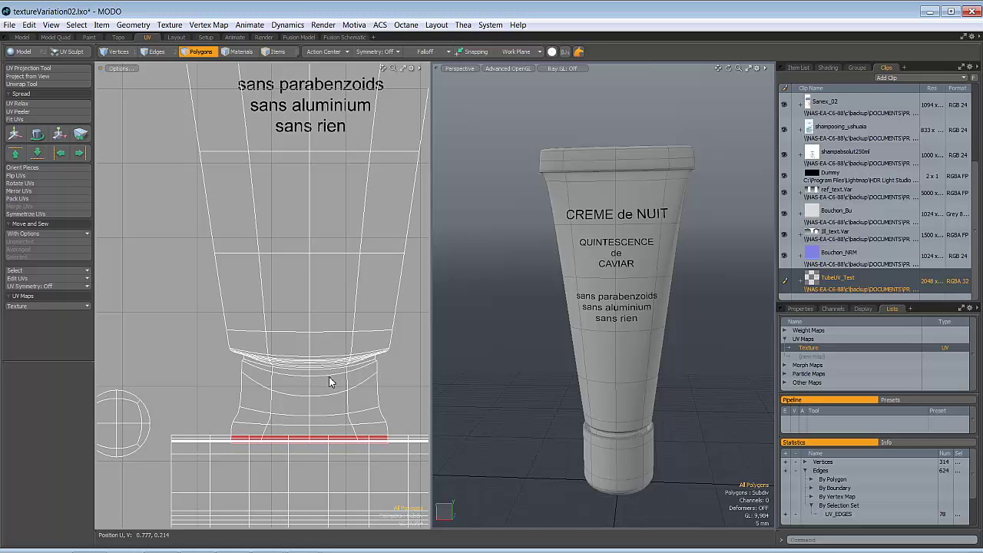
key(2)
double_click(329, 382)
right_click(329, 381)
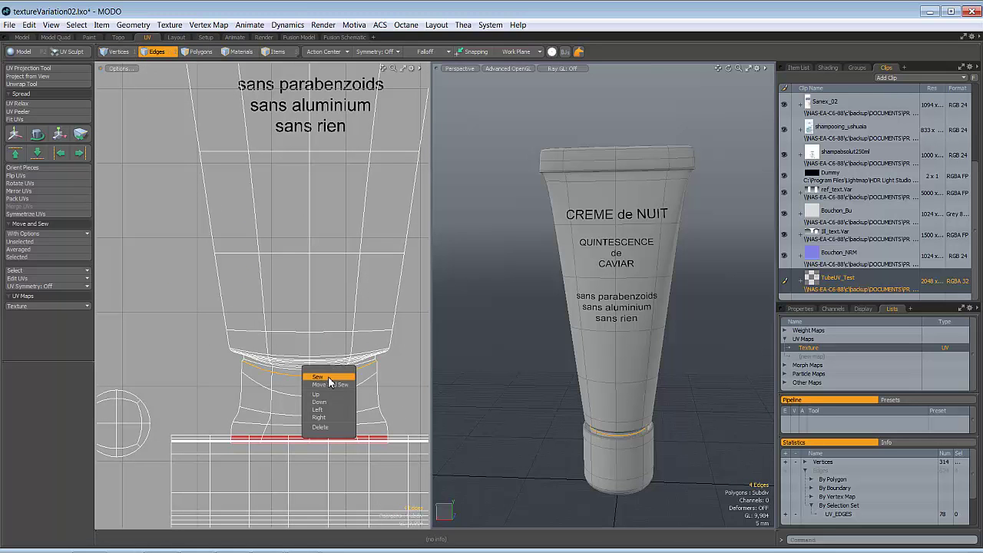
click(329, 395)
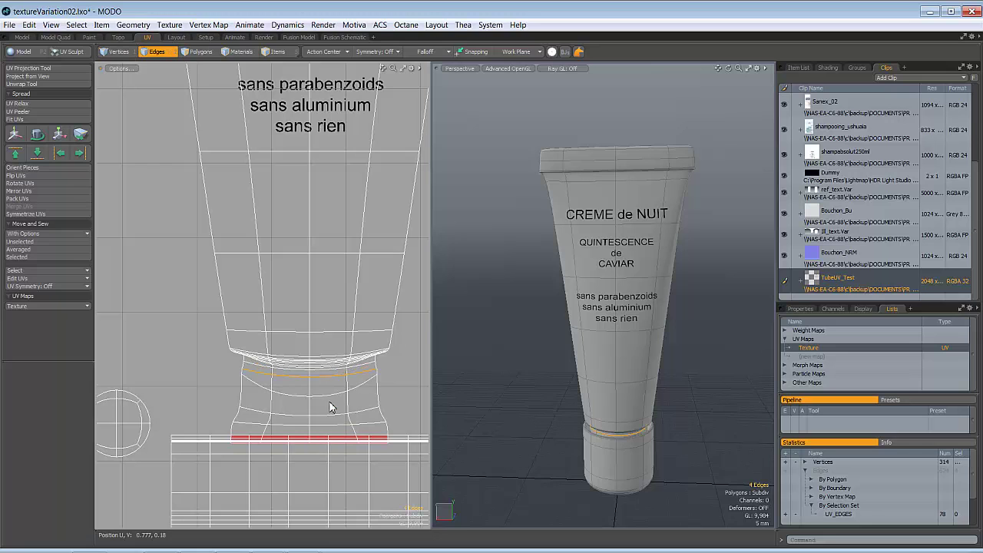
right_click(321, 395)
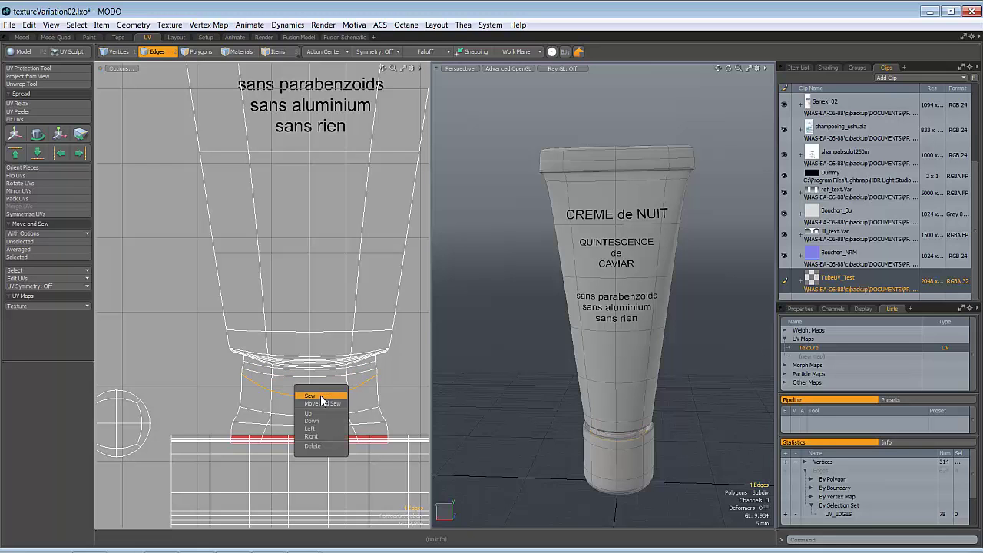
click(322, 406)
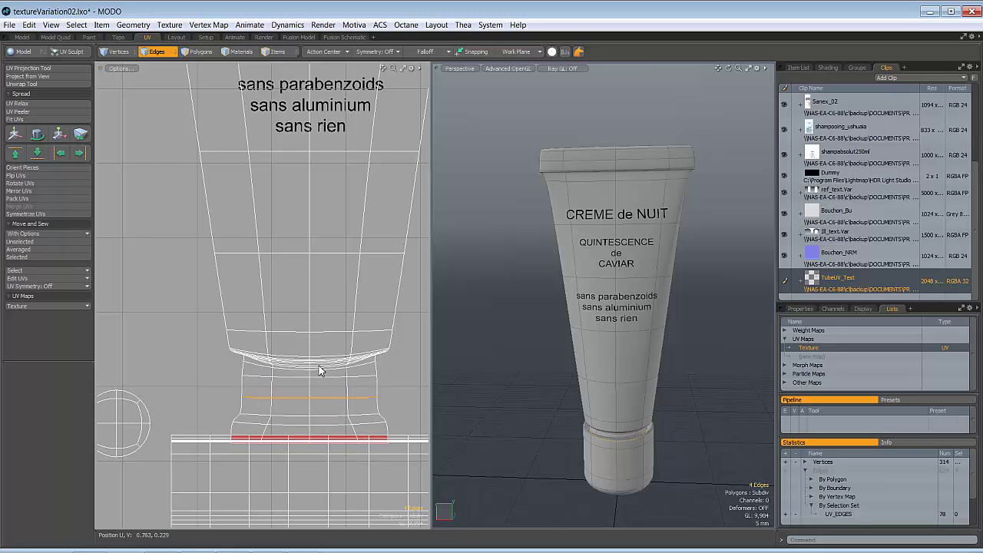
ctrl+alt+drag(329, 365, 312, 397)
click(245, 331)
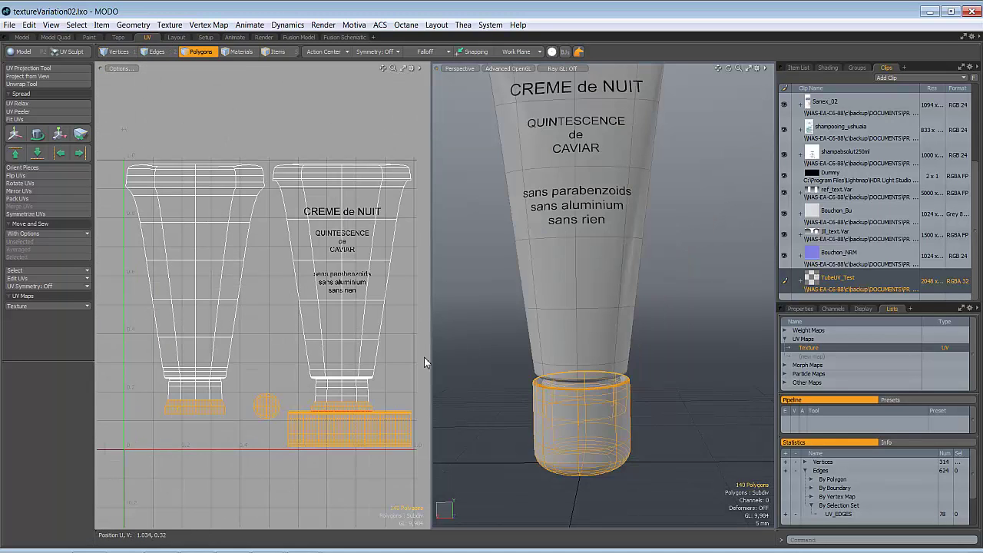
Assign a material named BOUCHON to the cap polygons with a near-black colour of 0.01, 0.01, 0.01.
scroll(634, 362, down, 2)
alt+drag(634, 361, 621, 397)
alt+scroll(610, 397, up, 2)
text(m)
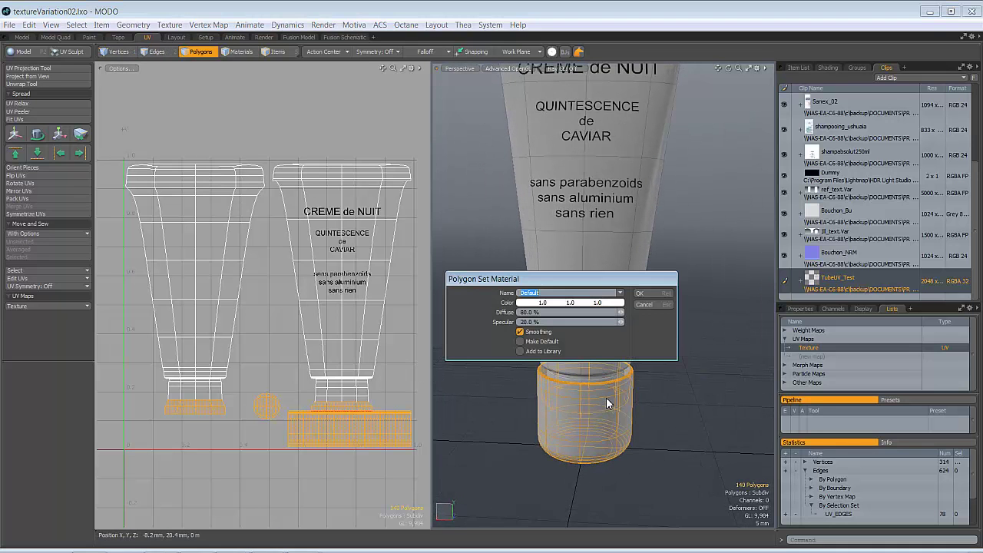
text(BOUCHON)
click(607, 305)
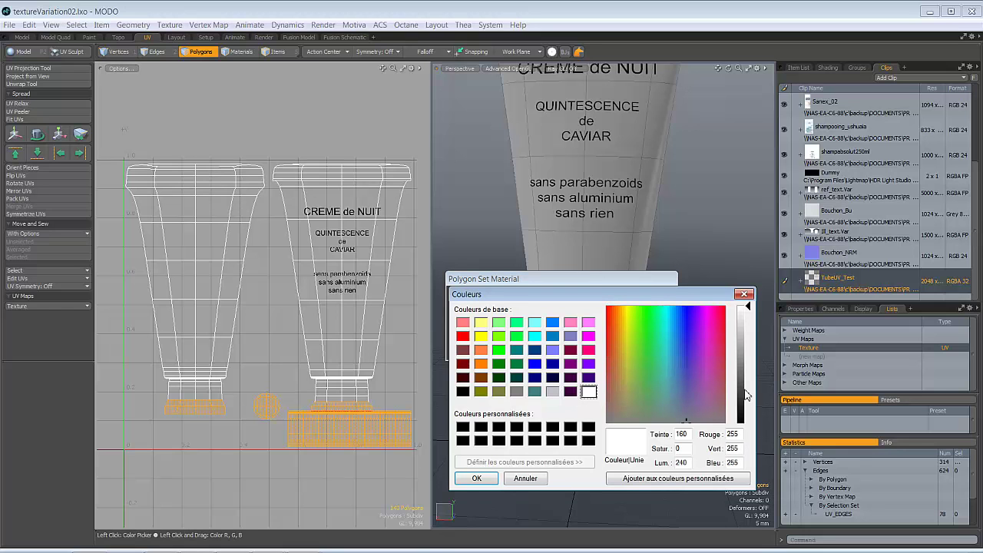
drag(746, 394, 747, 417)
click(514, 479)
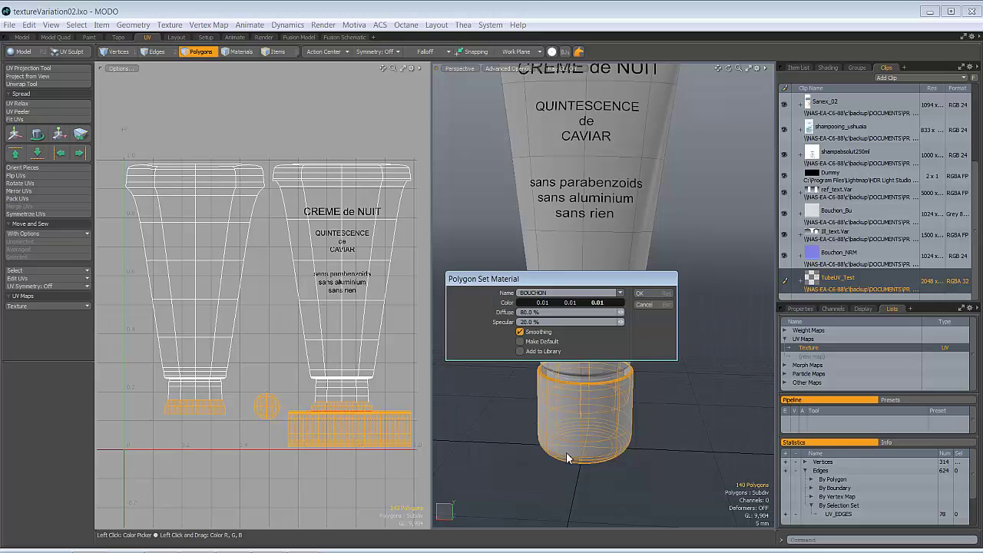
click(652, 296)
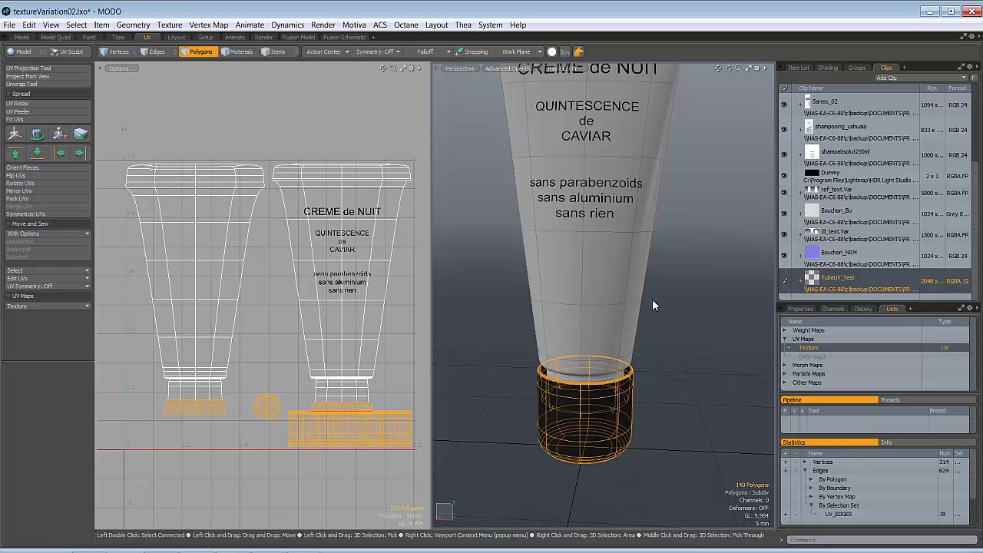
With the cap hidden, assign a white material named TUBE to the tube body, and unhide the cap.
click(653, 300)
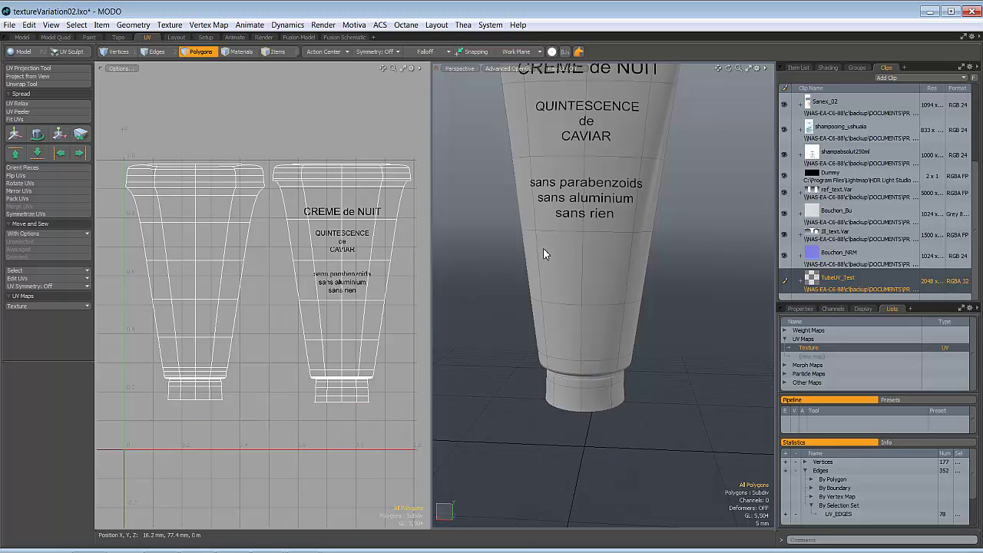
double_click(589, 253)
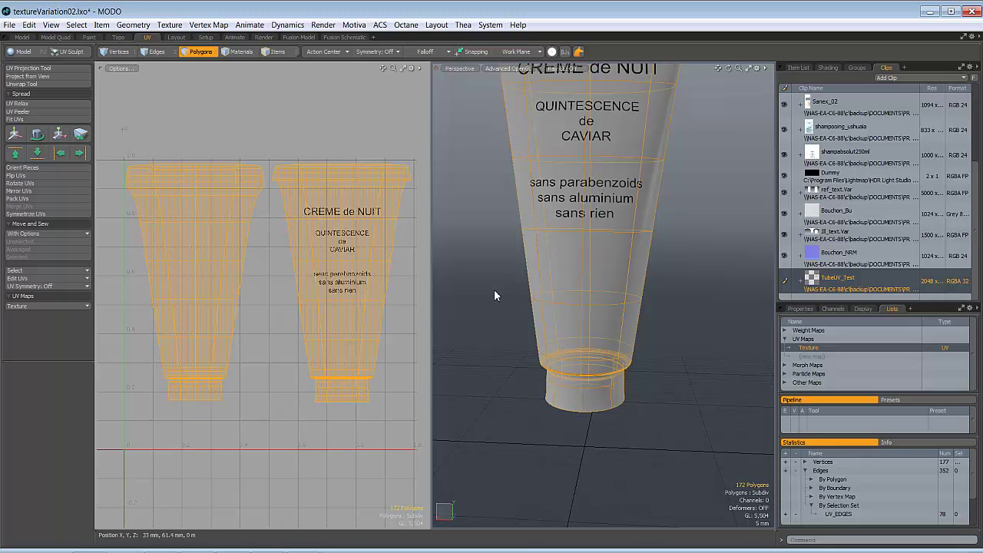
key(m)
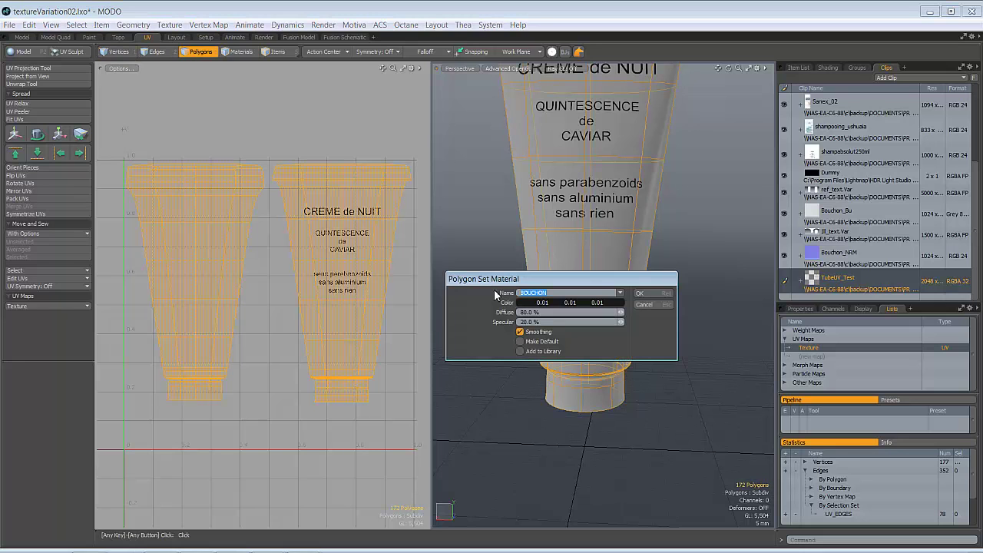
text(TUBE)
click(575, 303)
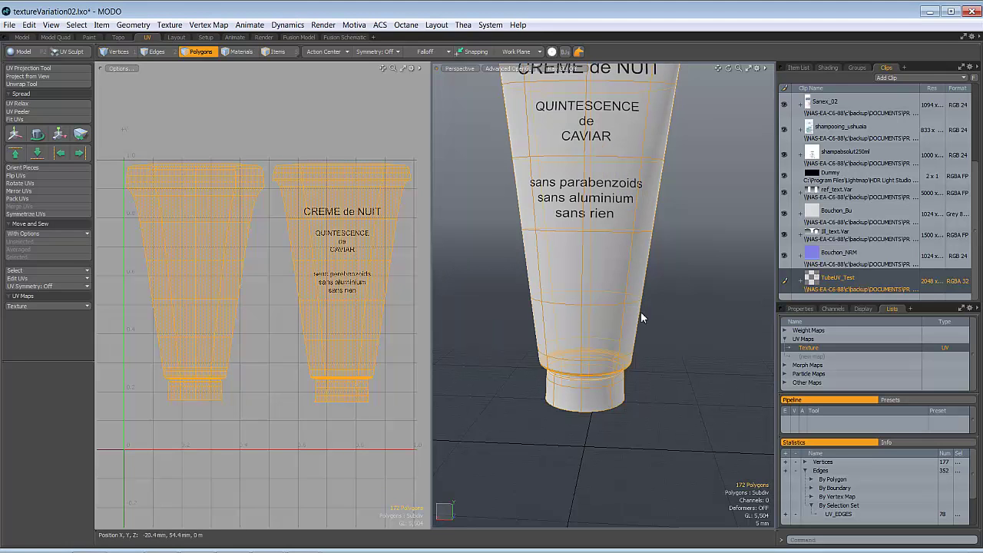
click(692, 322)
key(u)
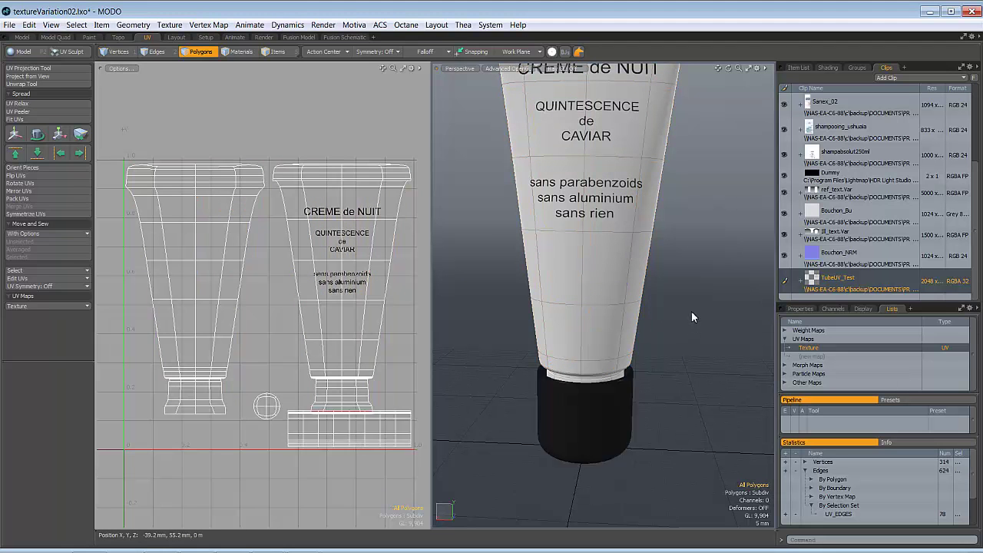
Copy the Texture UV map for only the cap's round and rectangular UV islands.
alt+drag(635, 347, 578, 336)
scroll(579, 353, up, 3)
key([)
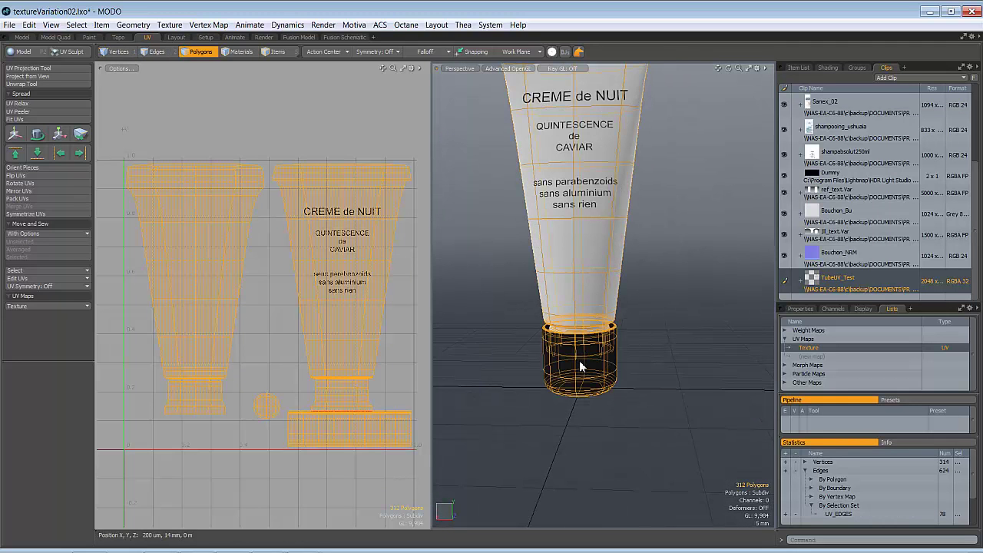
click(283, 393)
double_click(265, 406)
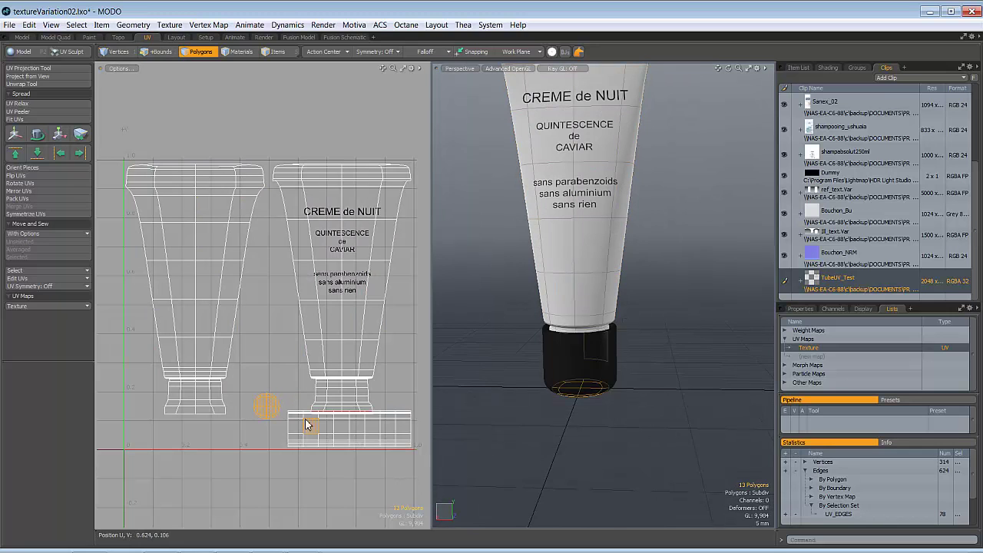
shift+double_click(302, 422)
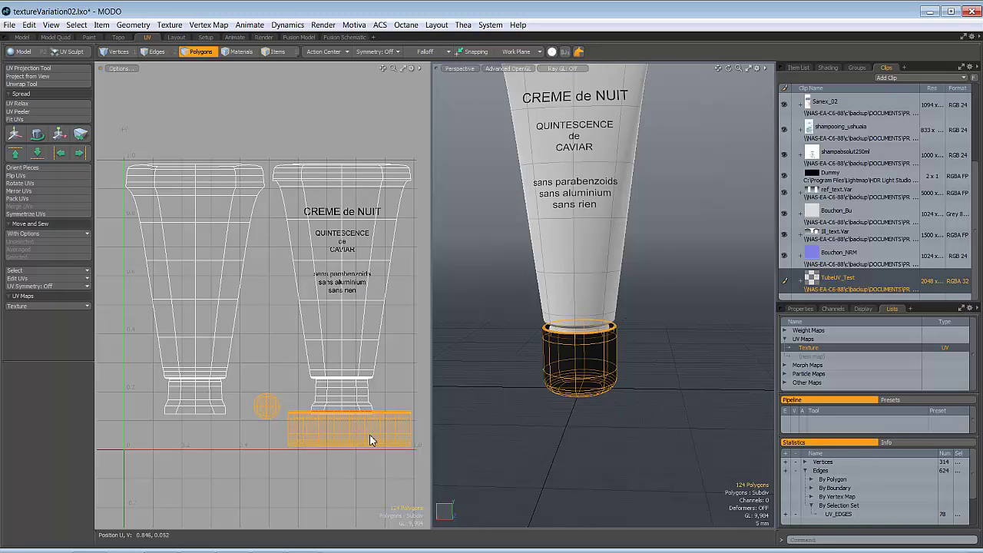
ctrl+alt+drag(382, 435, 289, 389)
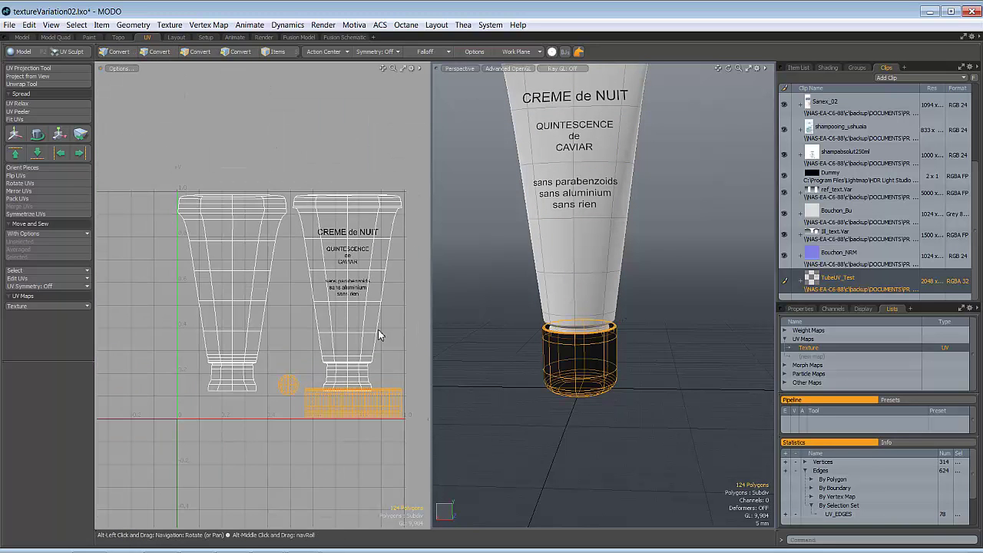
alt+drag(378, 335, 338, 347)
right_click(810, 349)
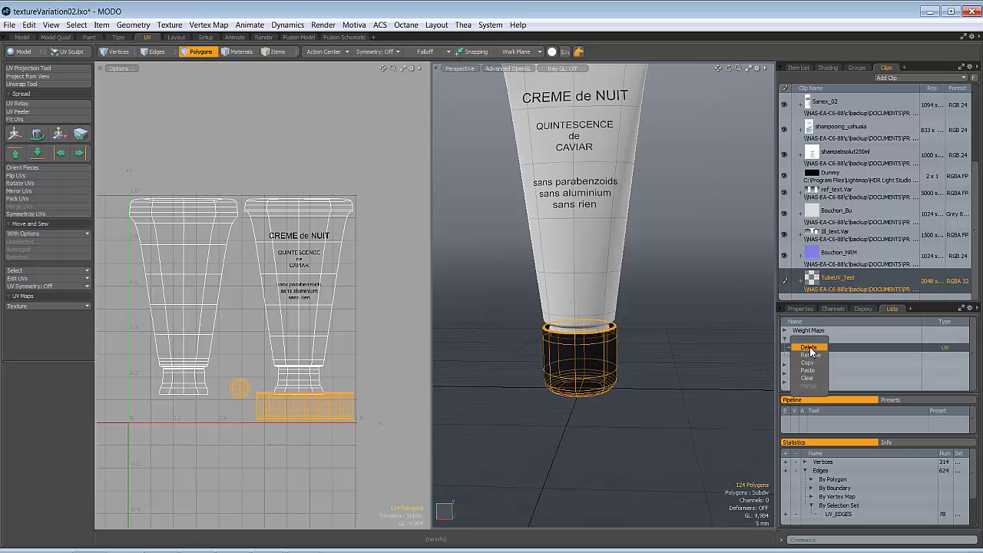
click(875, 313)
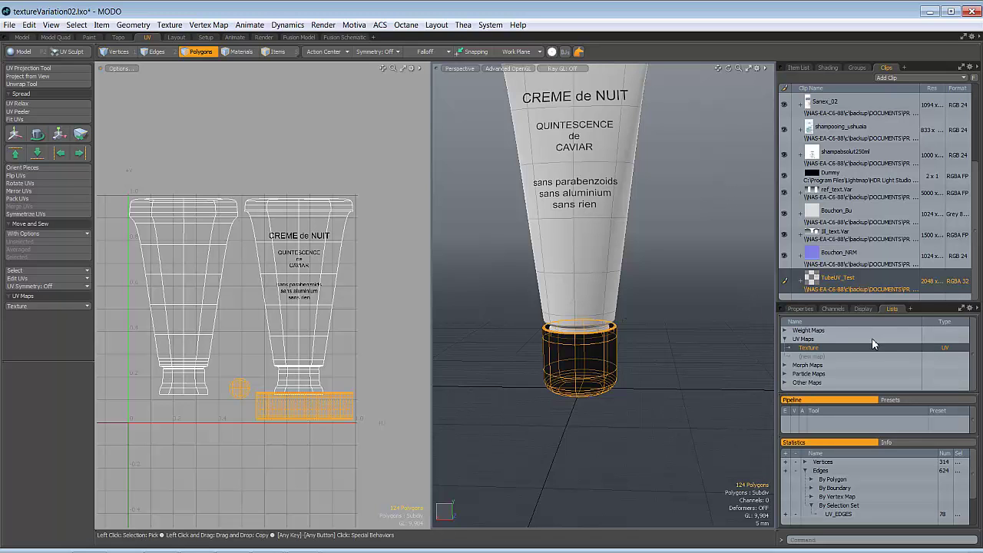
right_click(823, 347)
click(827, 367)
Create a UV map named Bouchon, paste the copied cap UVs into it, and save the scene.
click(814, 359)
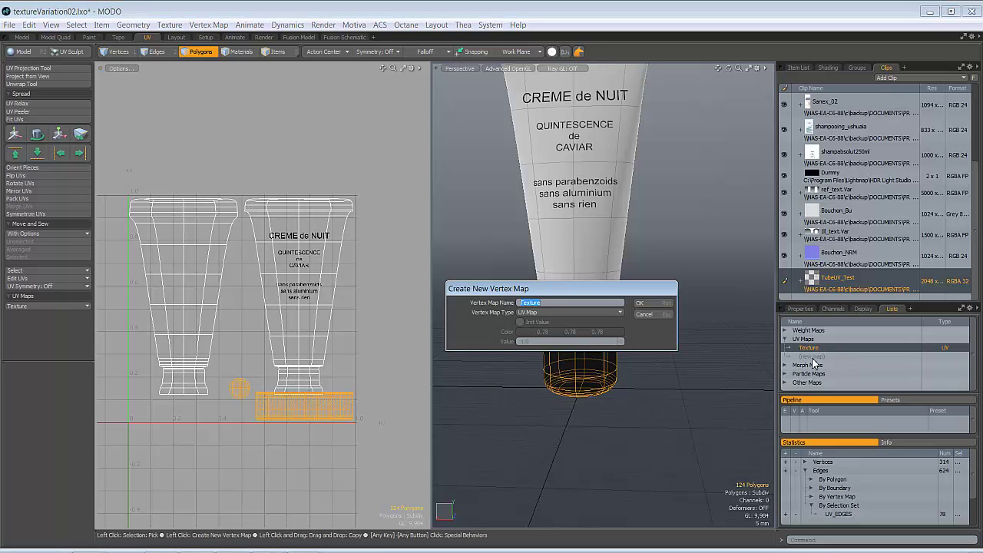
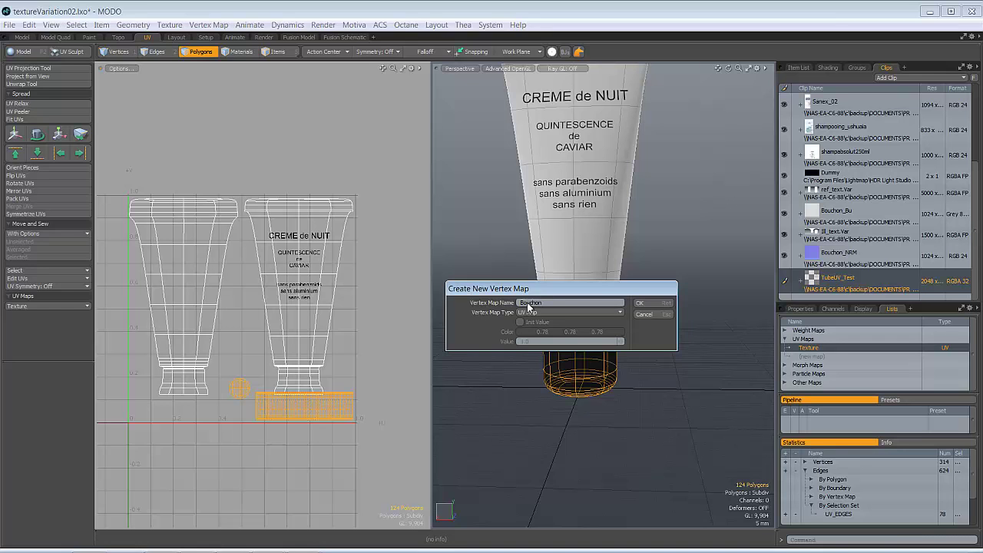
click(644, 305)
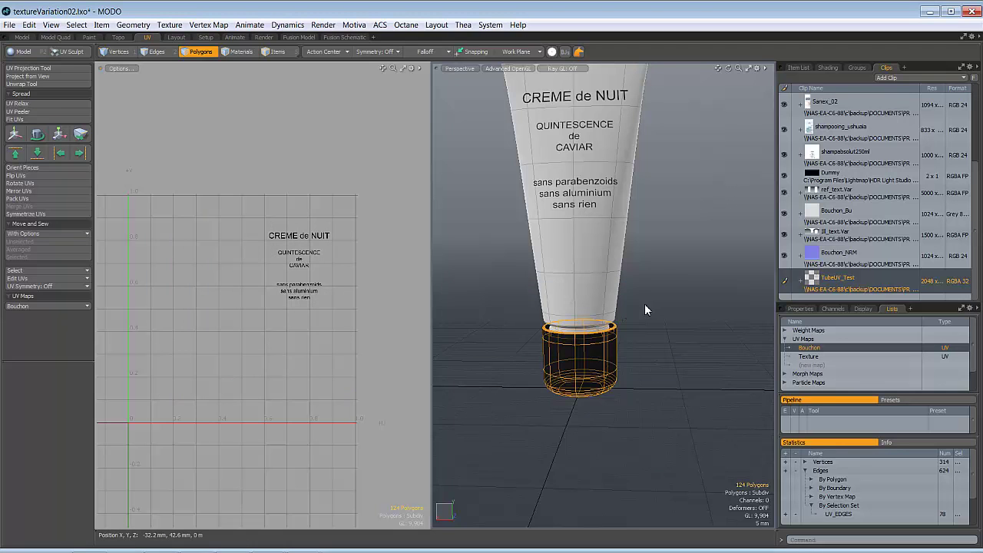
right_click(810, 349)
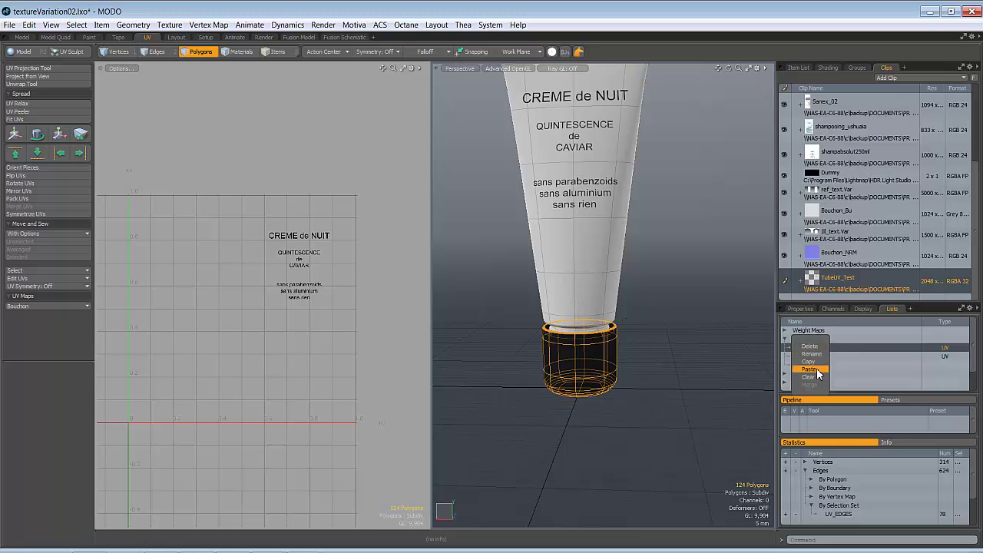
click(817, 369)
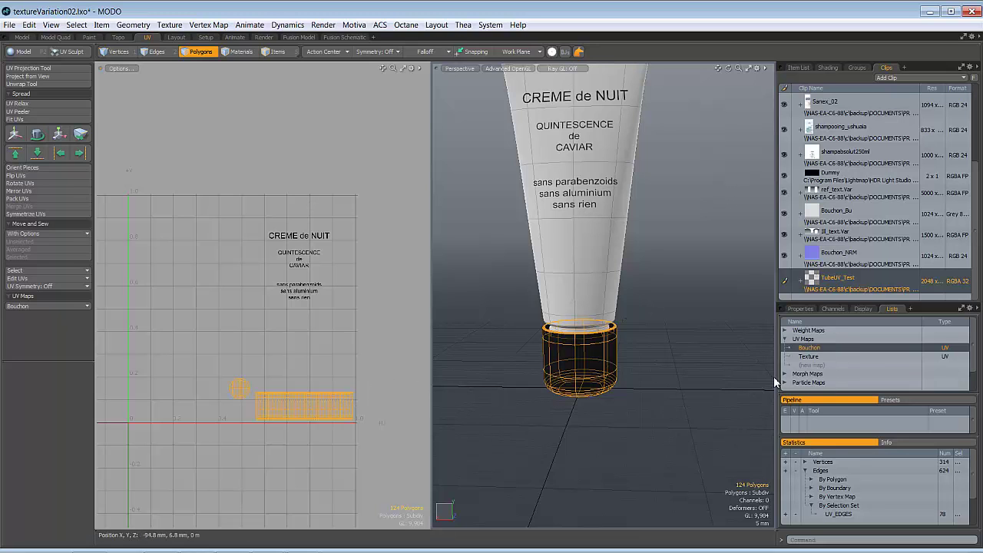
key(ctrl+s)
Scale the cap's UV islands uniformly to 228% from the lower-right corner of the UV square so the strip spans its width.
key(y)
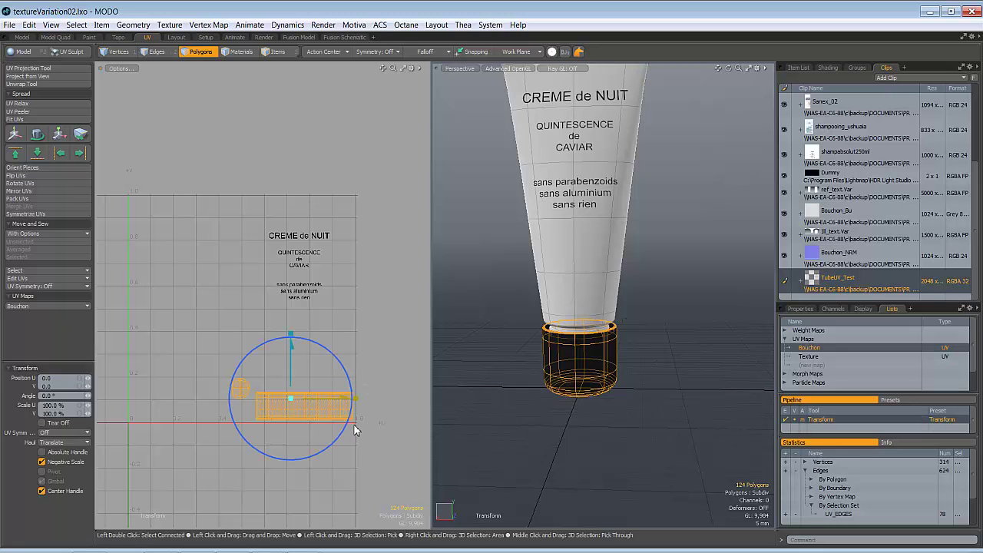
click(355, 422)
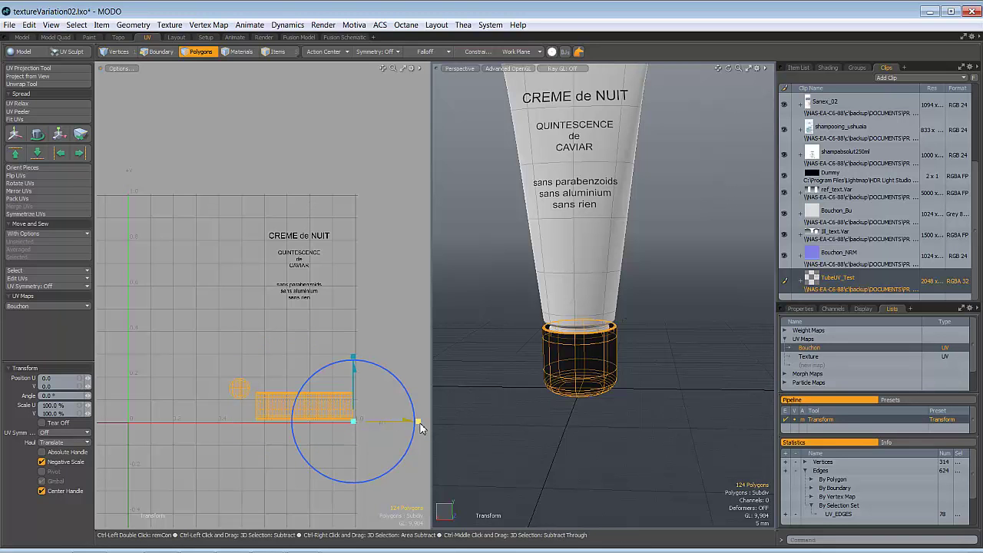
ctrl+drag(419, 422, 417, 421)
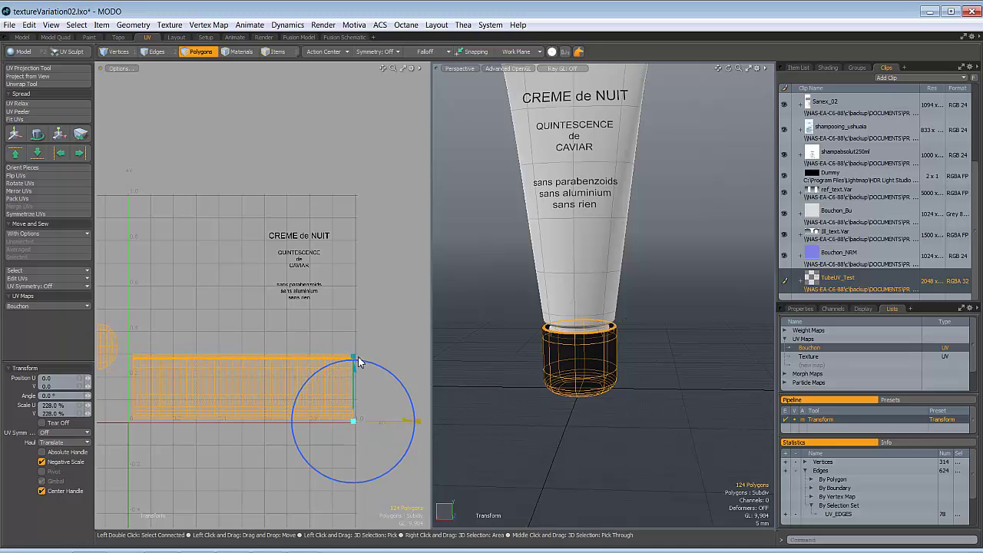
drag(354, 361, 353, 363)
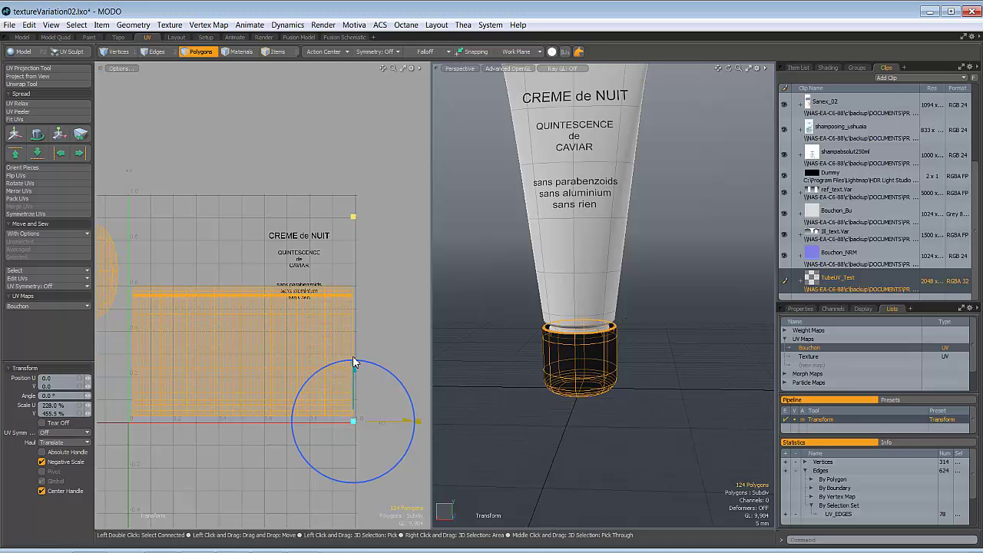
key(ctrl+z)
Select only the cap's round UV island and move it inside the UV square's upper-left corner.
ctrl+alt+drag(258, 377, 176, 355)
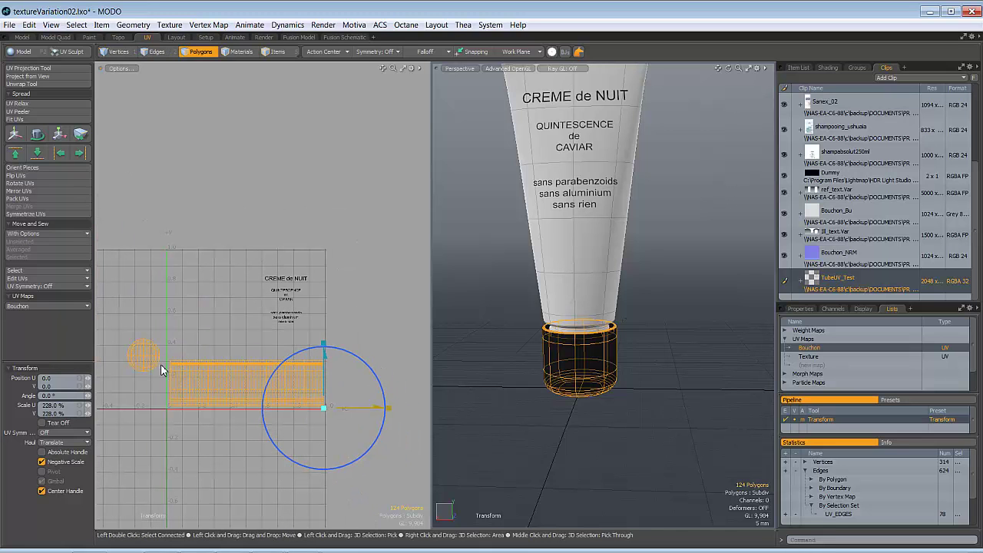
key(space)
double_click(151, 356)
key(y)
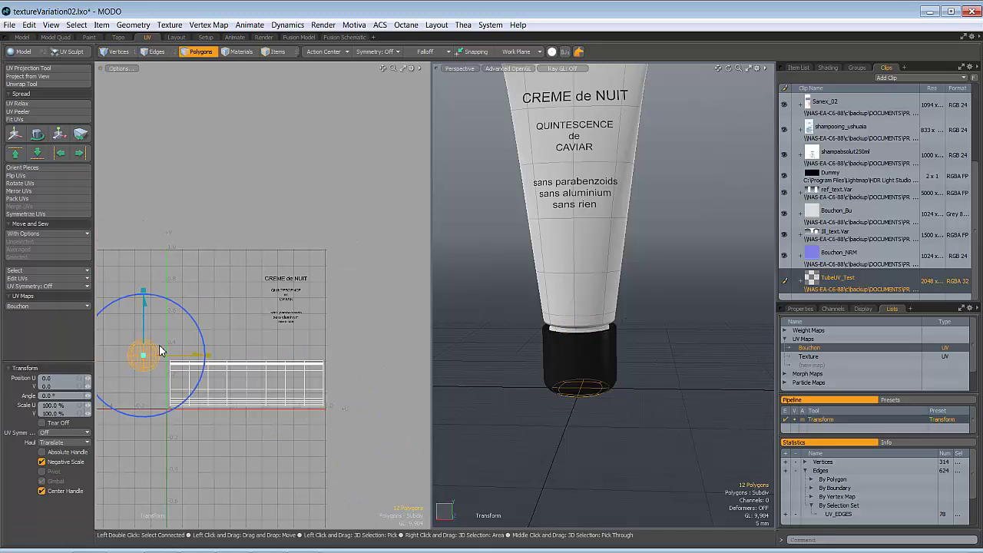
drag(155, 335, 199, 249)
key(space)
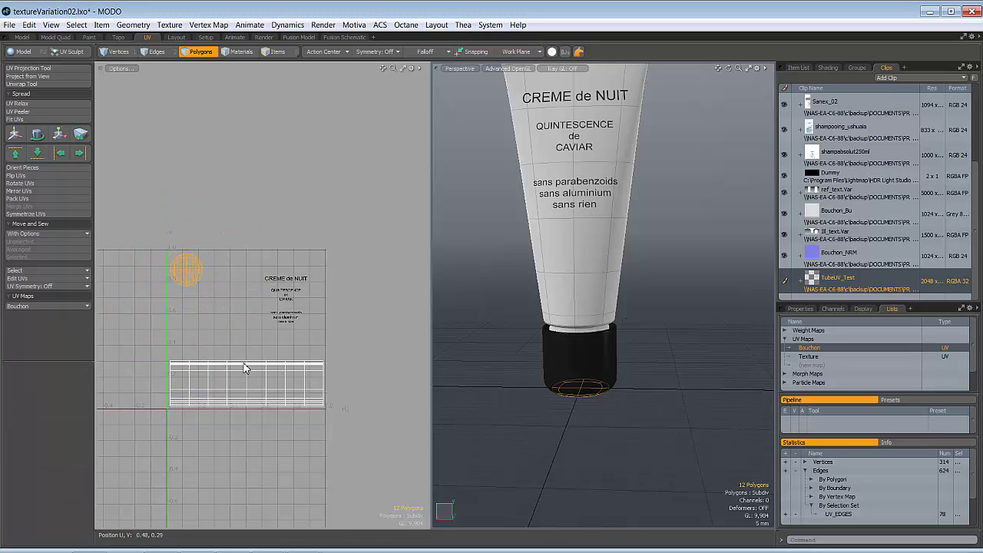
Stretch the cap's rectangular UV island vertically from its bottom edge up to just below the round island, deselect it, and save the scene.
click(244, 368)
scroll(576, 354, up, 3)
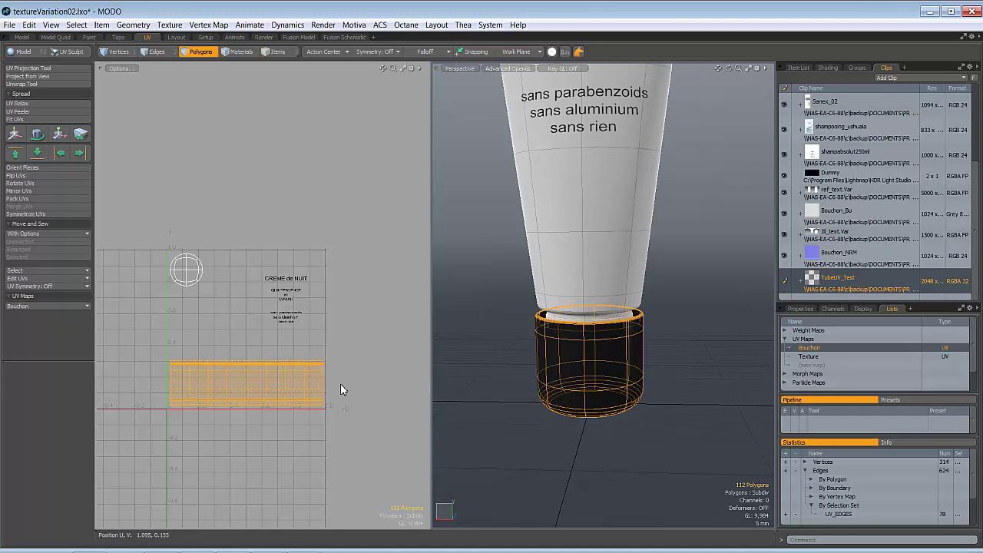
key(y)
click(324, 405)
drag(323, 342, 323, 242)
key(q)
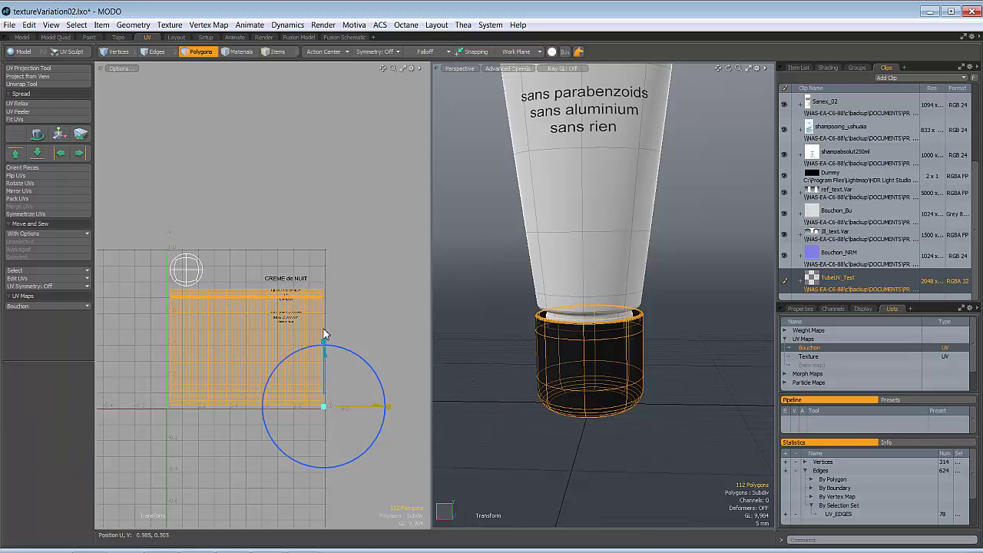
click(350, 318)
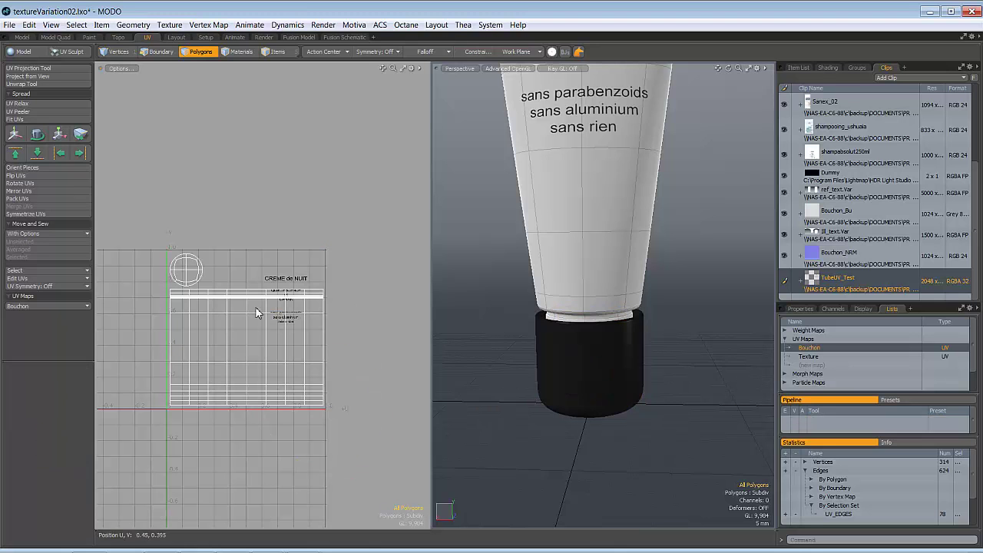
key(ctrl+s)
In the Texture UV map, select the cap's round and rectangular islands and move them straight up, away from the bottom of the UV square.
scroll(207, 281, up, 5)
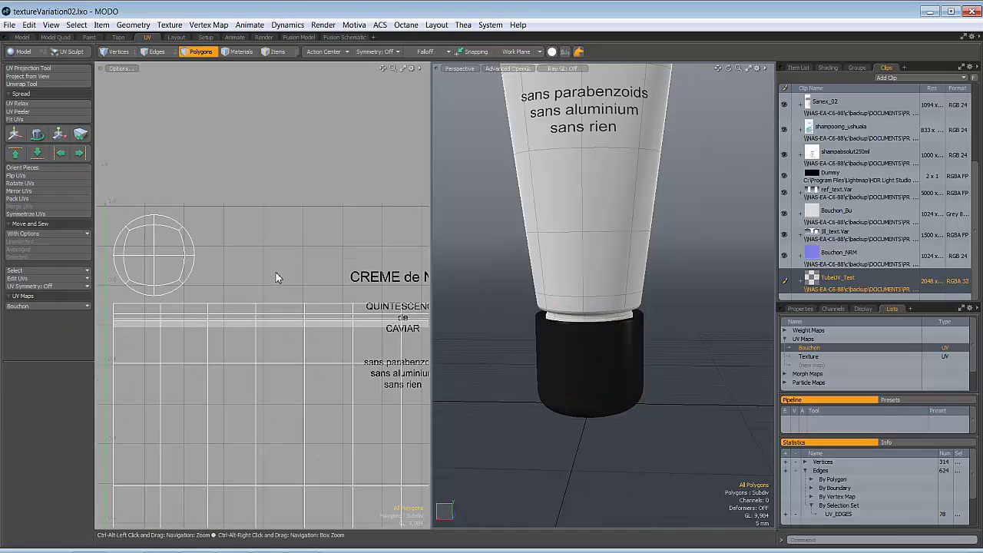
scroll(241, 282, down, 3)
scroll(303, 298, down, 4)
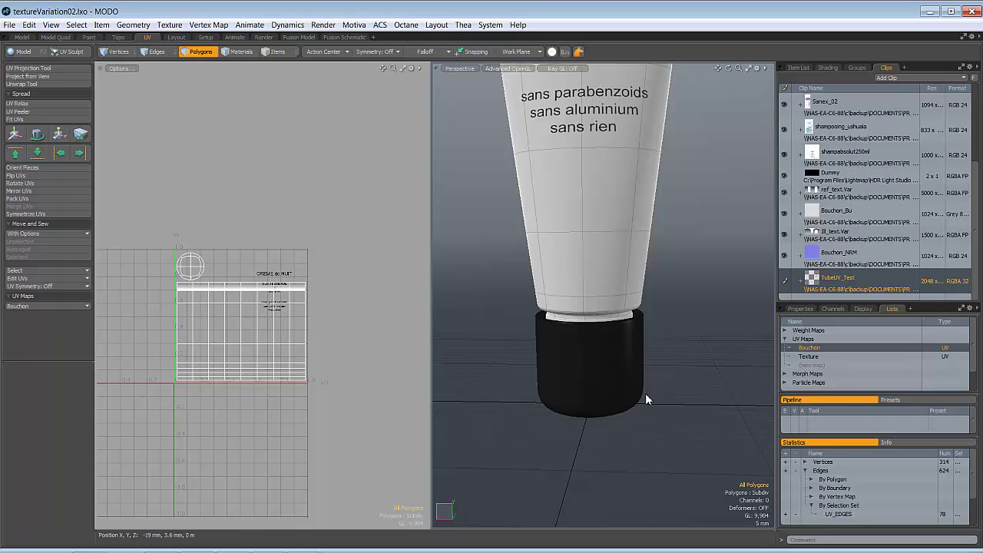
alt+drag(645, 399, 509, 352)
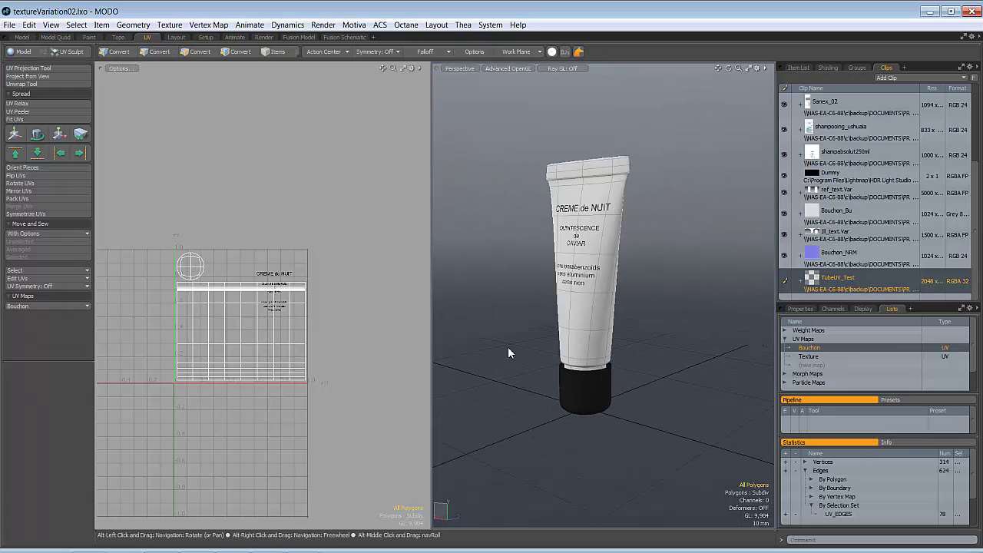
click(815, 358)
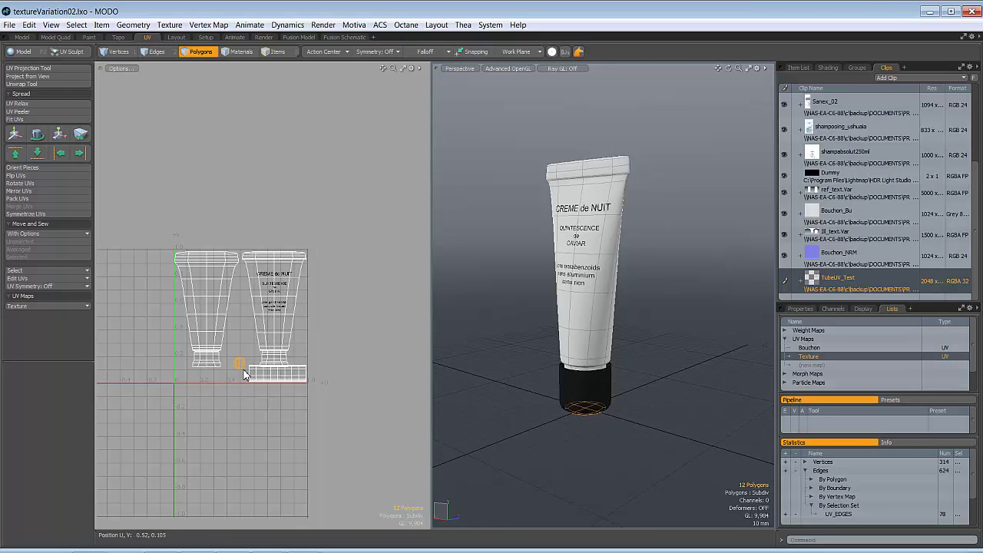
double_click(245, 374)
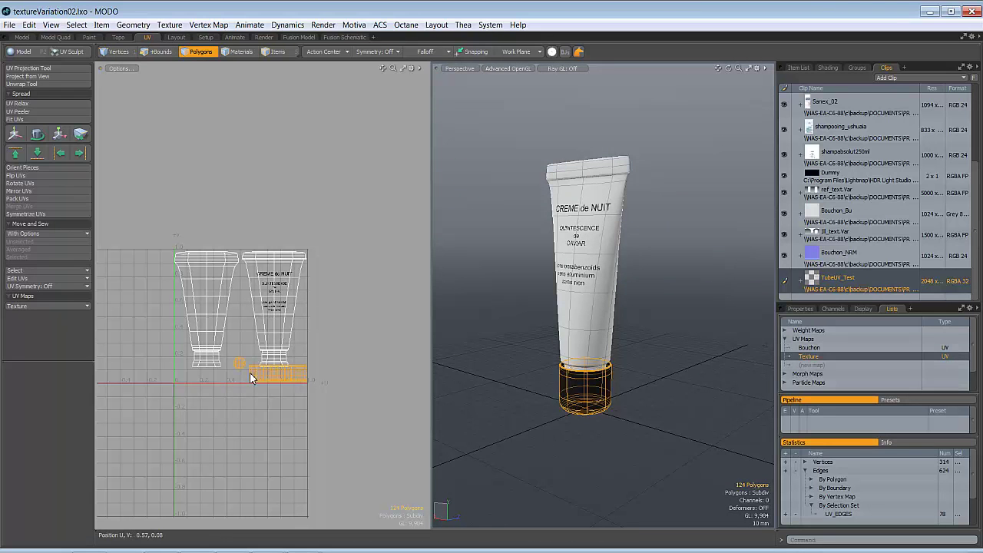
right_click(809, 361)
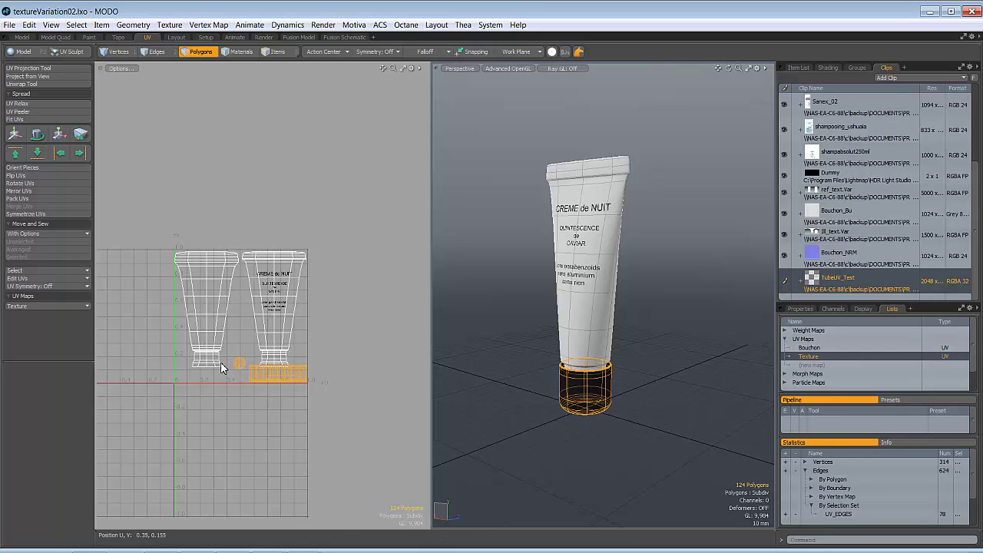
ctrl+alt+drag(229, 362, 208, 373)
key(y)
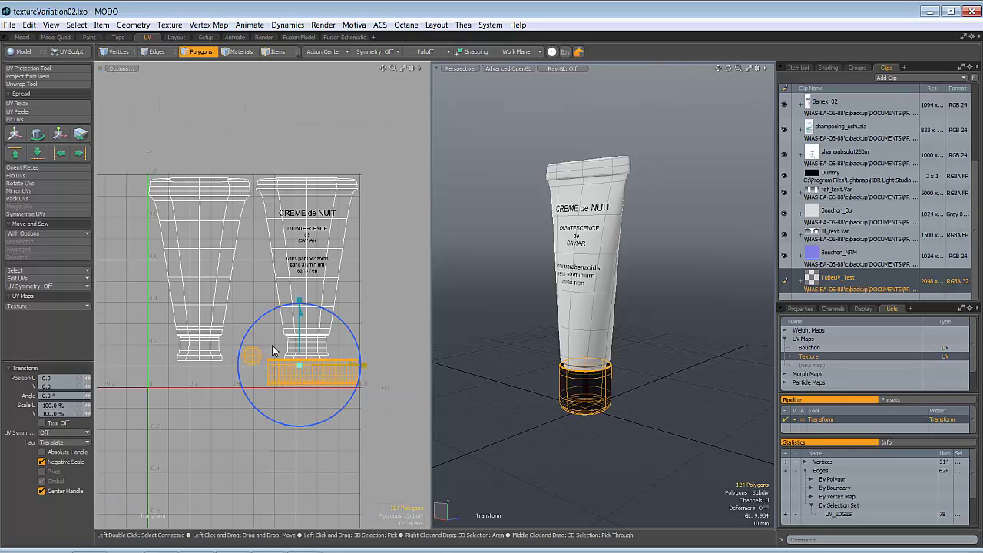
drag(273, 347, 270, 274)
key(q)
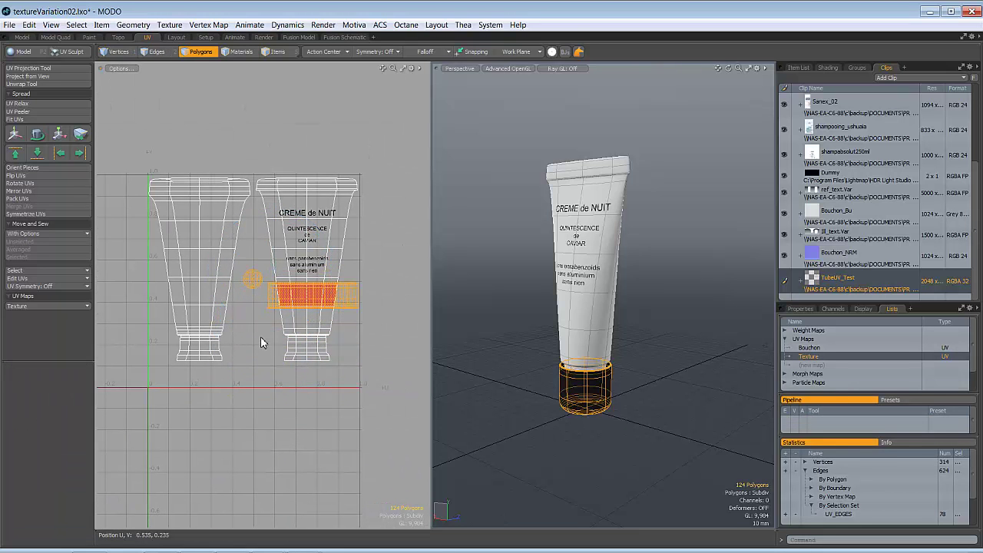
Deselect the cap's round island and move the rectangular strip down to the bottom of the UV square, centred beneath the two tube islands.
ctrl+right_drag(242, 305, 276, 229)
key(y)
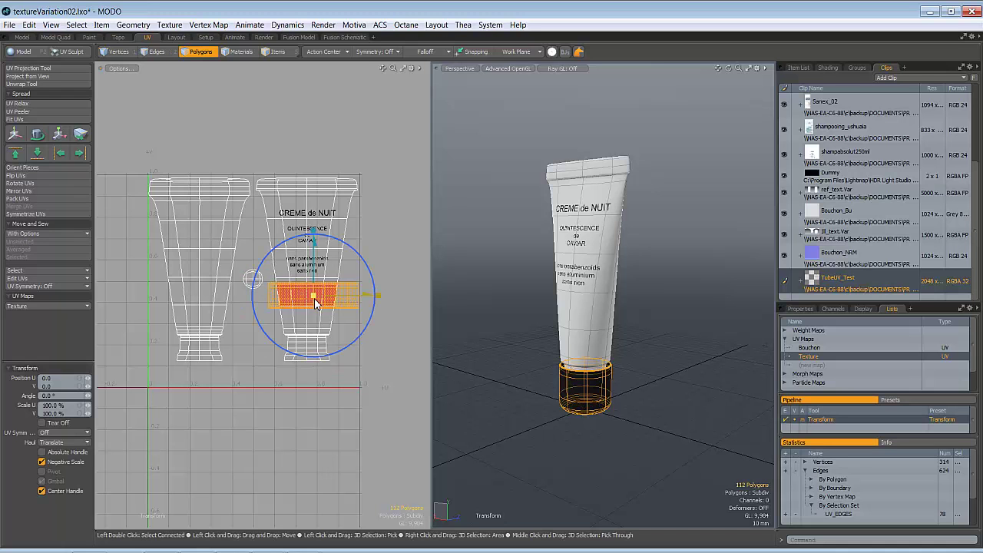
drag(332, 274, 277, 336)
Scale the cap strip from its bottom centre to 88% vertically and 177% horizontally so it fits below the tube islands.
ctrl+alt+drag(242, 399, 263, 370)
click(273, 370)
drag(287, 300, 288, 308)
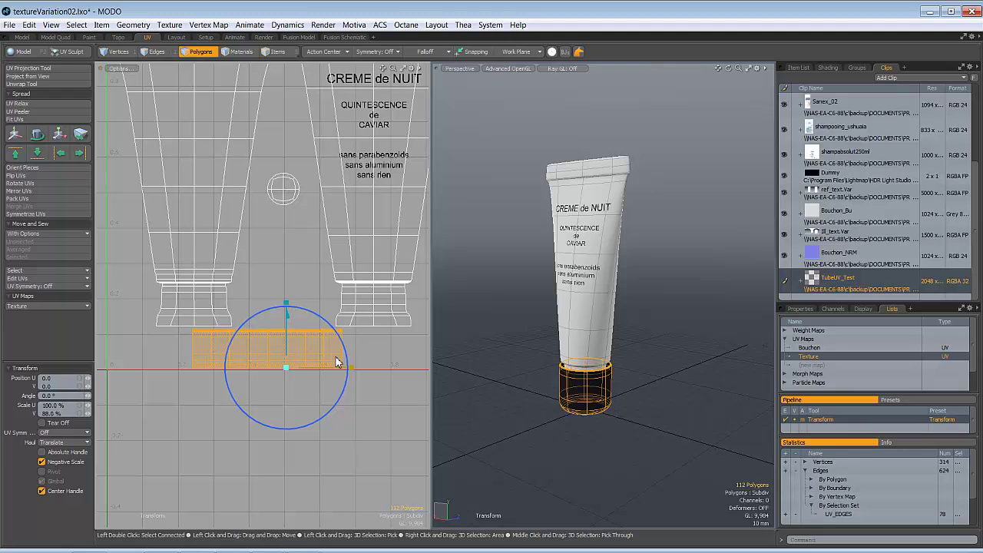
mouse_move(351, 368)
mouse_down()
mouse_move(383, 368)
mouse_move(351, 369)
mouse_up()
Stretch the cap strip horizontally to 125.5% from its lower-left corner, extending it toward the right edge of the UV square.
scroll(351, 368, down, 2)
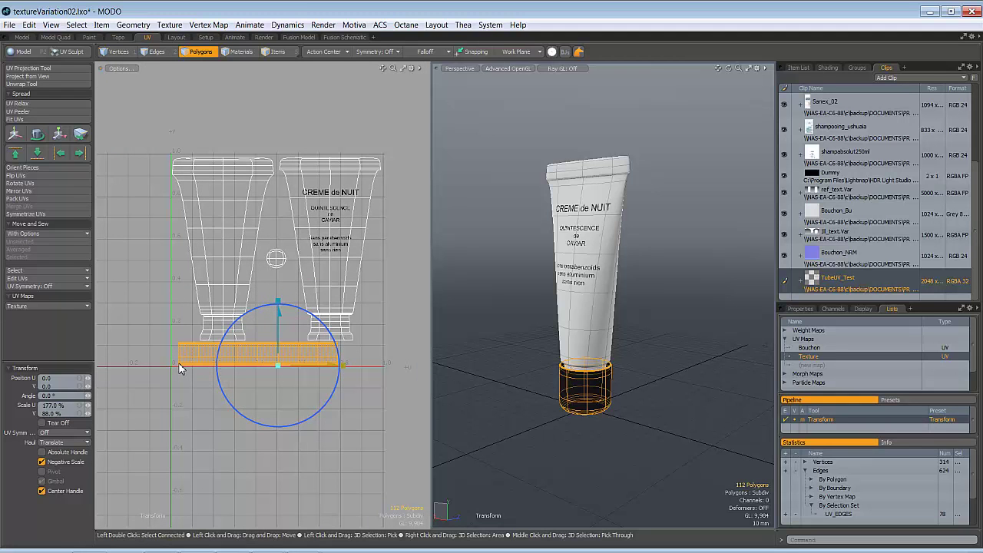
drag(178, 369, 245, 367)
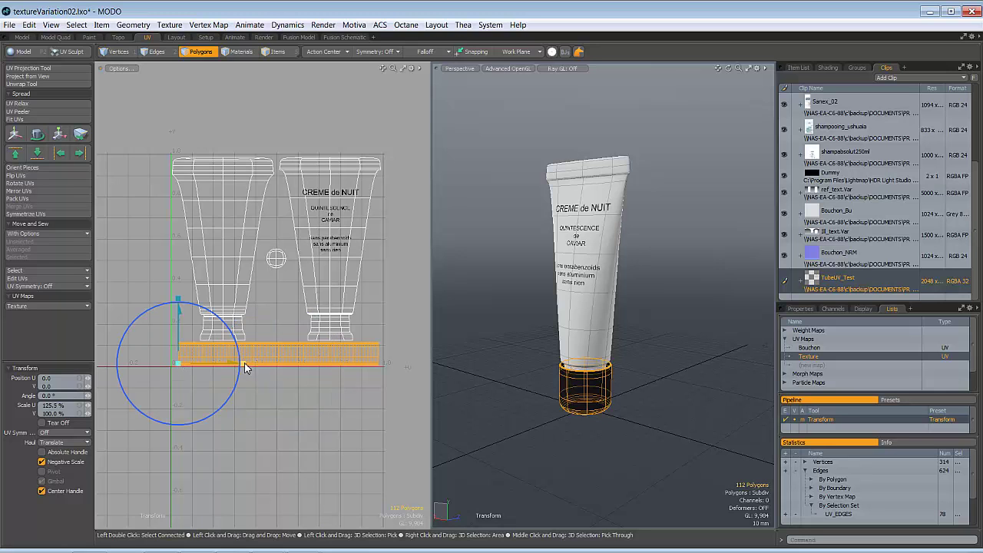
key(space)
Widen the cap strip to 104% from its centre and 101.5% from its right end to fill the UV square's width, and deselect it.
key(y)
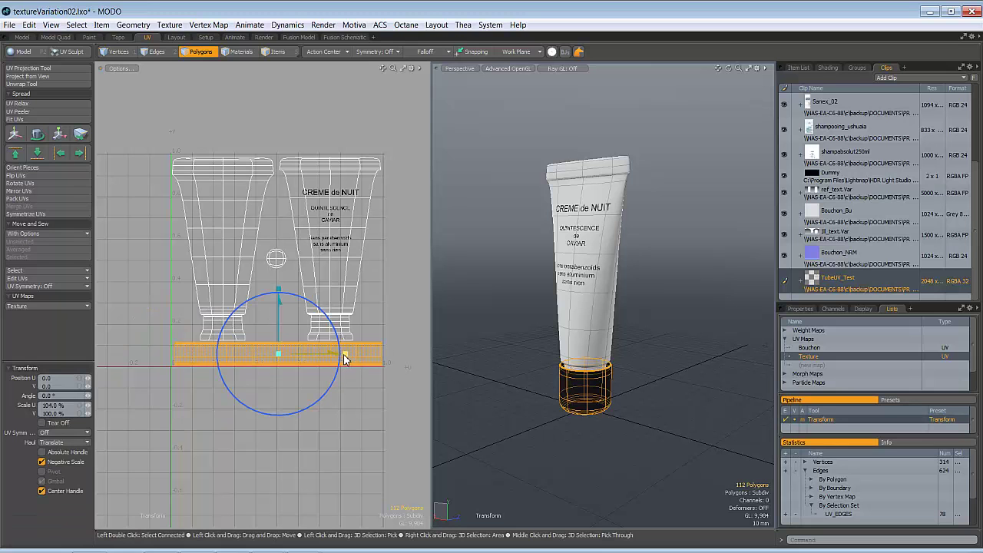
click(382, 342)
alt+drag(382, 358, 307, 356)
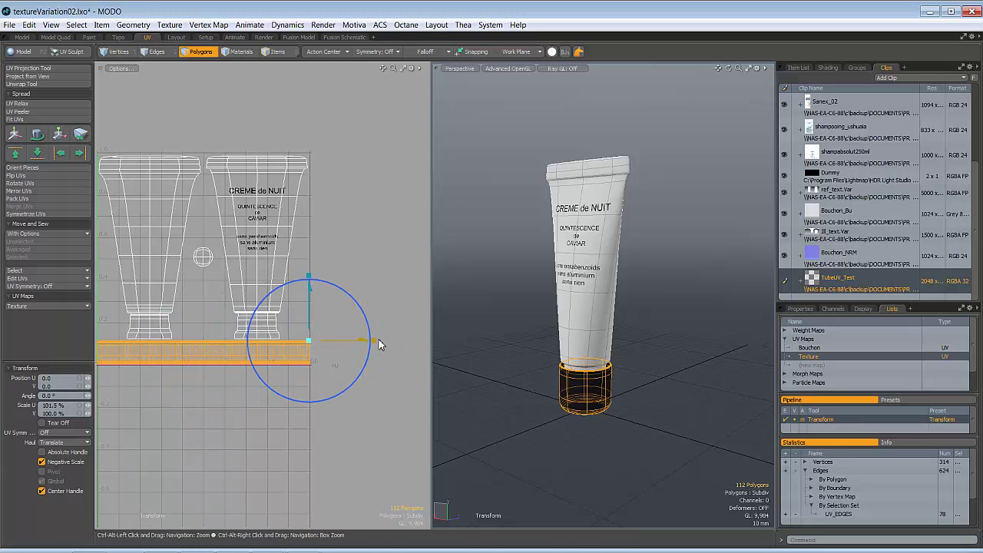
scroll(376, 344, down, 3)
drag(377, 342, 390, 345)
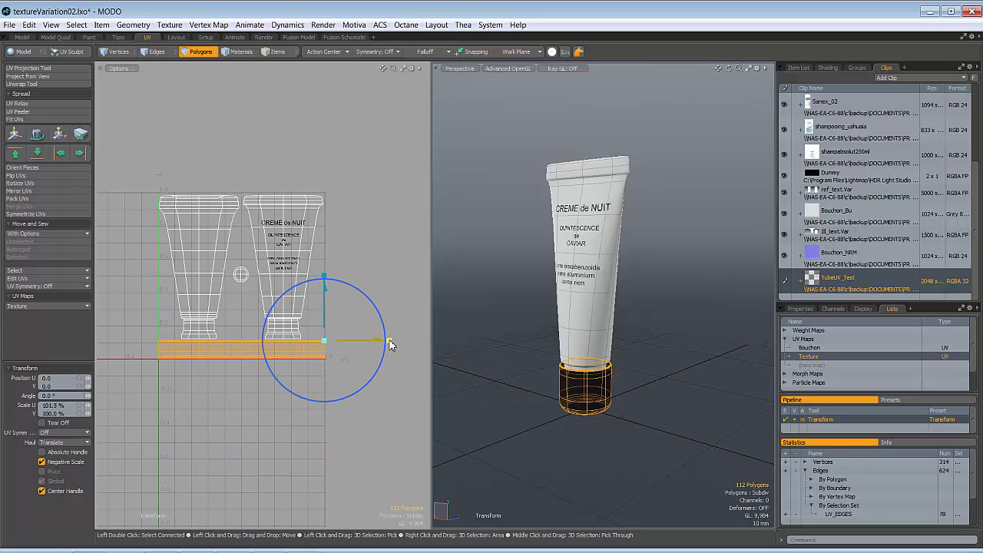
key(q)
click(383, 285)
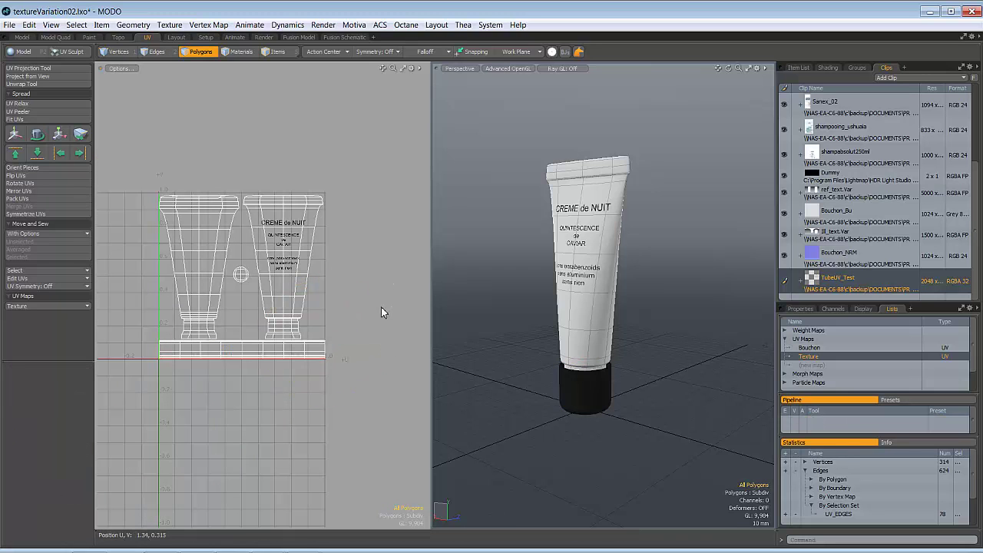